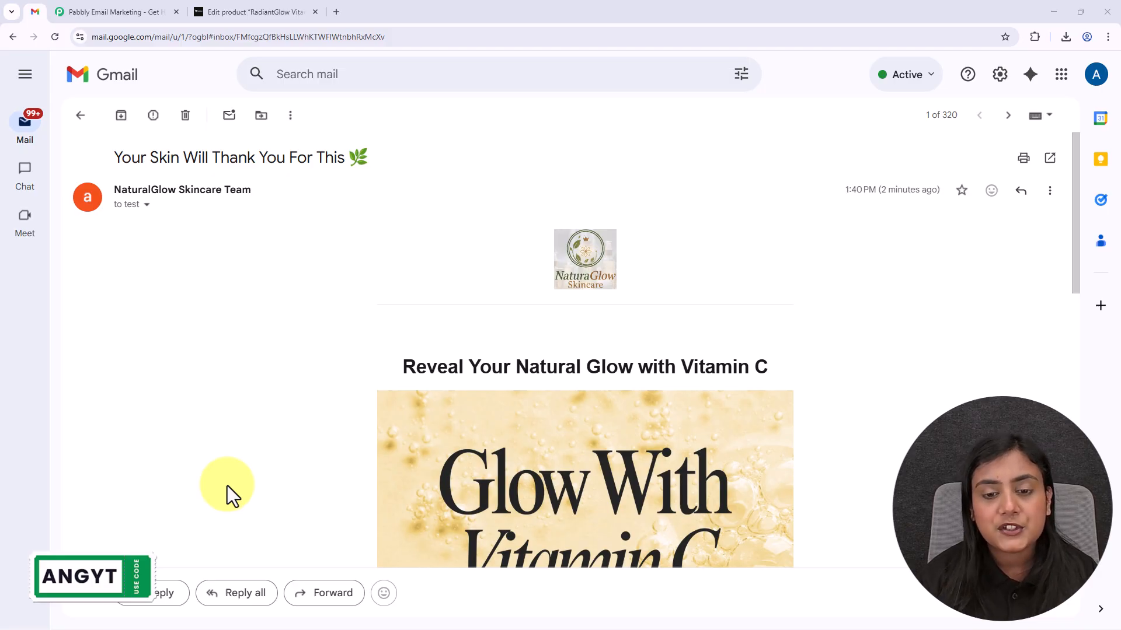
Review the received "Your Skin Will Thank You For This" email from its logo down to the footer.
scroll(838, 340, down, 10)
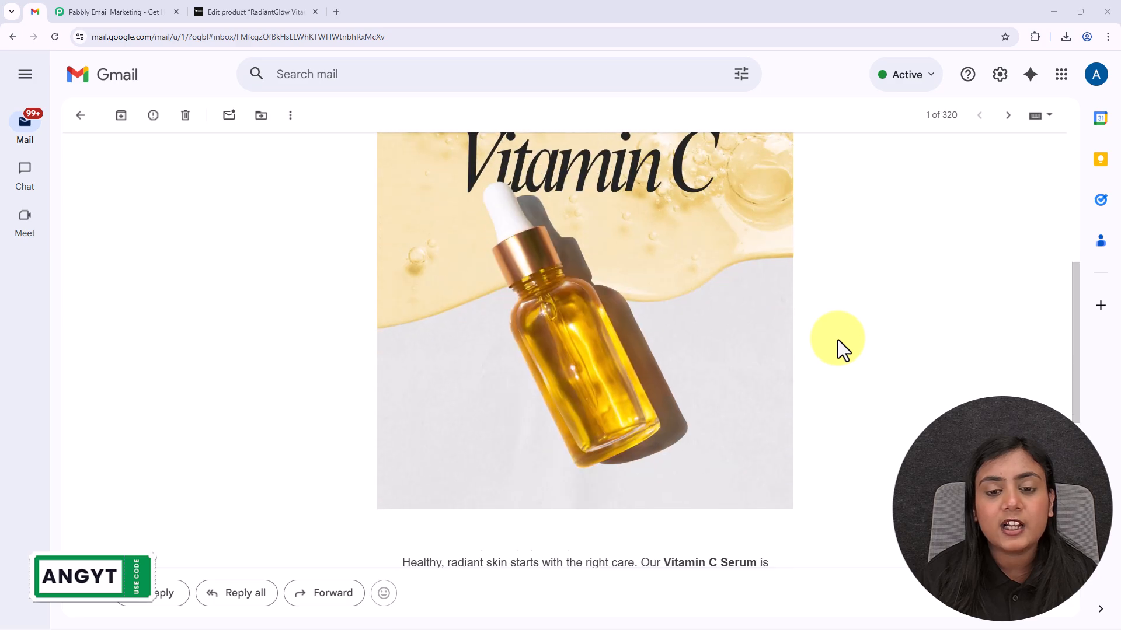
scroll(838, 340, down, 7)
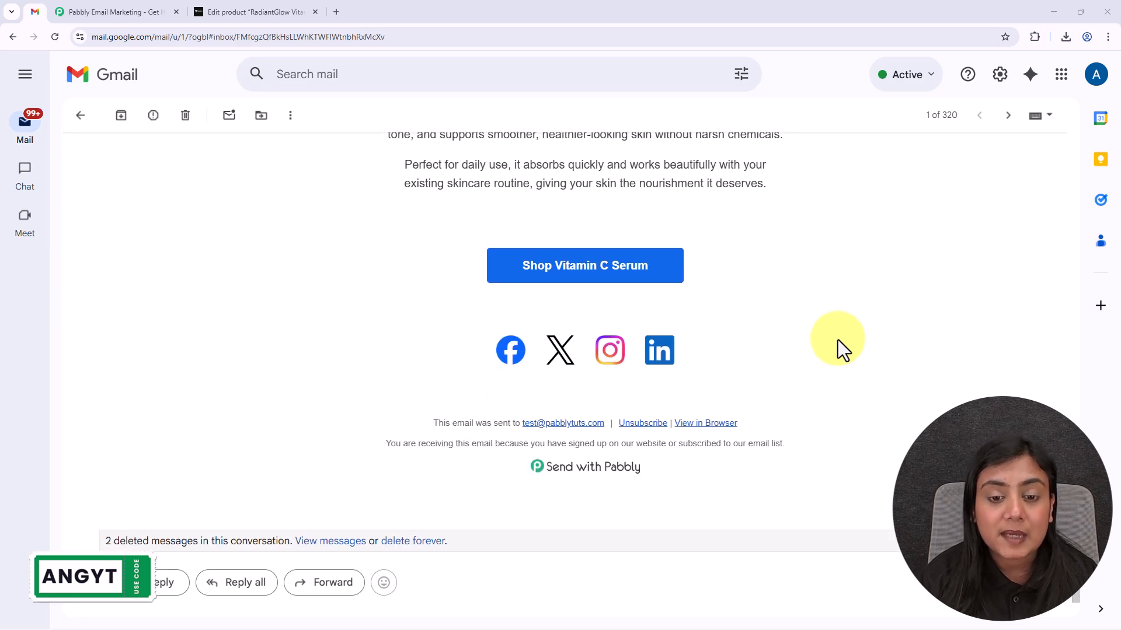
scroll(838, 340, up, 5)
scroll(838, 340, up, 10)
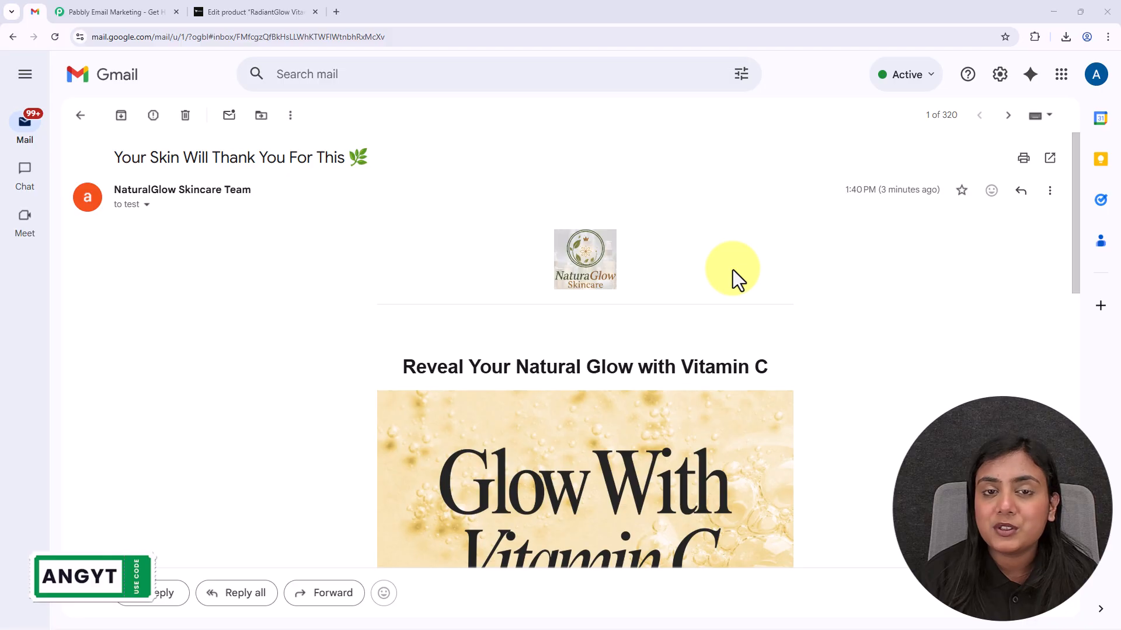
Switch to the Pabbly website, sign in, and open the New (Beta) version of Pabbly Email Marketing.
click(112, 10)
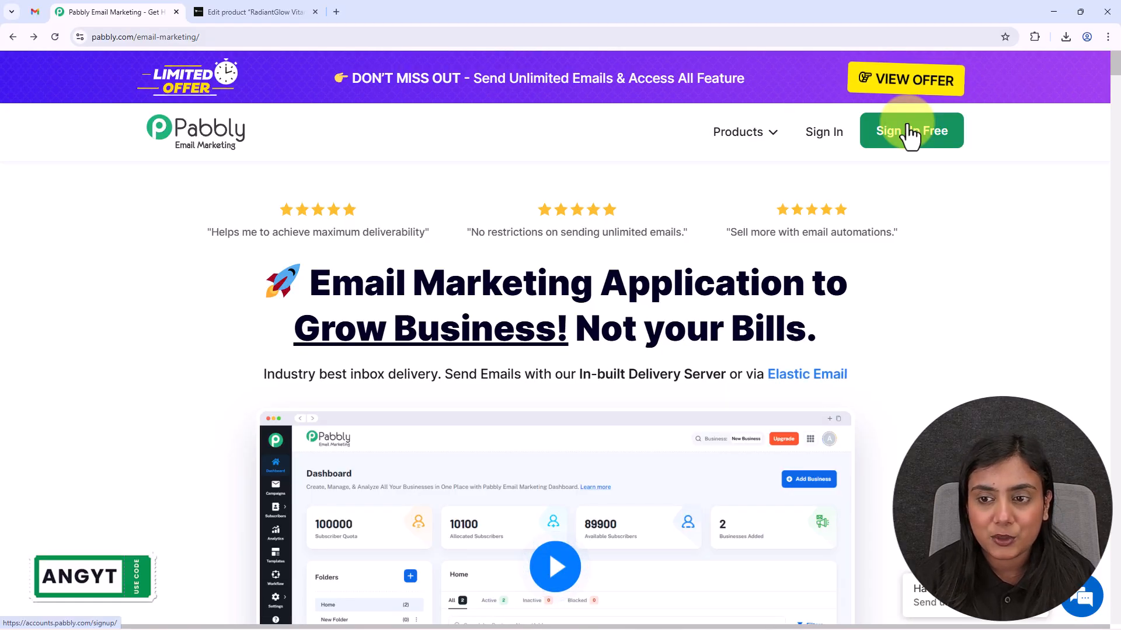
click(829, 138)
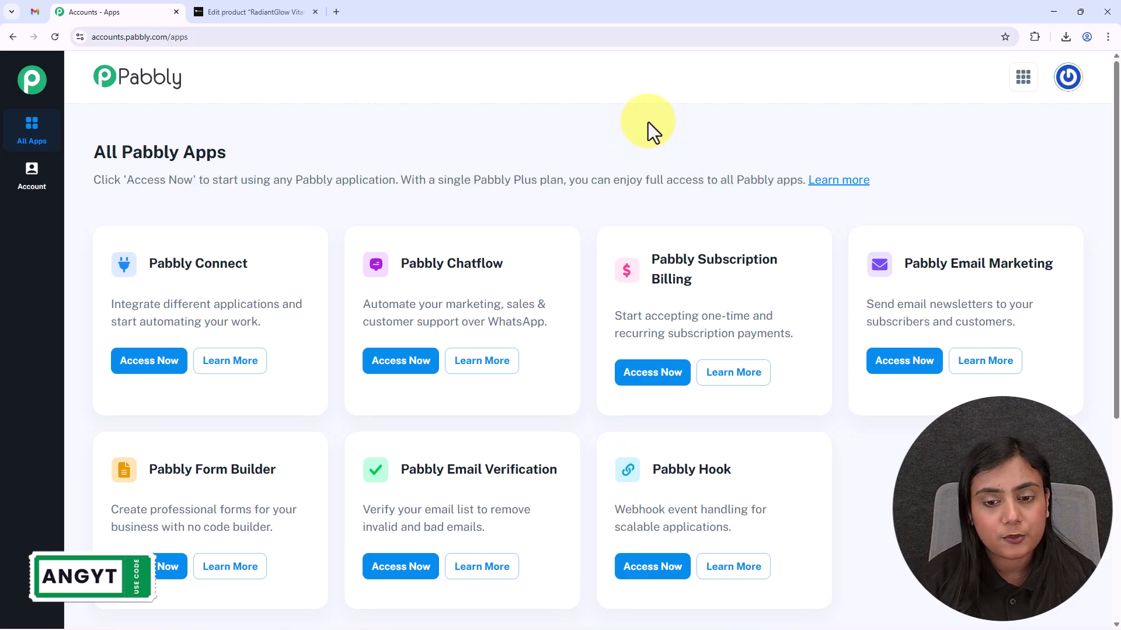
drag(907, 261, 1057, 268)
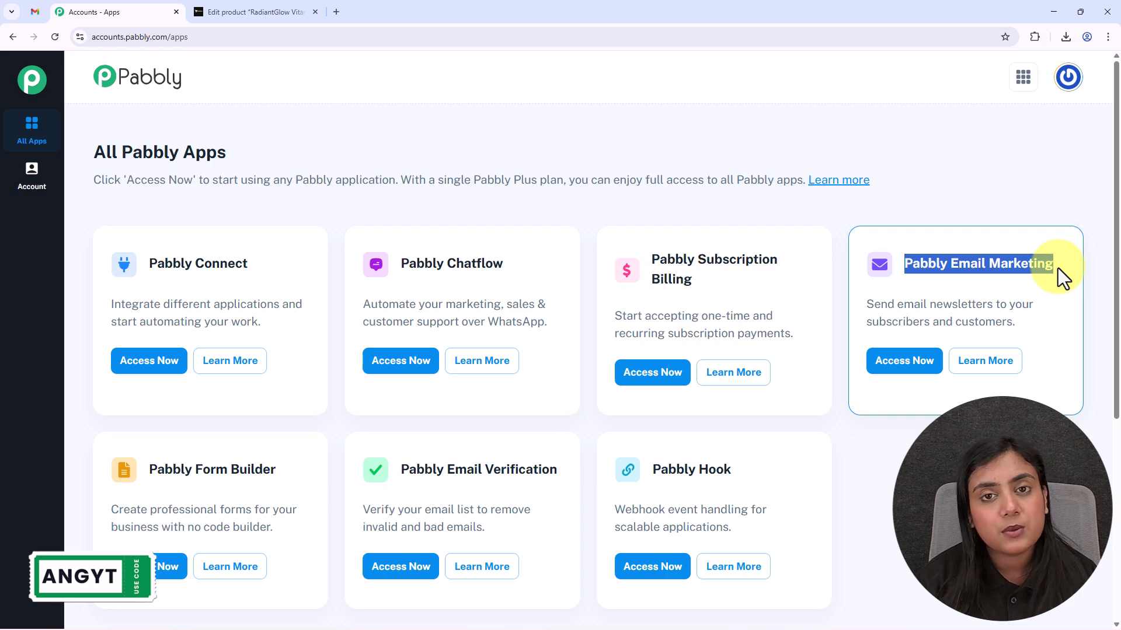
click(922, 367)
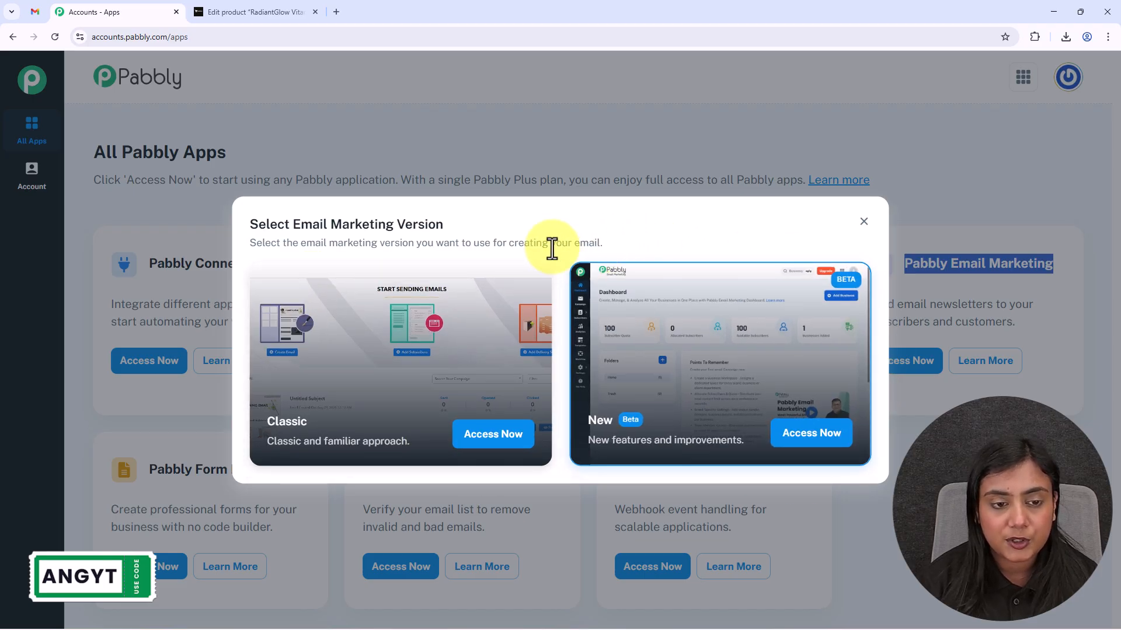
drag(290, 225, 476, 223)
click(476, 223)
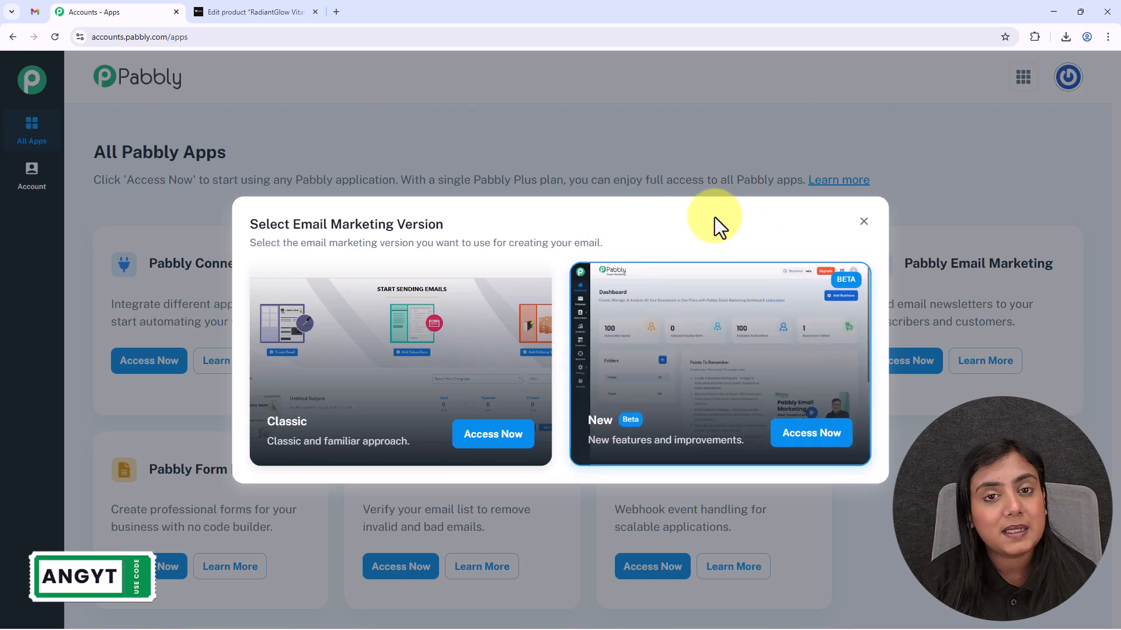
click(805, 437)
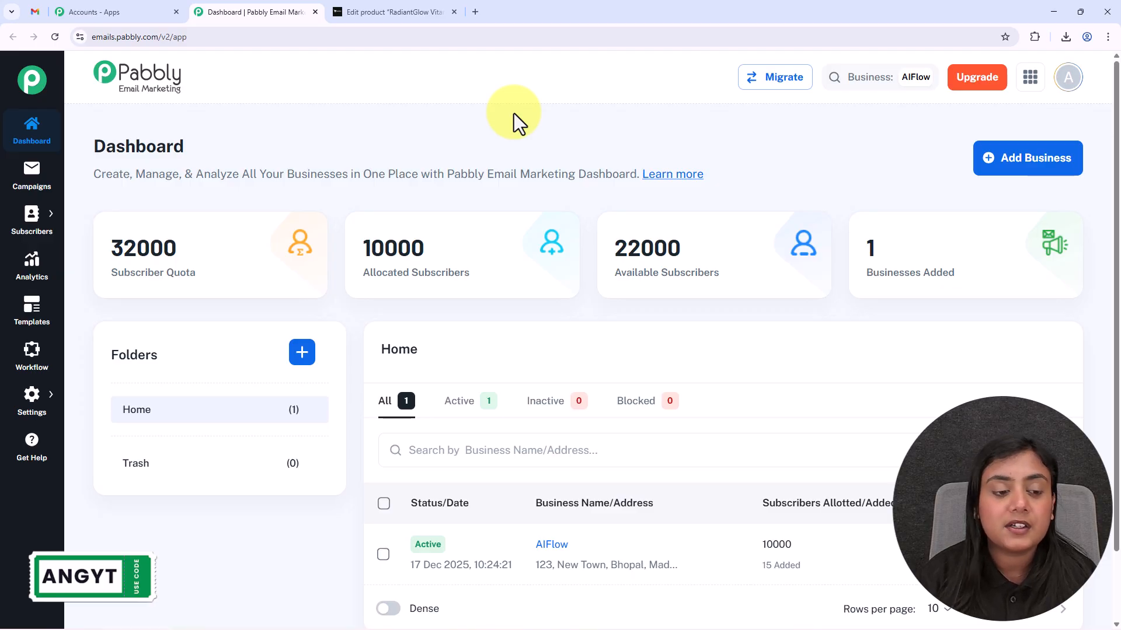
Start a new email campaign from the campaigns page, keeping Regular as the campaign type.
mouse_move(521, 254)
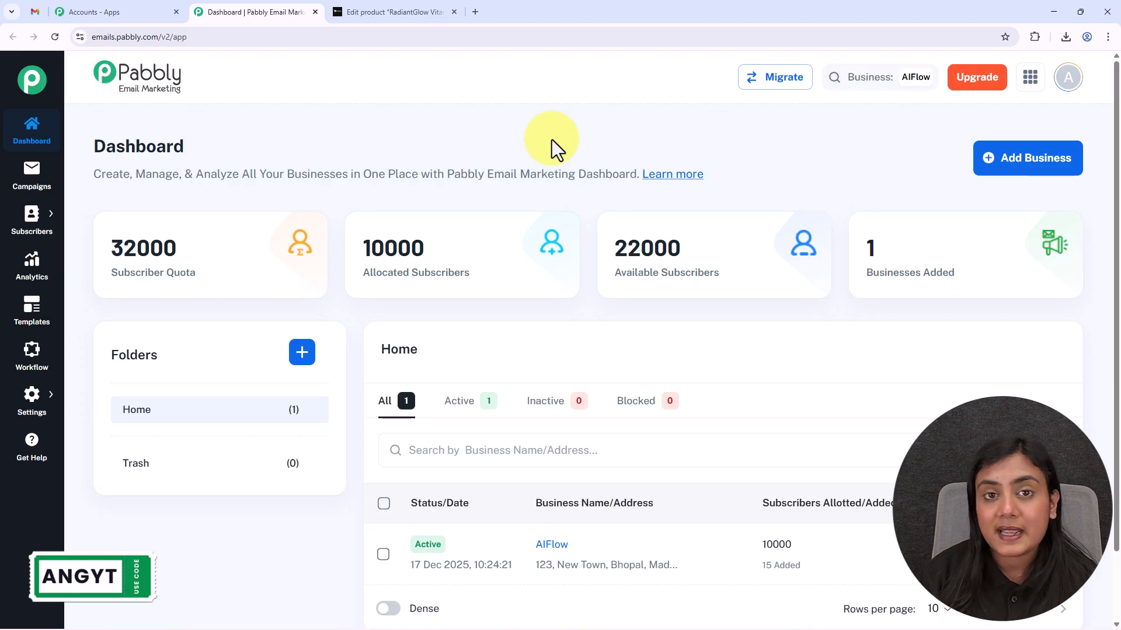
click(28, 188)
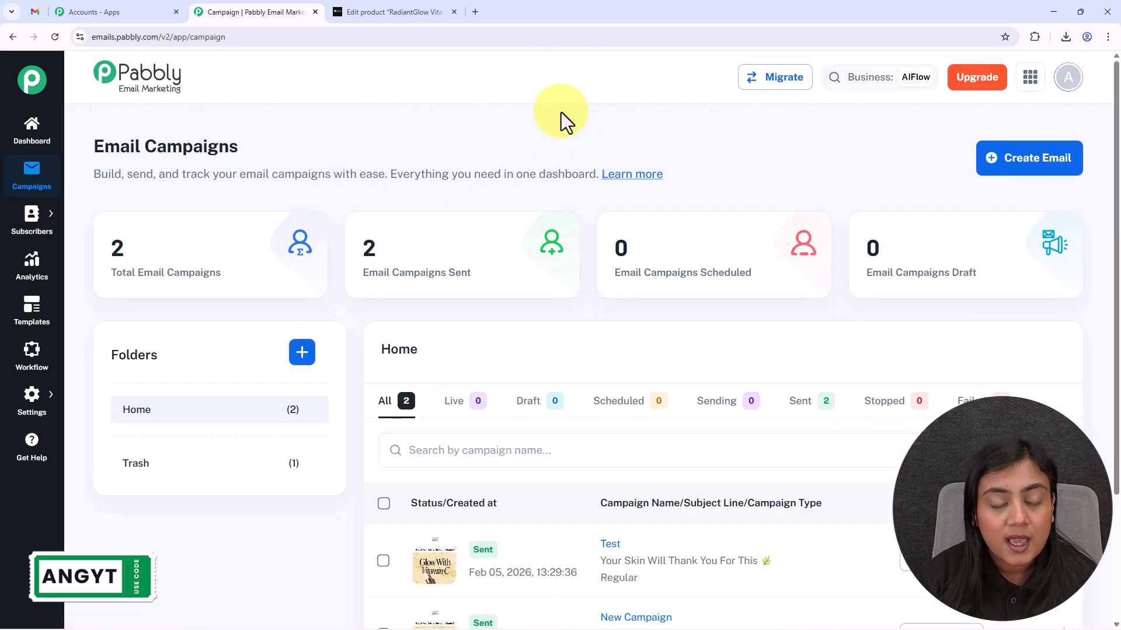
drag(106, 246, 159, 250)
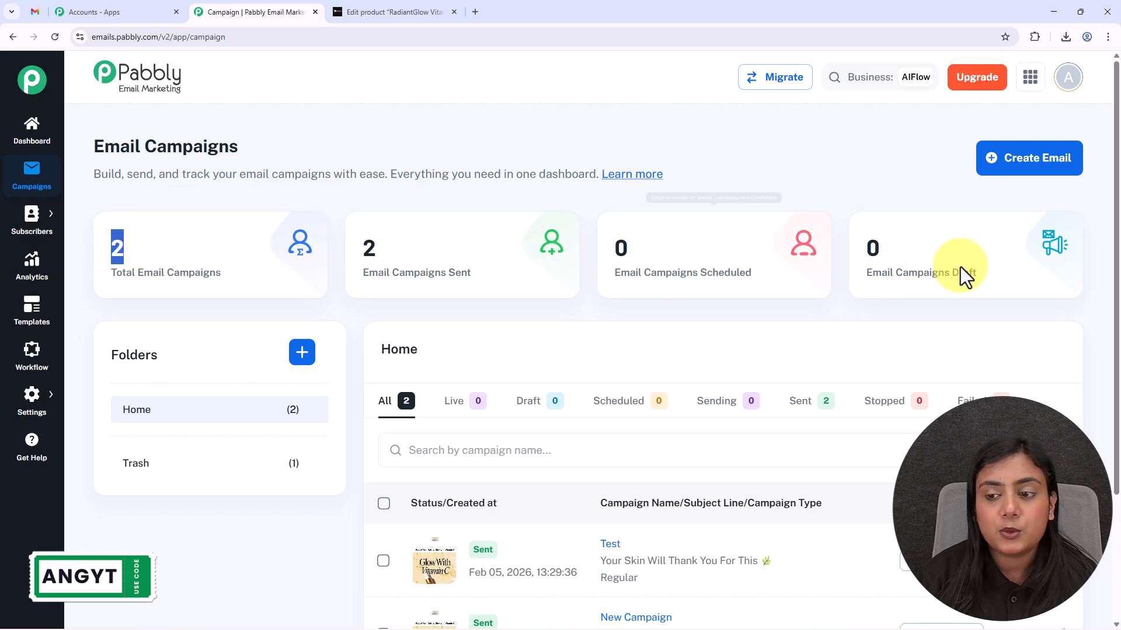
mouse_move(964, 268)
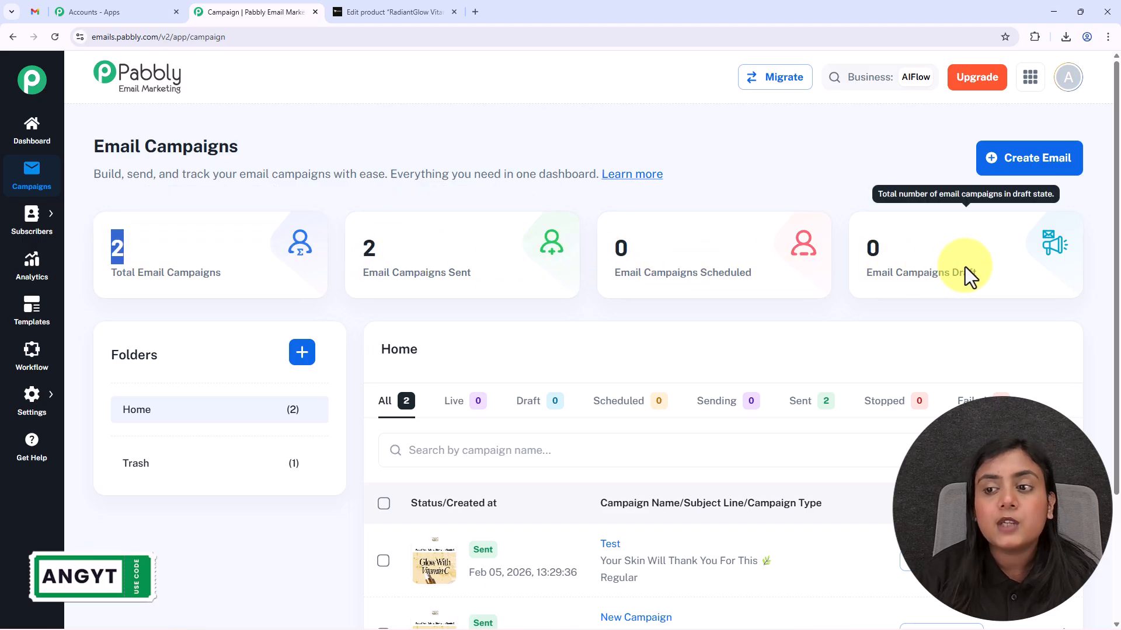
click(1060, 169)
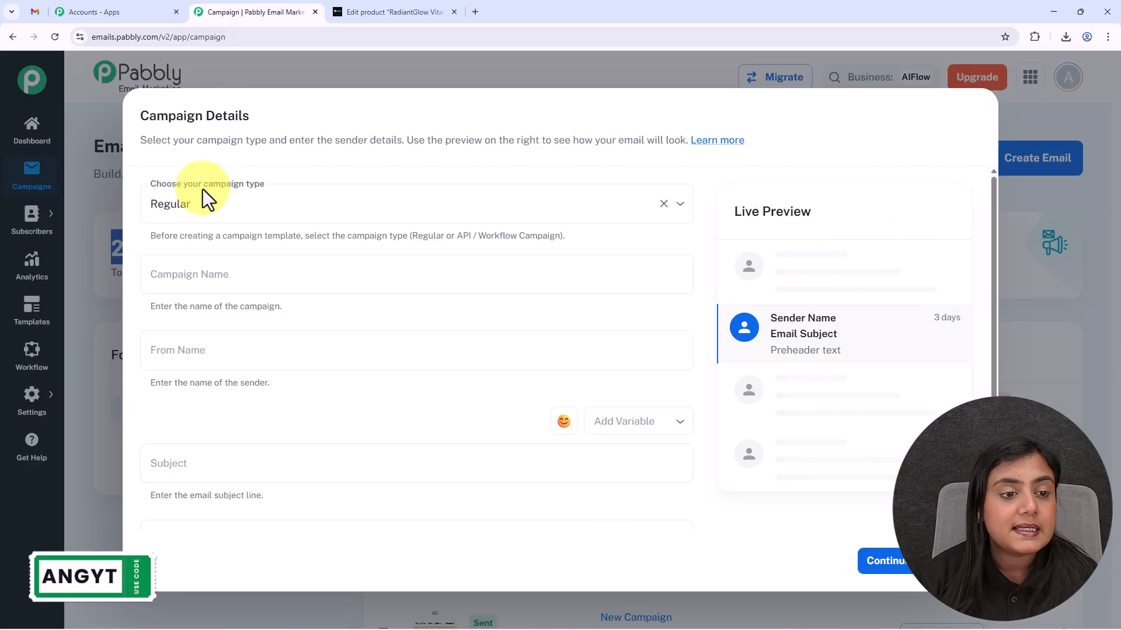
click(241, 189)
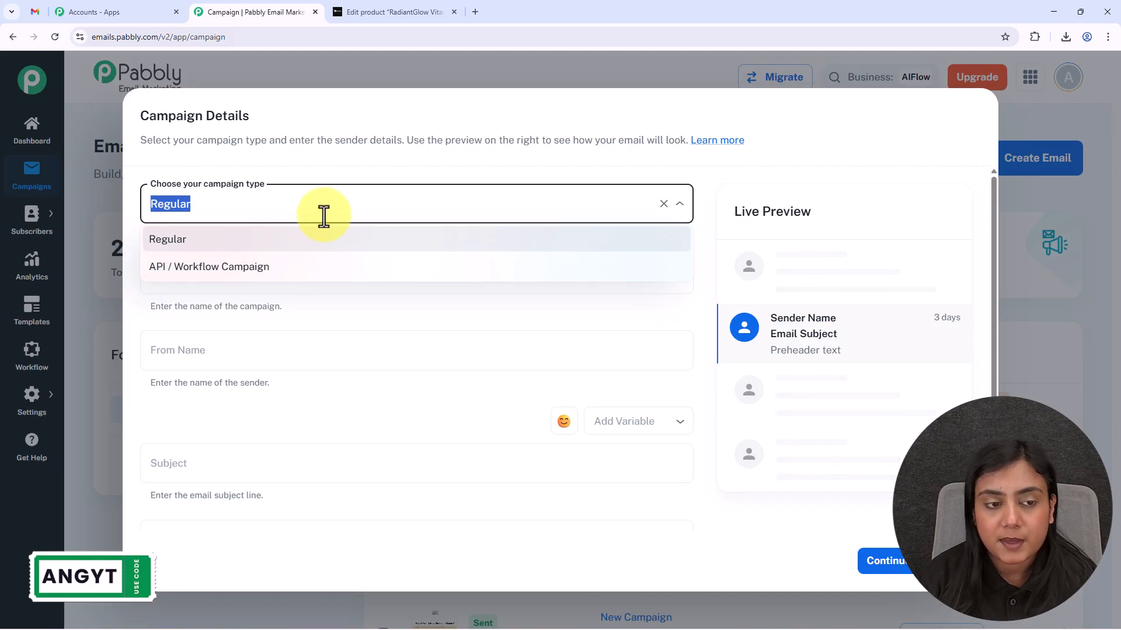
click(335, 166)
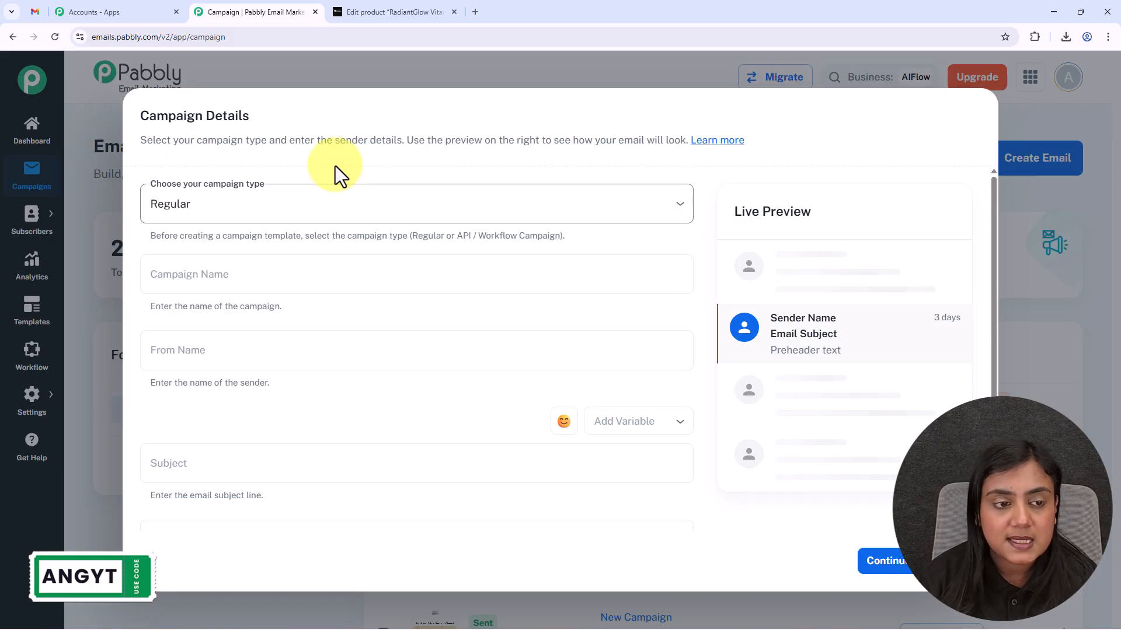
Name the campaign "NaturalGlow Product Launch Campaign".
click(243, 282)
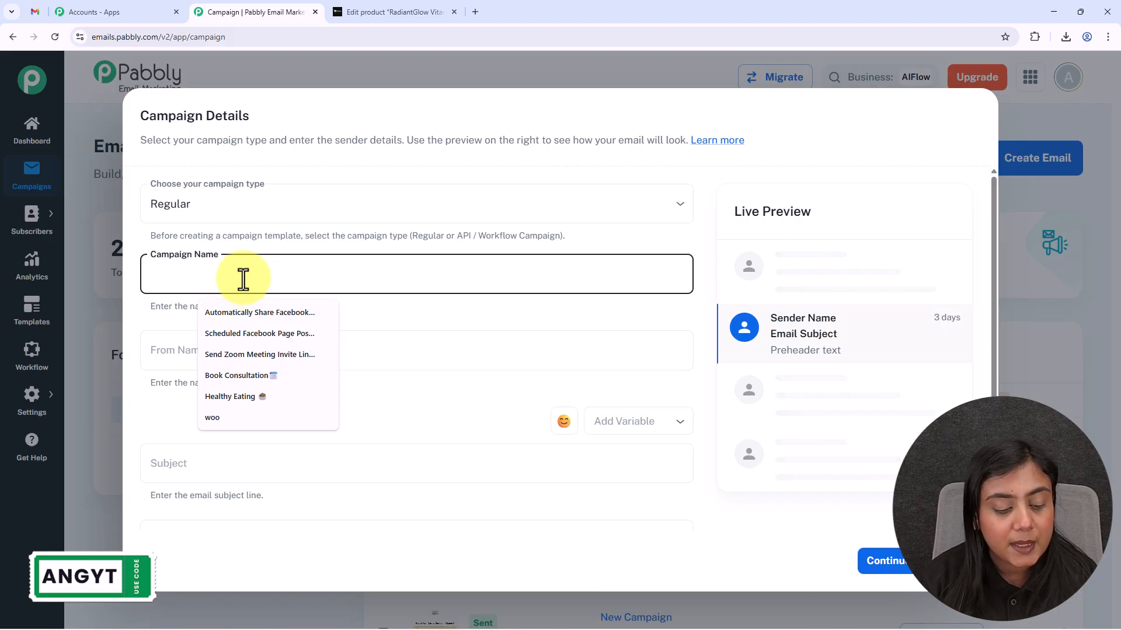
text(NaturalGlow Product Launch Campaign)
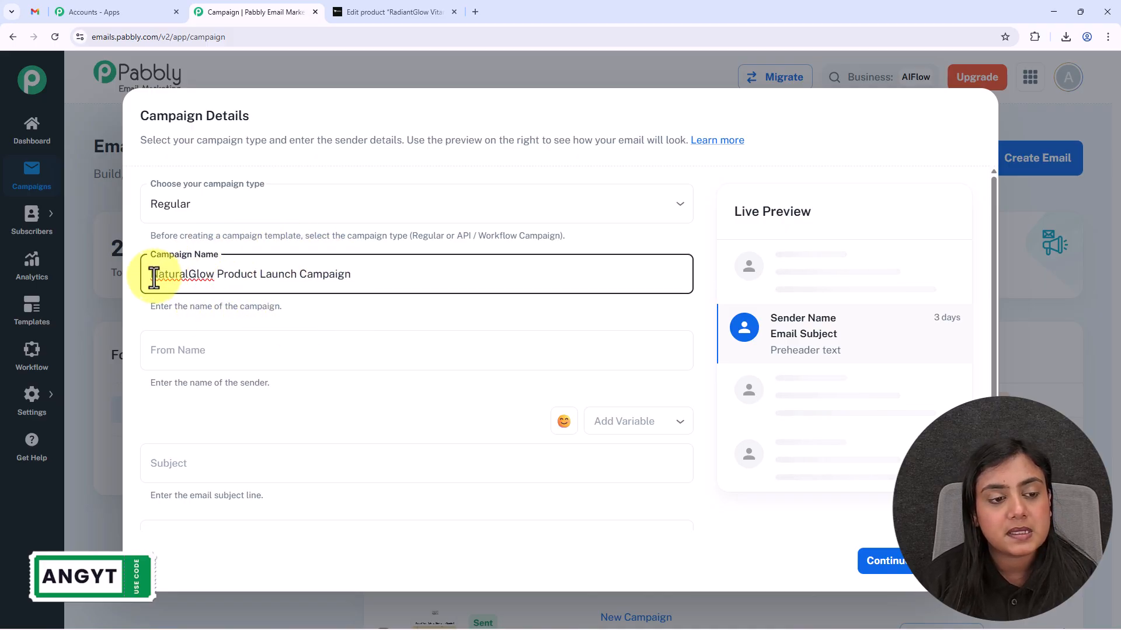
drag(150, 275, 220, 275)
click(175, 275)
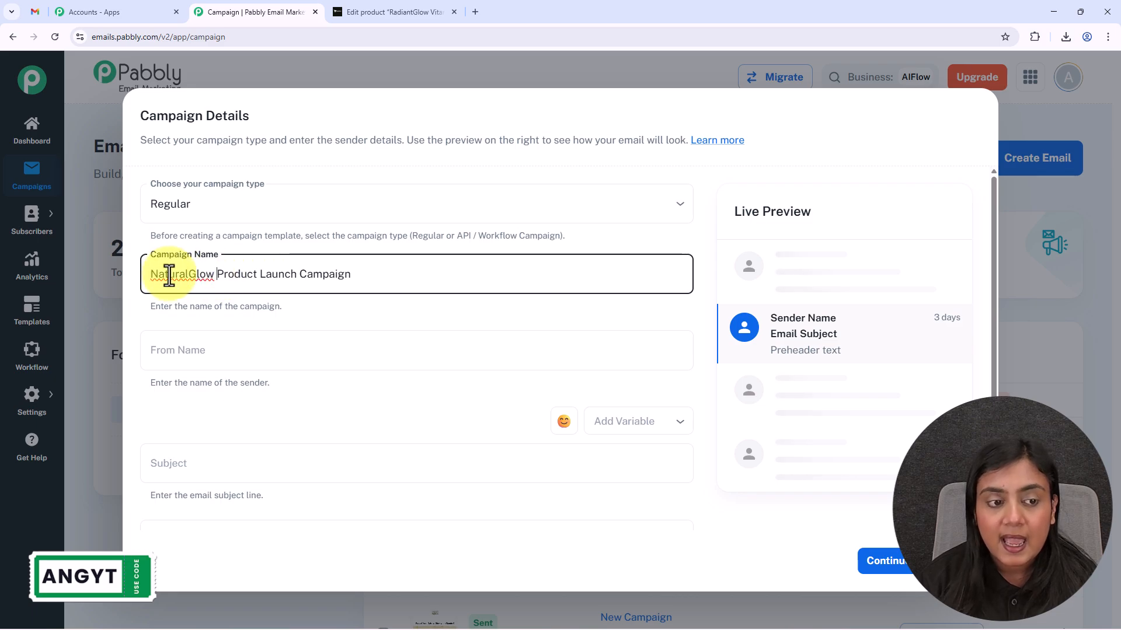
drag(159, 274, 358, 283)
click(376, 311)
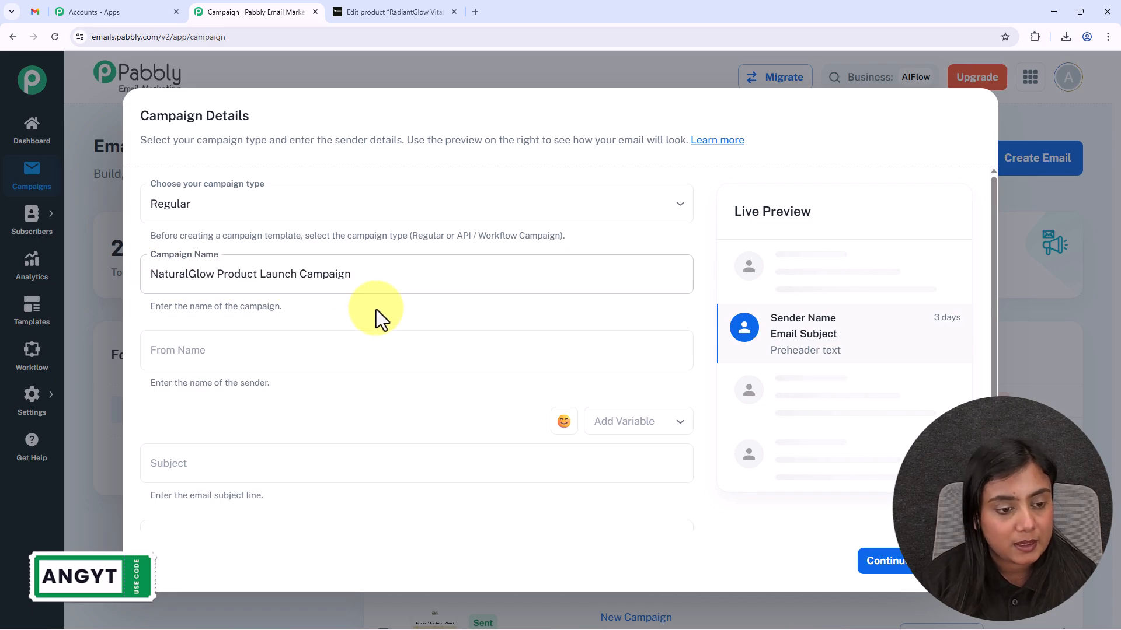
Set the campaign's sender name to "NaturalGlow Skincare Team".
click(318, 344)
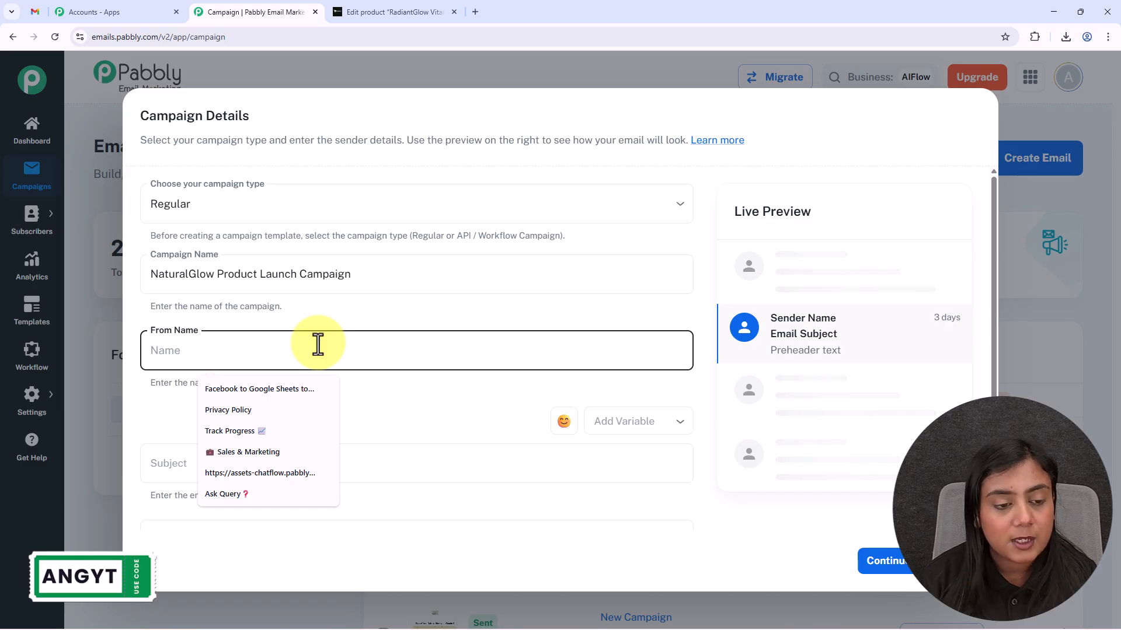
text(NaturalGlow Skincare Team)
drag(161, 350, 302, 353)
click(302, 415)
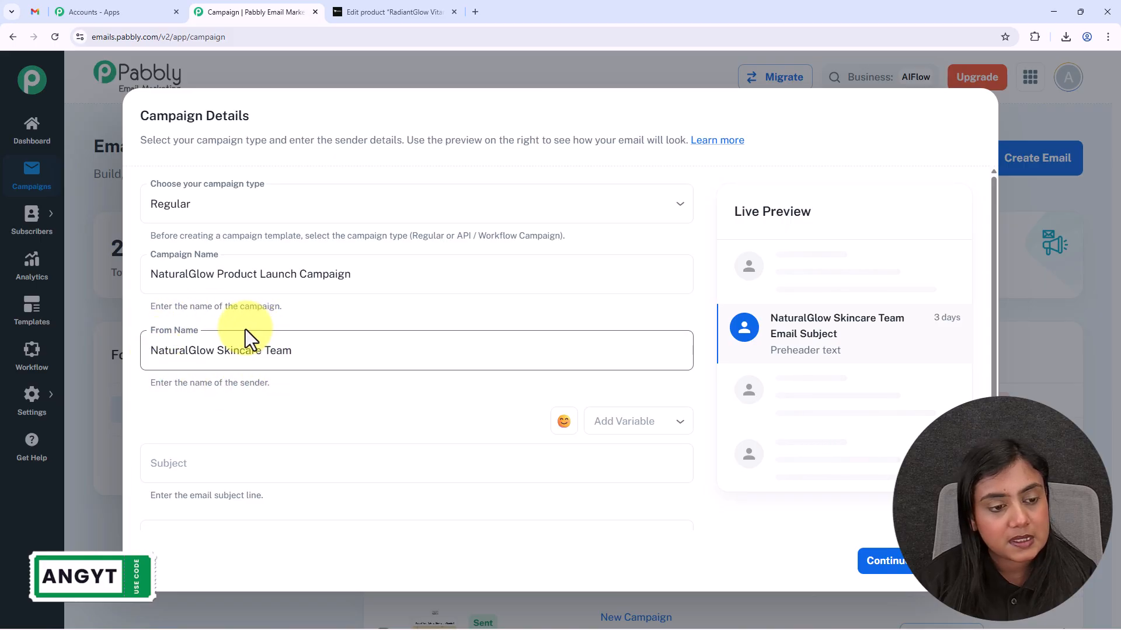
Enter the email subject "Your Skin Will Thank You For This 🌿" and check which personalization variables are offered, without adding one.
scroll(244, 329, down, 1)
click(220, 398)
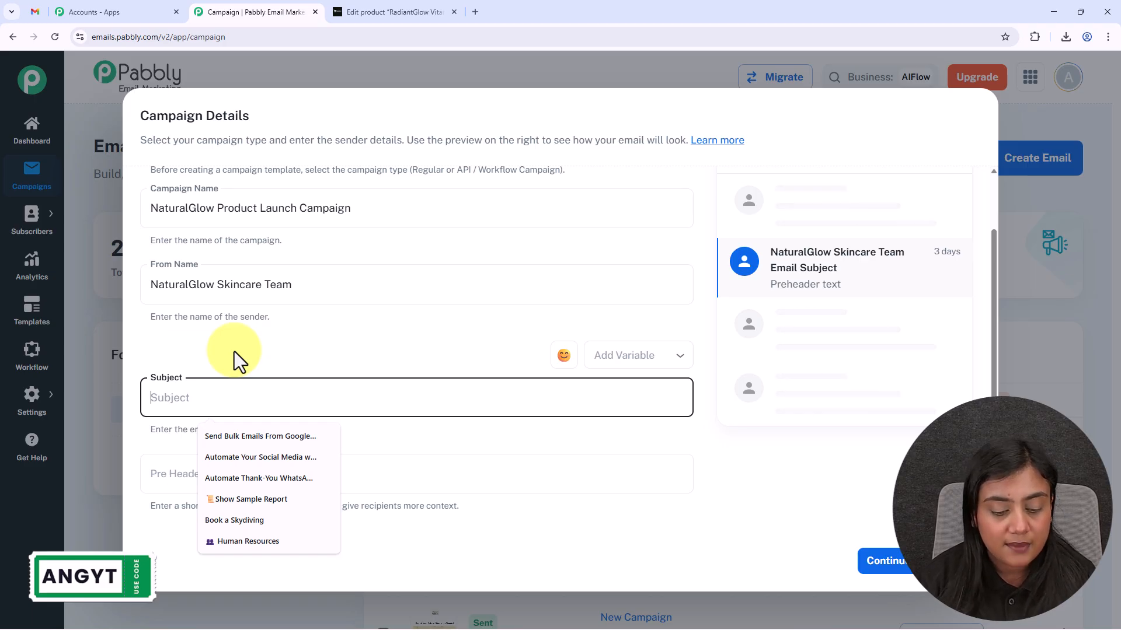
text(Your Skin Will Thank You For This 🌿)
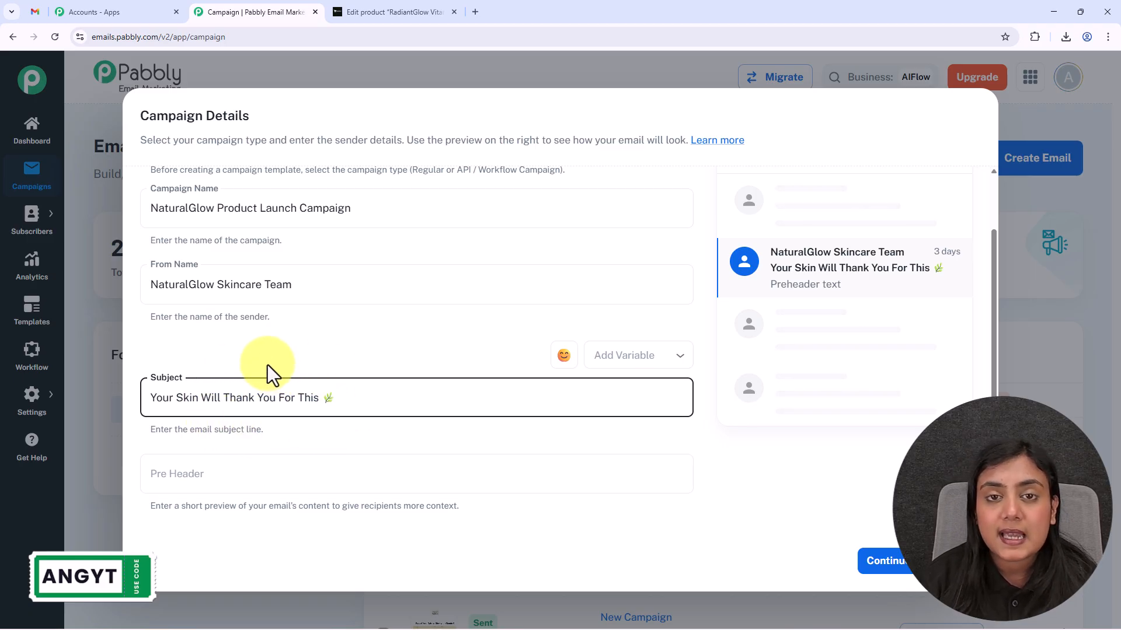
click(638, 357)
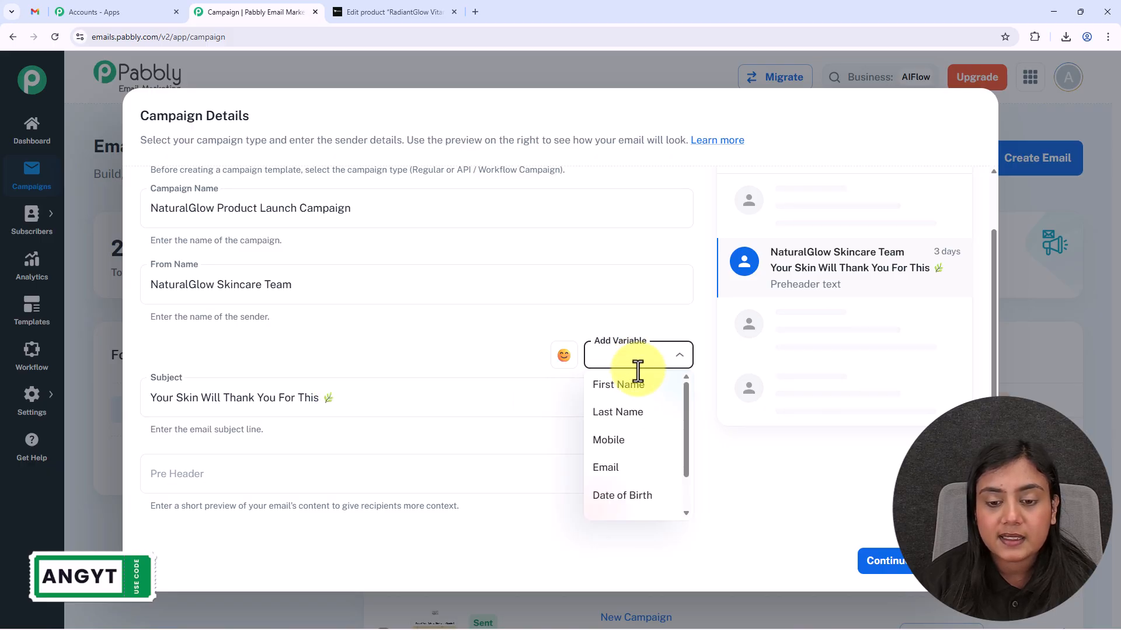
click(470, 328)
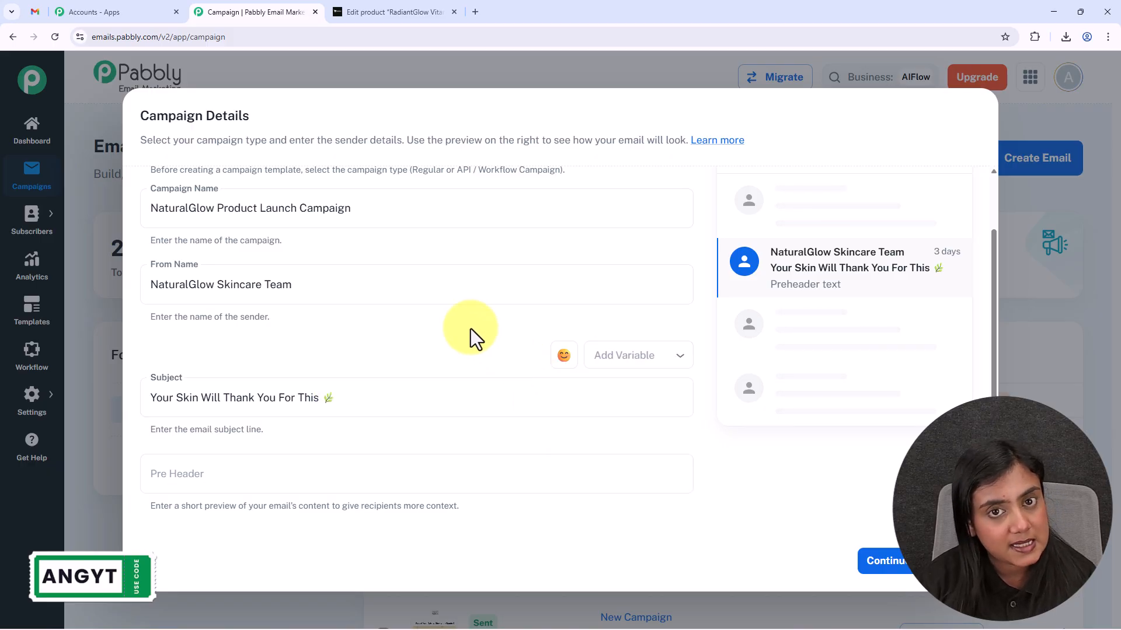
Enter the pre-header "Clean ingredients. Visible glow. Limited-time offer inside.".
click(164, 474)
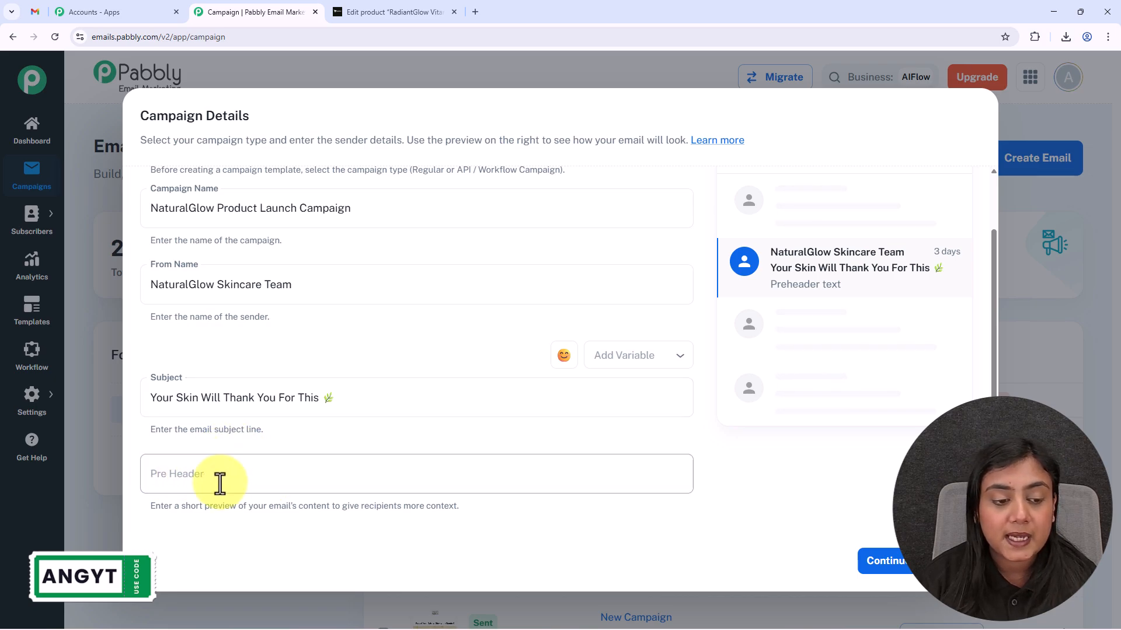
click(261, 472)
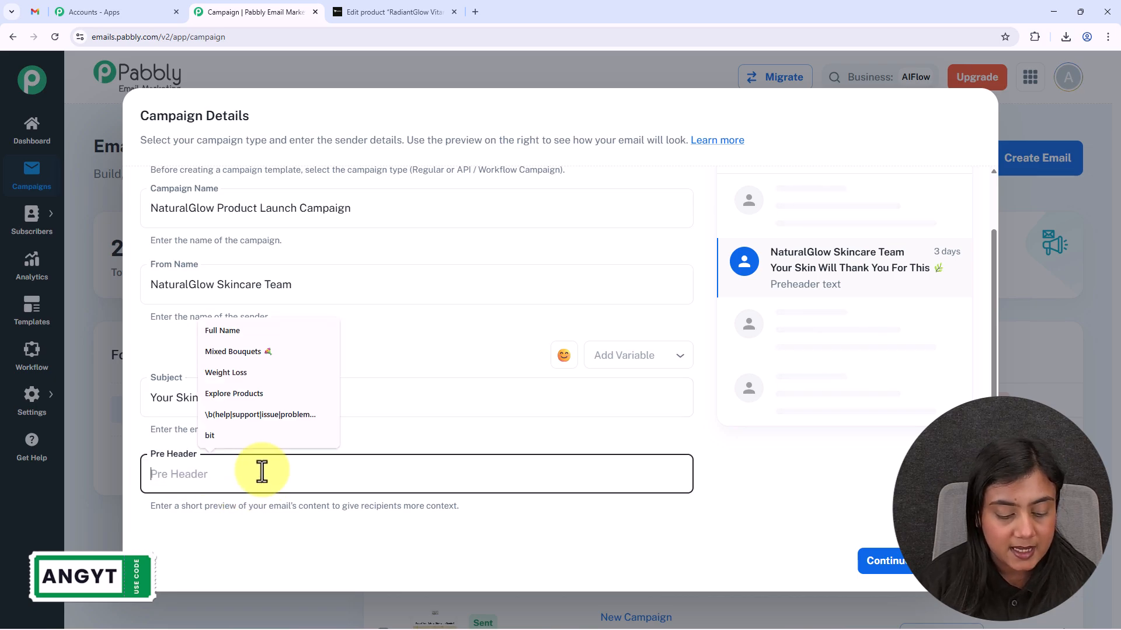
text(Clean ingredients. Visible glow. Limited-time offer inside.)
drag(254, 474, 404, 474)
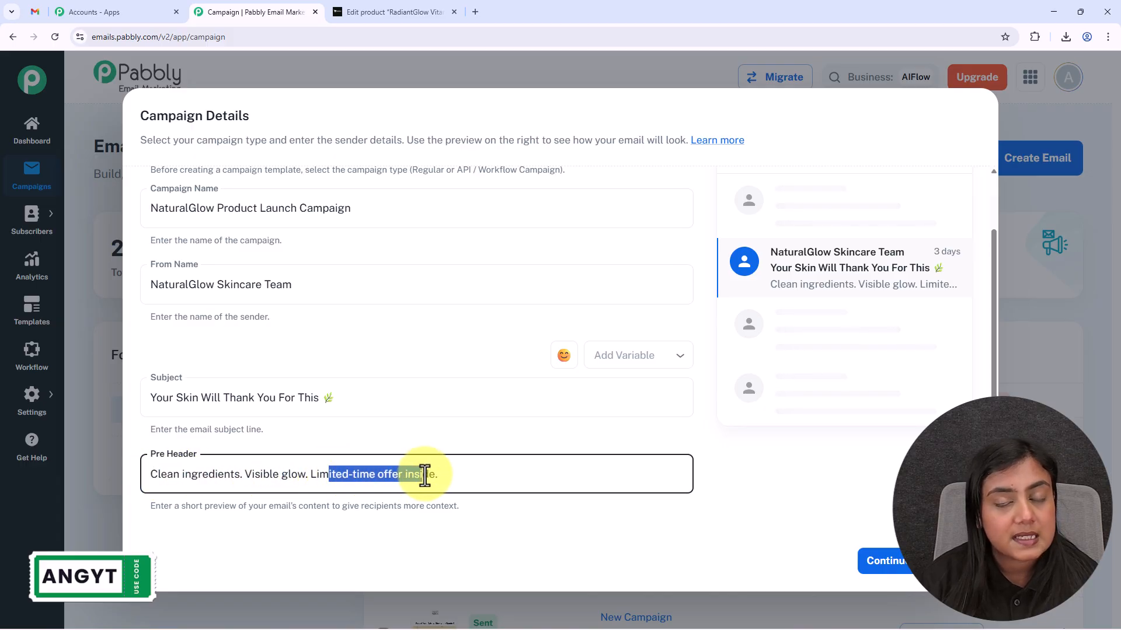
click(275, 542)
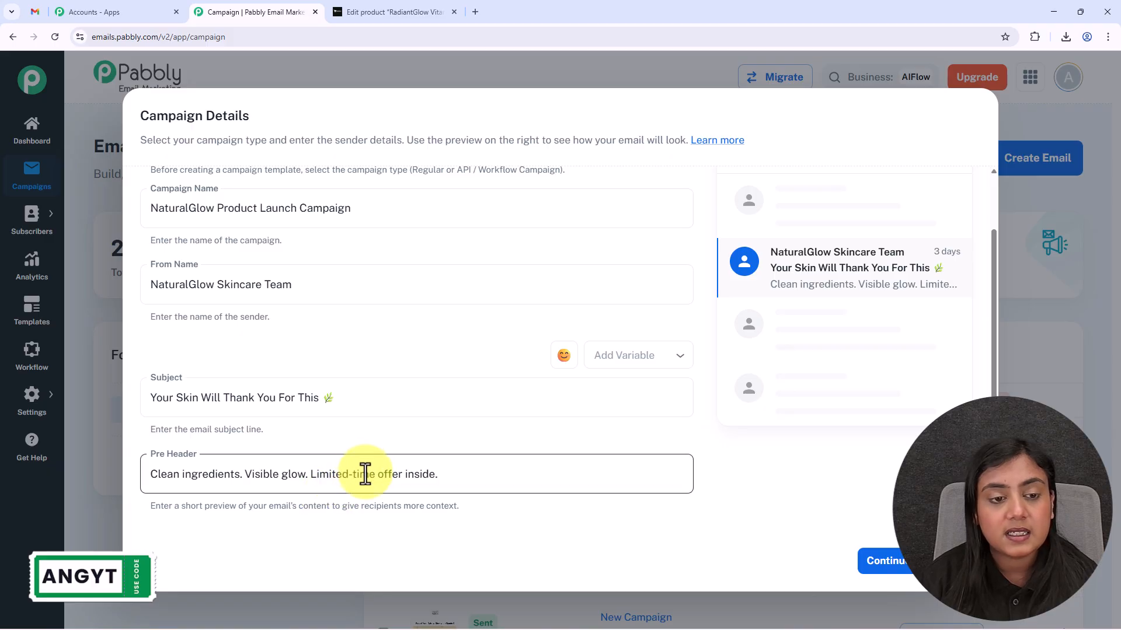
Review the completed campaign details and check the sender name, subject and pre-header in the live preview.
scroll(439, 377, up, 2)
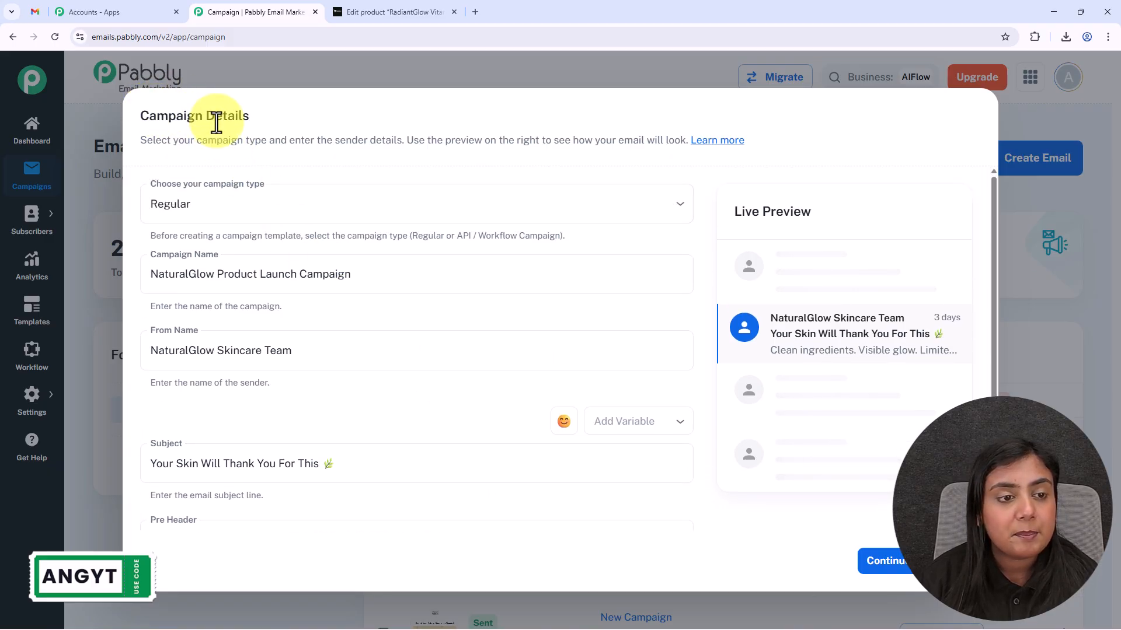
scroll(325, 292, down, 2)
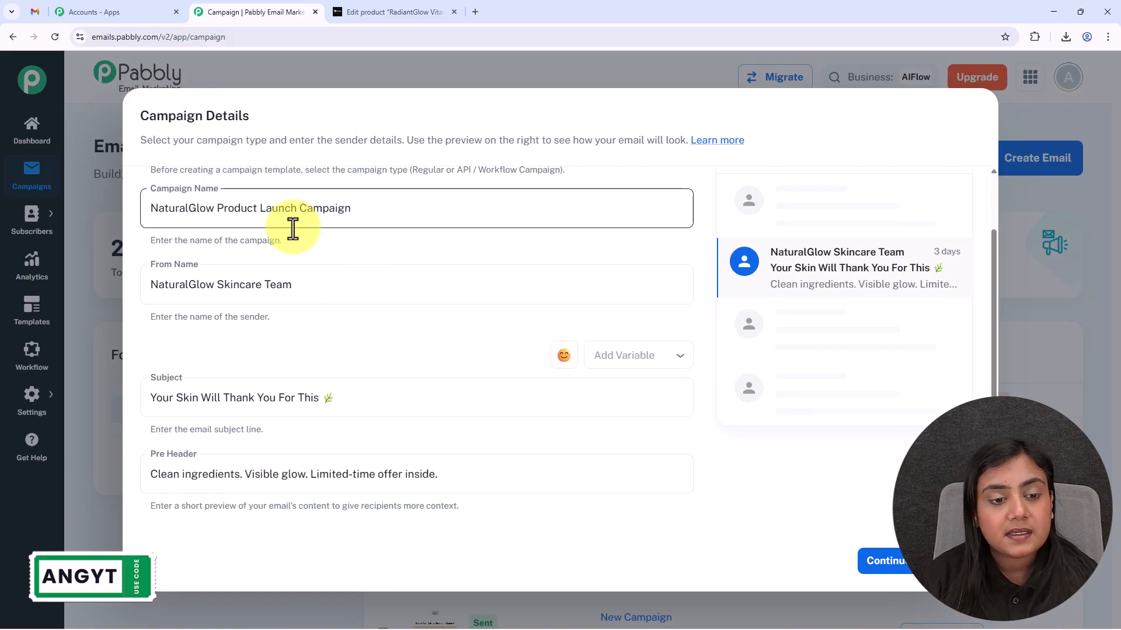
scroll(805, 275, up, 2)
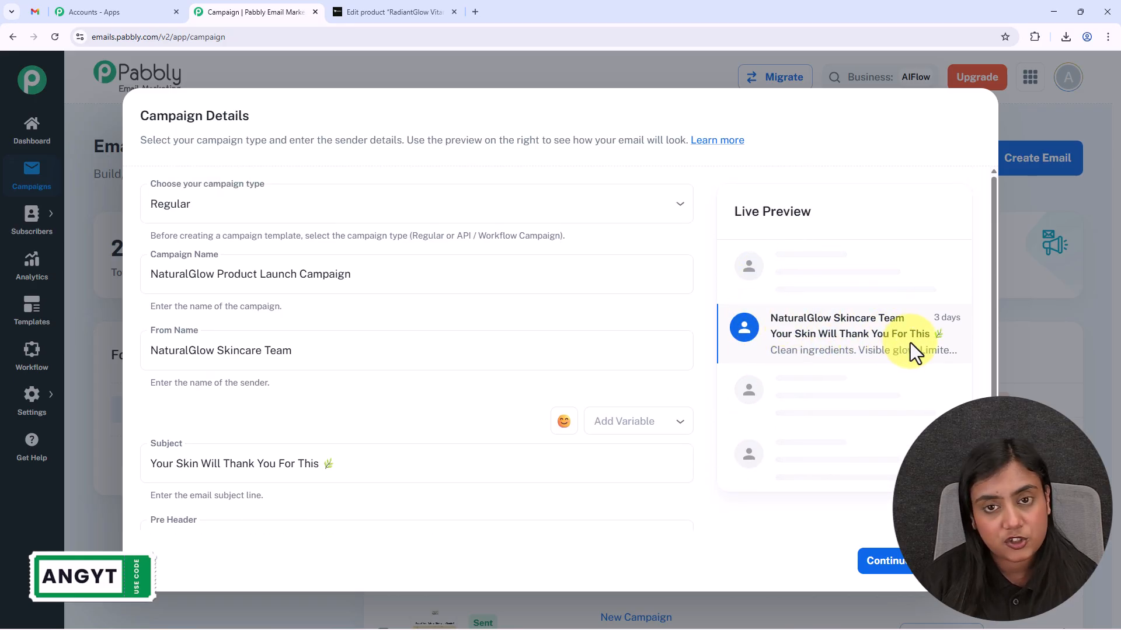
drag(771, 331, 932, 334)
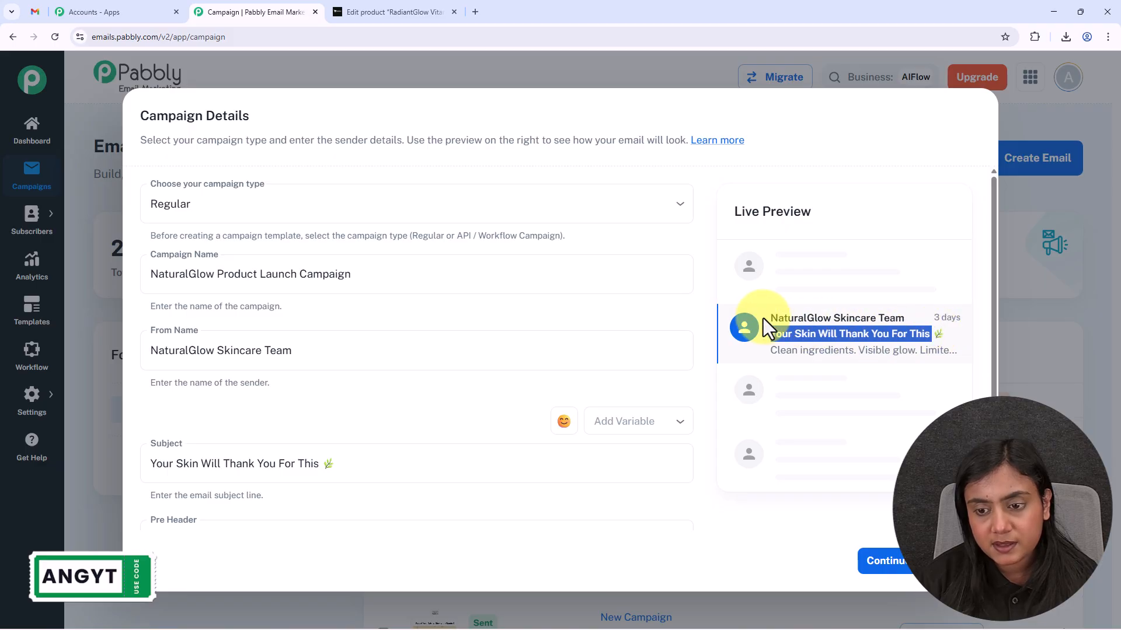
drag(769, 318, 906, 320)
drag(770, 352, 926, 350)
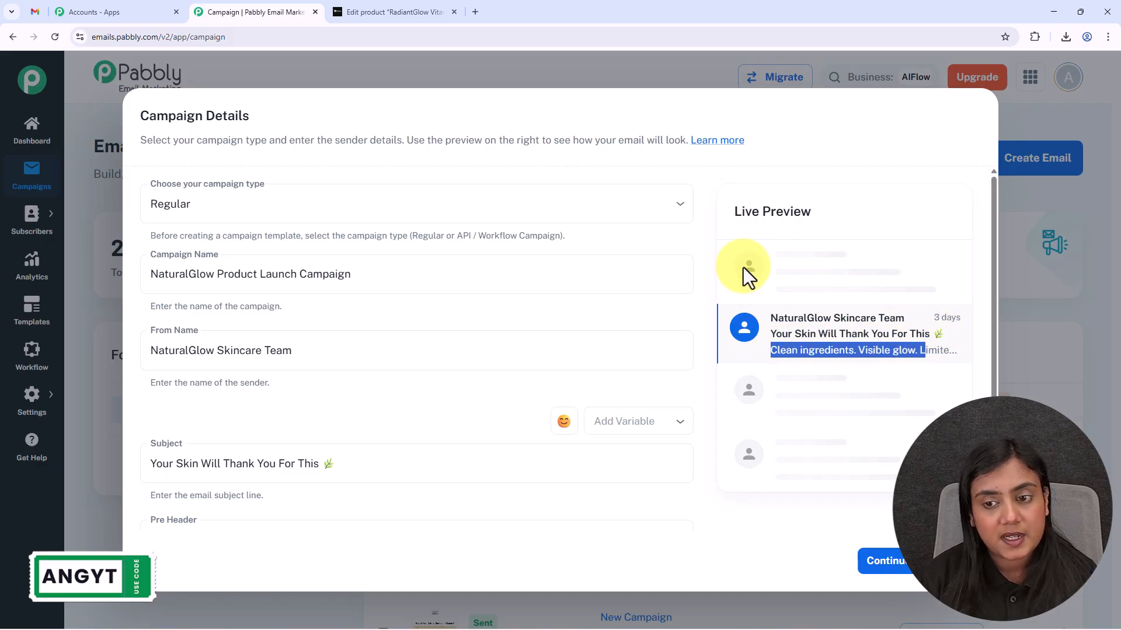
Continue past the completed campaign details and choose to create the email template from scratch.
click(799, 172)
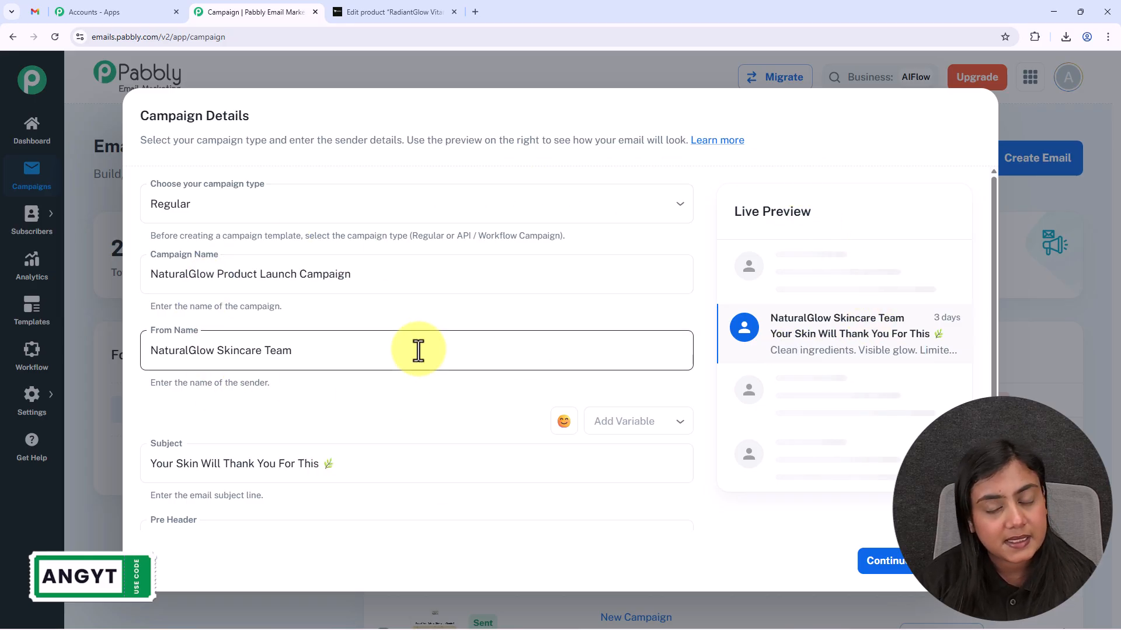
click(888, 563)
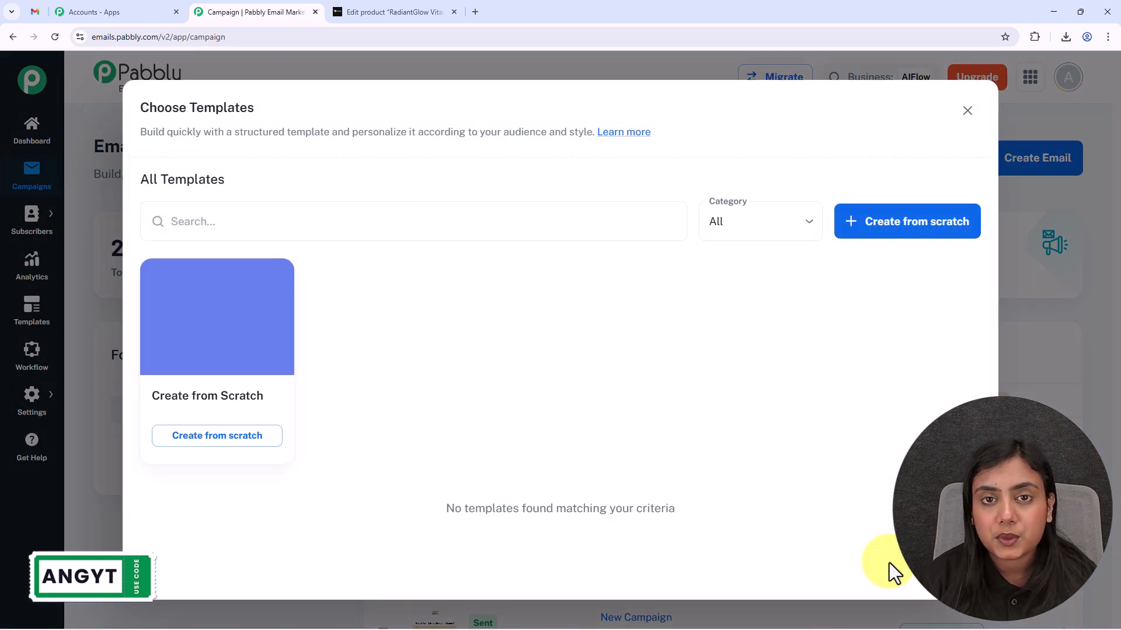
drag(149, 107, 306, 111)
click(359, 108)
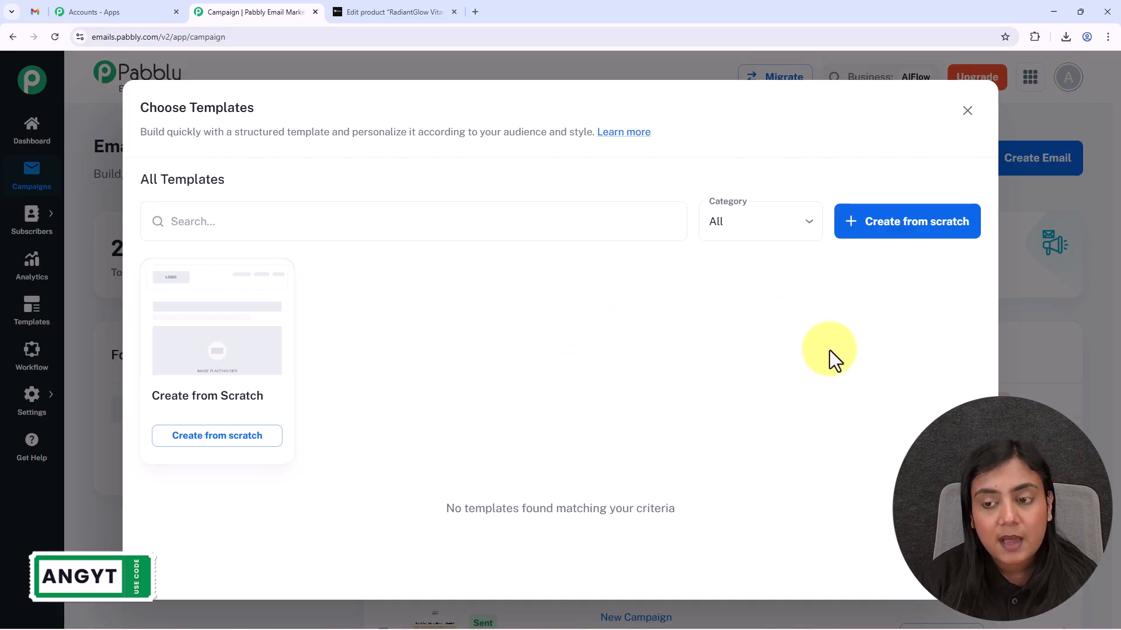
click(877, 228)
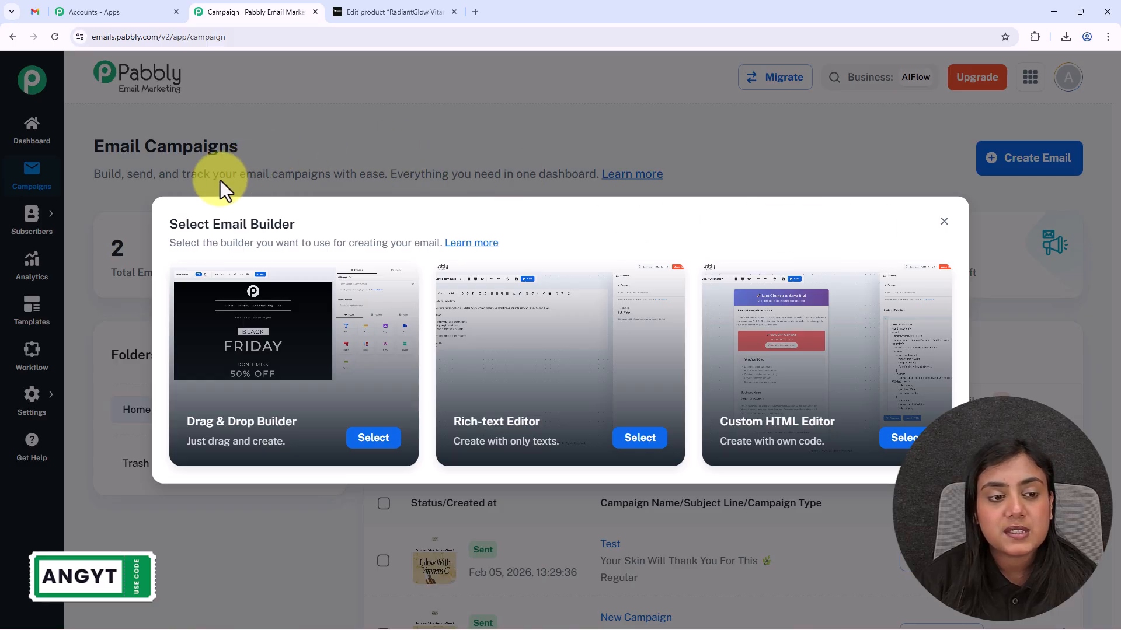
Choose the Drag & Drop Builder as the email builder for the campaign.
drag(175, 224, 339, 226)
click(417, 216)
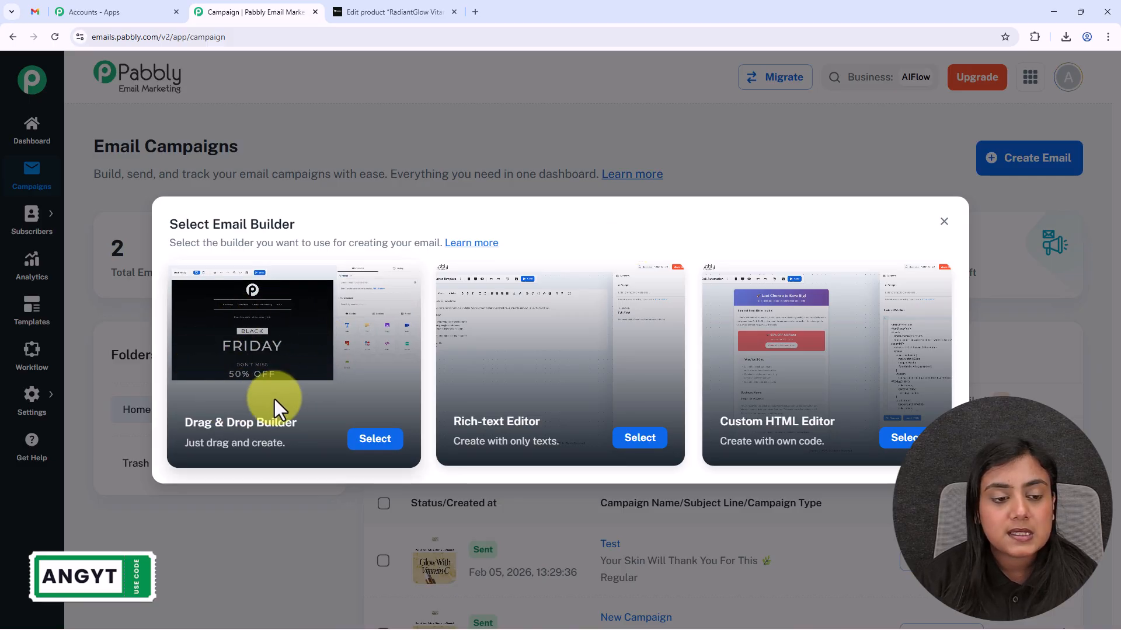
click(392, 441)
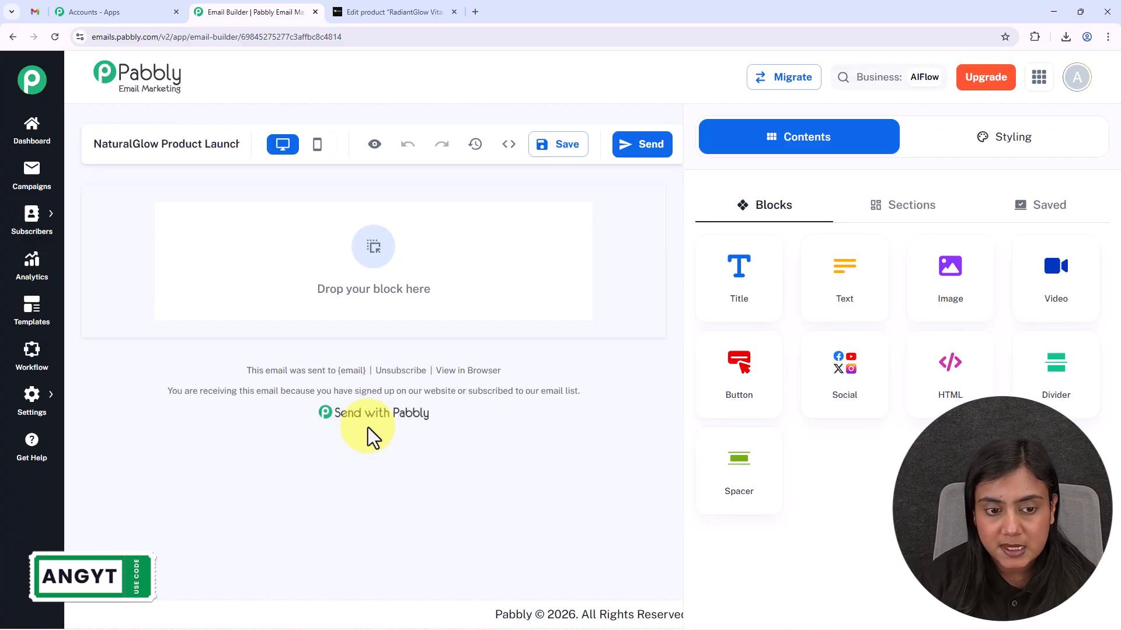
Add the prebuilt header section with the centred logo to the empty email canvas.
mouse_move(510, 252)
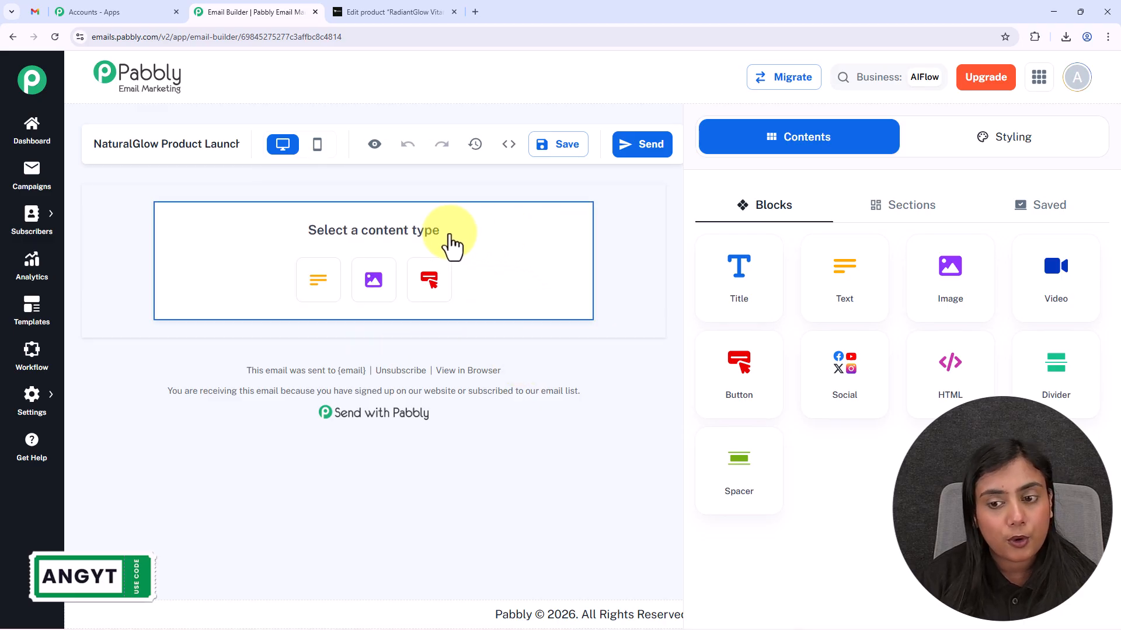
click(905, 203)
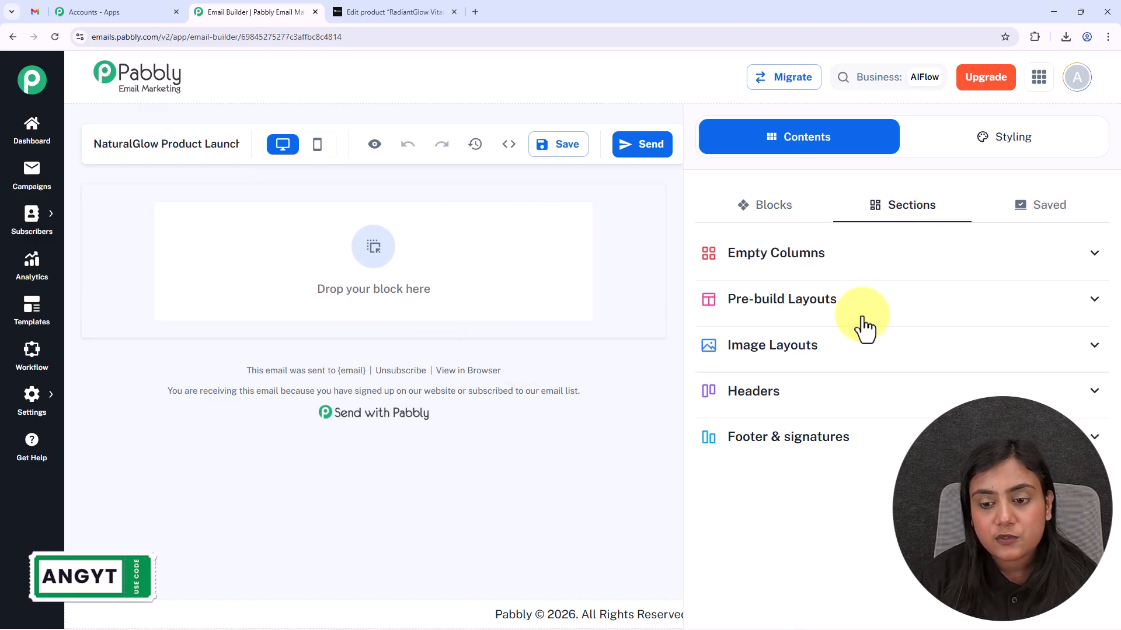
click(852, 392)
drag(853, 473, 430, 234)
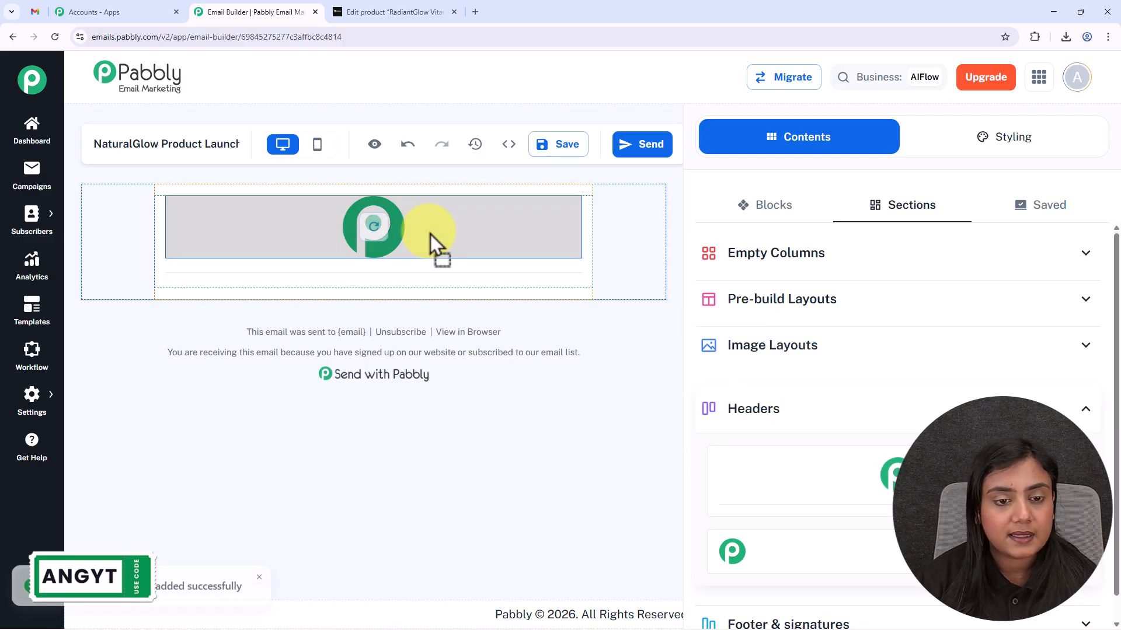
Add a Title block, an Image block and a Text block in that order below the header.
click(773, 207)
drag(761, 286, 438, 309)
mouse_move(871, 290)
mouse_down()
mouse_move(817, 308)
mouse_move(851, 289)
mouse_up()
drag(980, 290, 415, 365)
drag(838, 290, 506, 530)
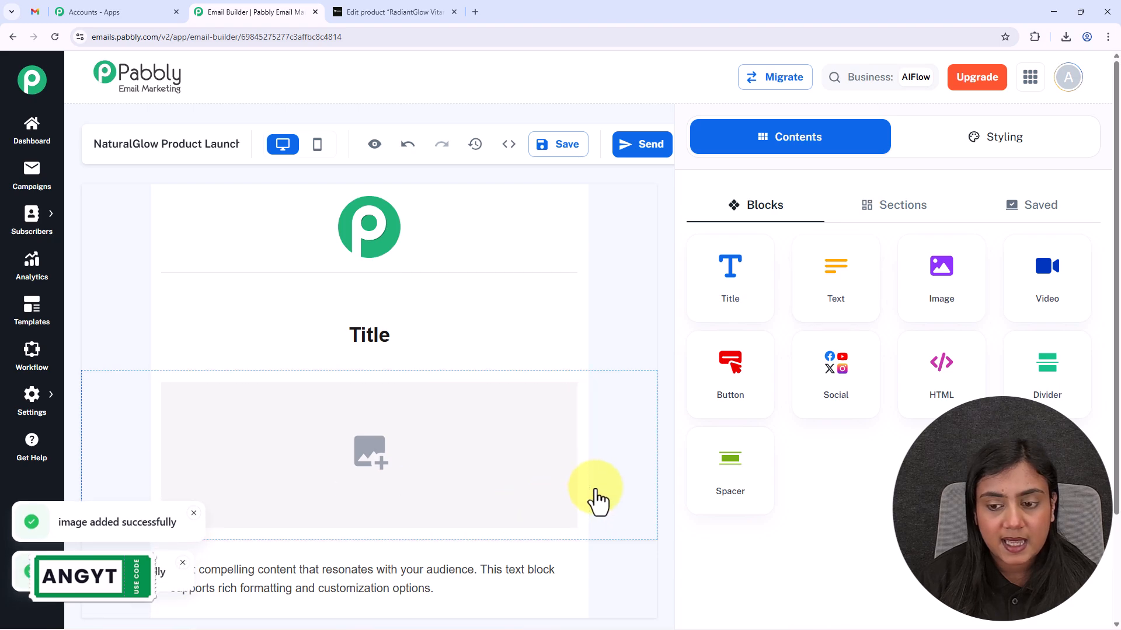
Add a Social block below the text and insert a Button block between the text and the social icons.
scroll(595, 500, down, 2)
drag(841, 374, 544, 489)
scroll(645, 470, up, 2)
scroll(648, 469, down, 2)
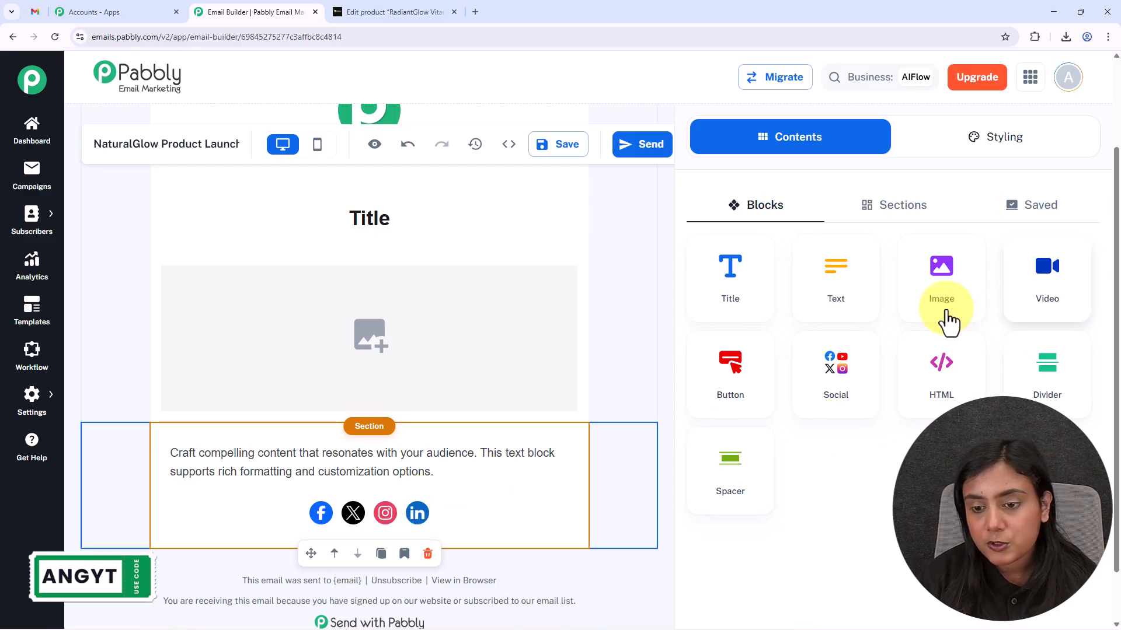
drag(730, 392, 475, 517)
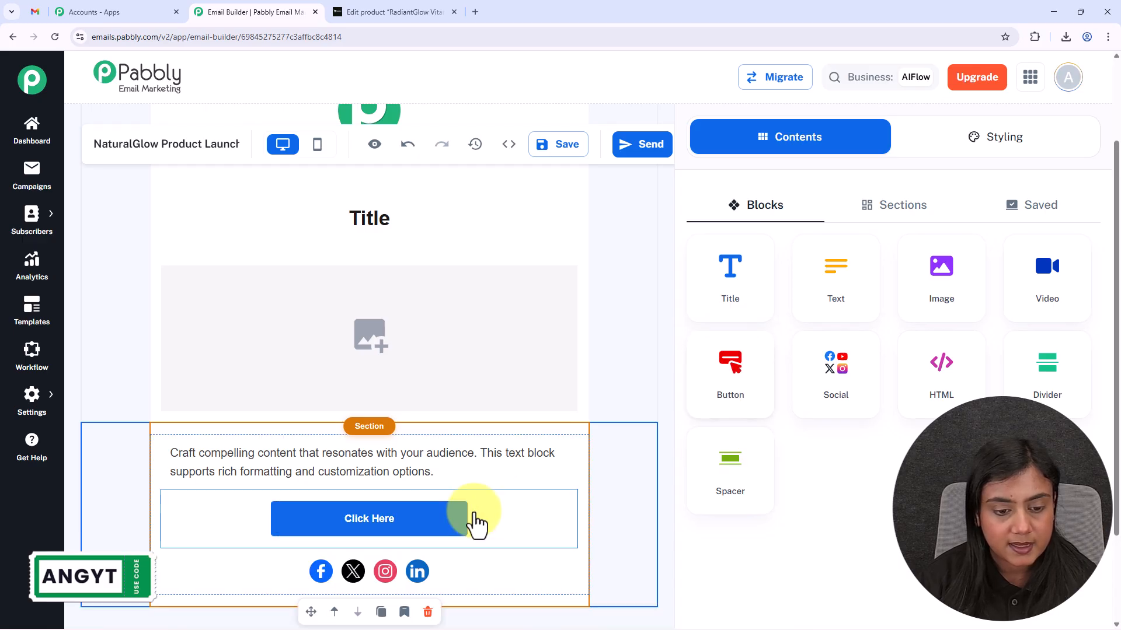
Review the assembled email layout and examine the available content blocks, section categories and saved sections.
click(651, 371)
scroll(636, 490, down, 2)
scroll(636, 494, up, 3)
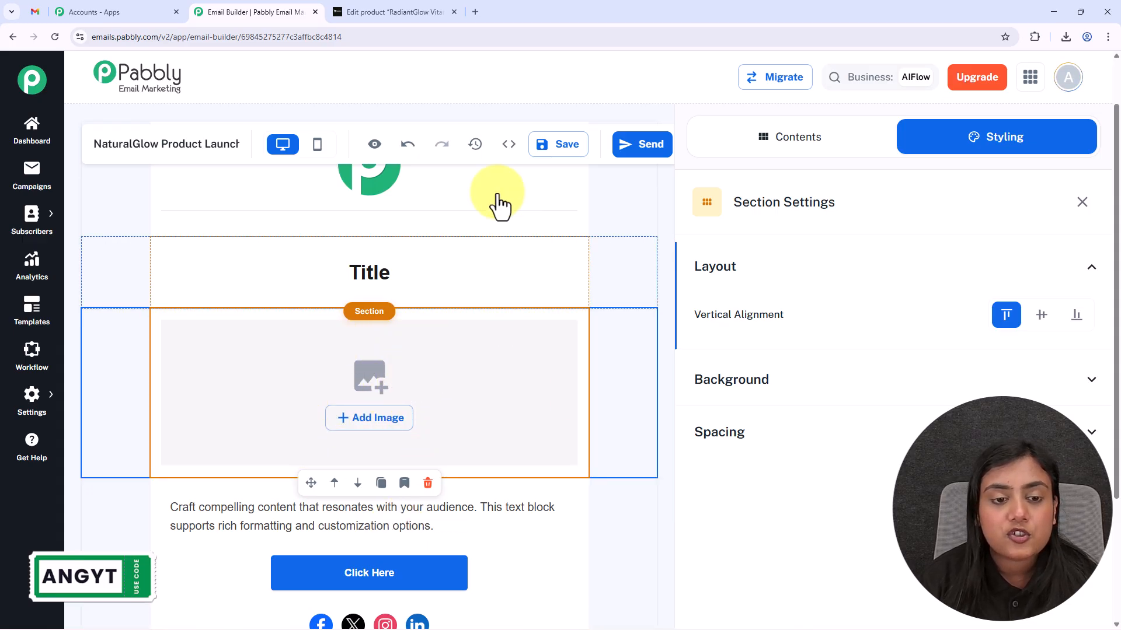
click(1081, 203)
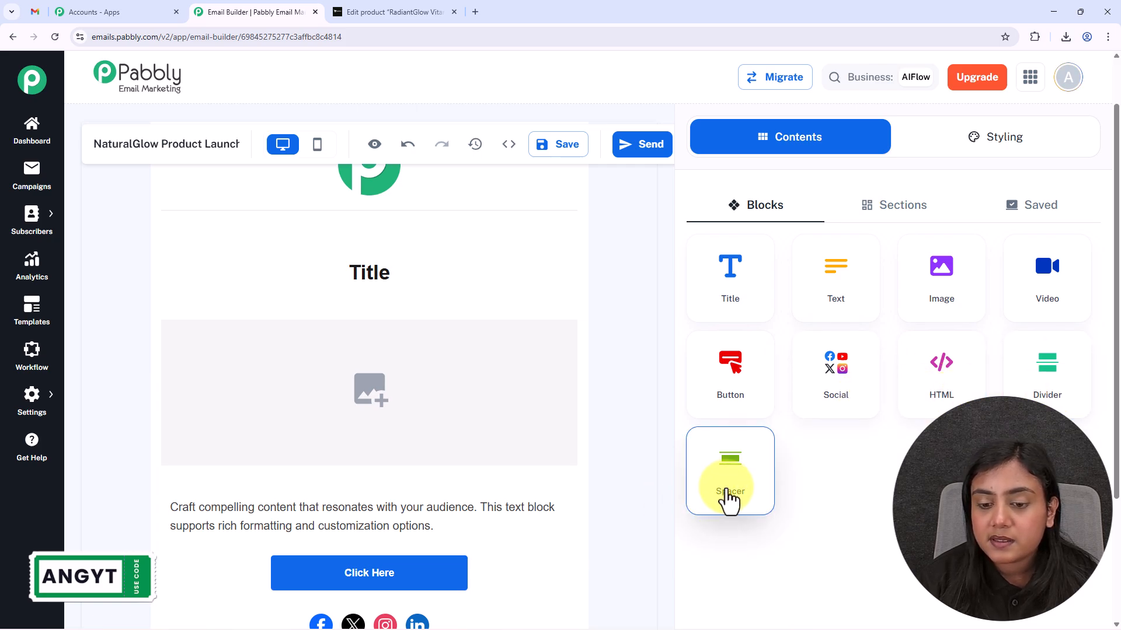
click(903, 208)
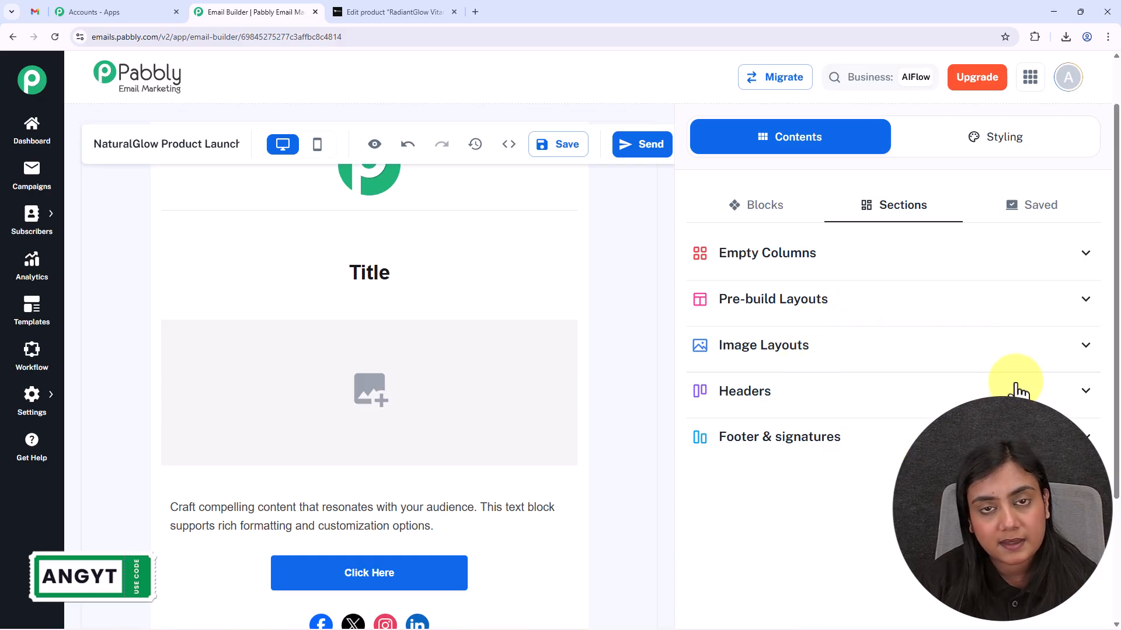
click(1026, 216)
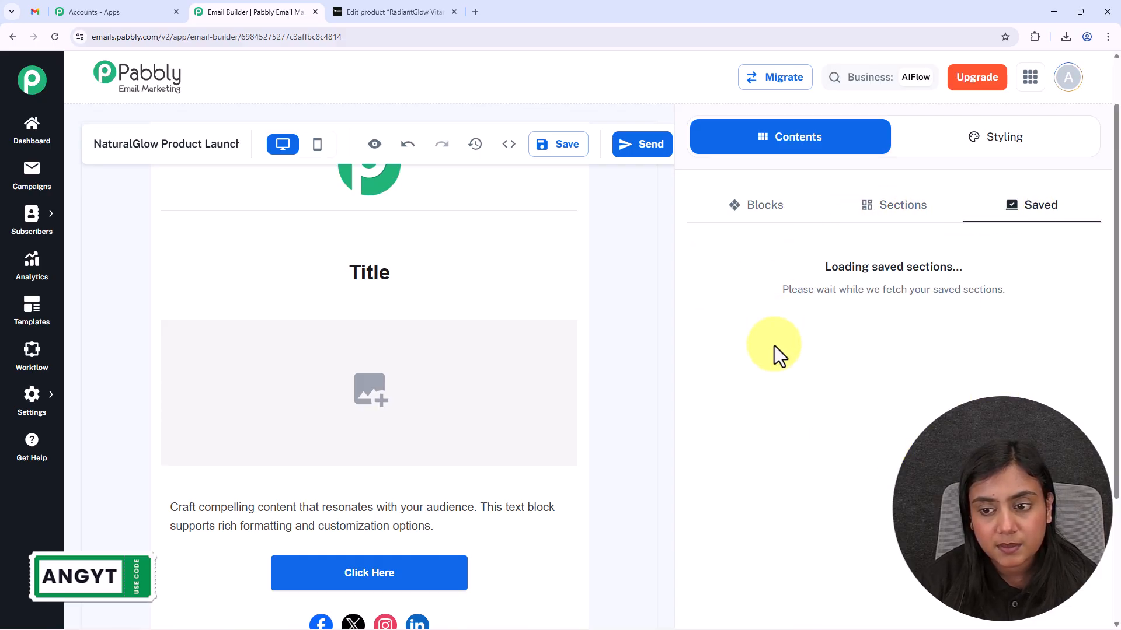
click(792, 217)
scroll(368, 222, up, 1)
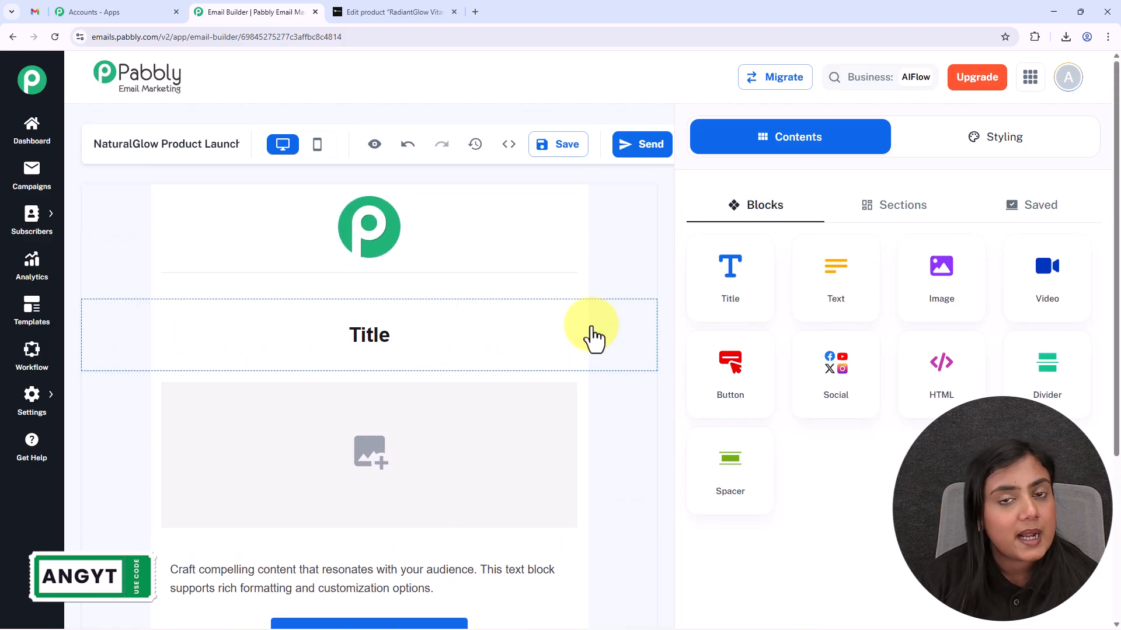
Open the file library to replace the Pabbly logo in the email header.
mouse_move(370, 232)
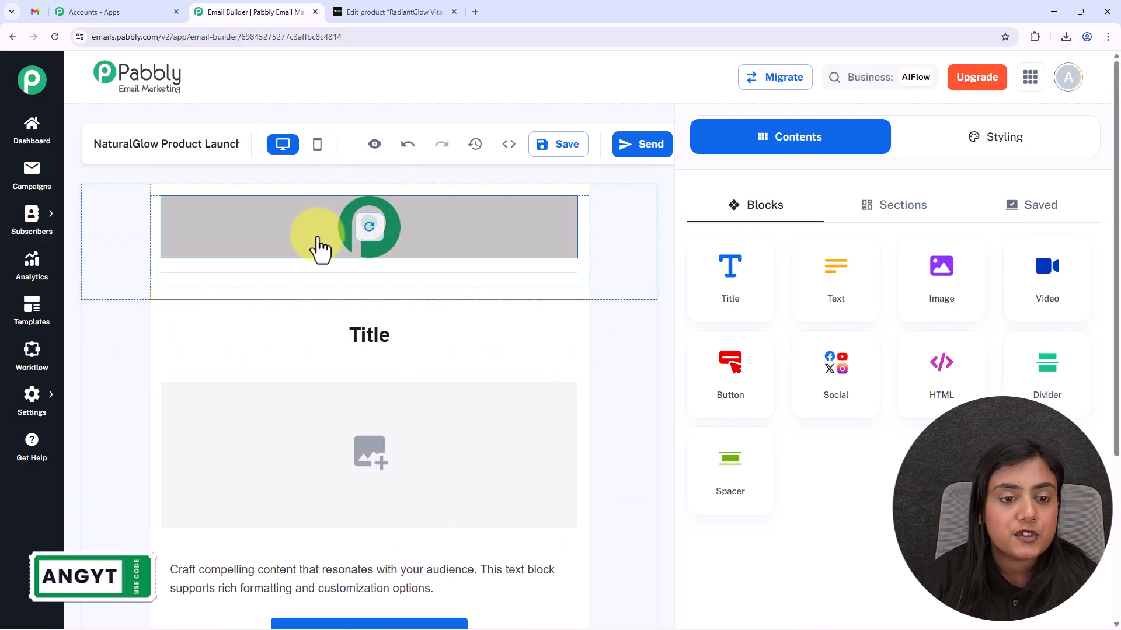
click(369, 230)
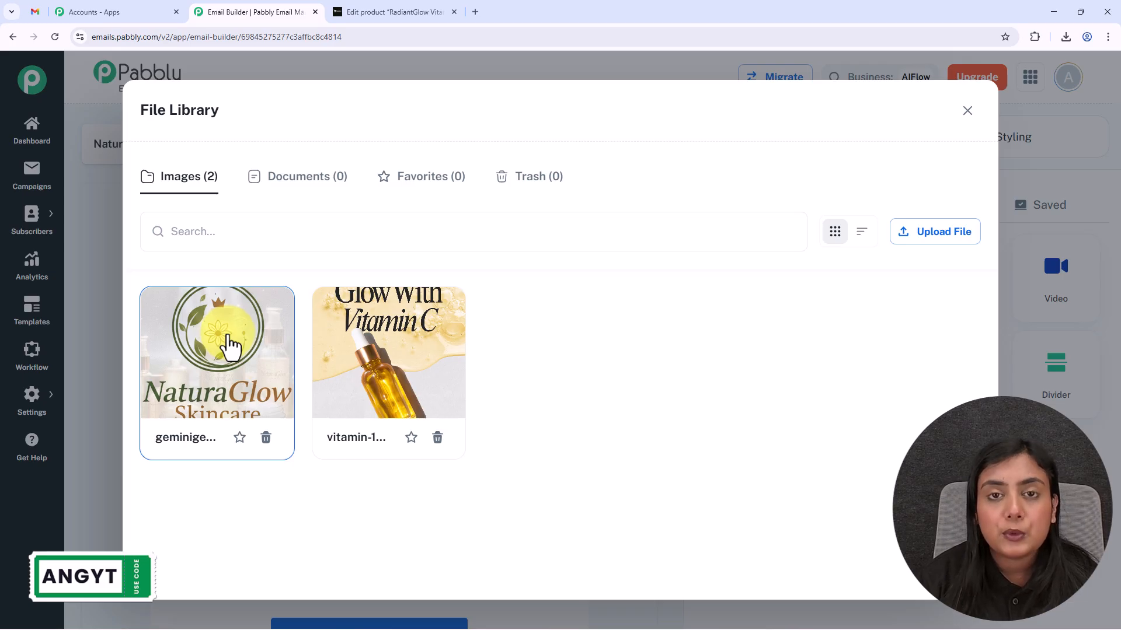
click(933, 232)
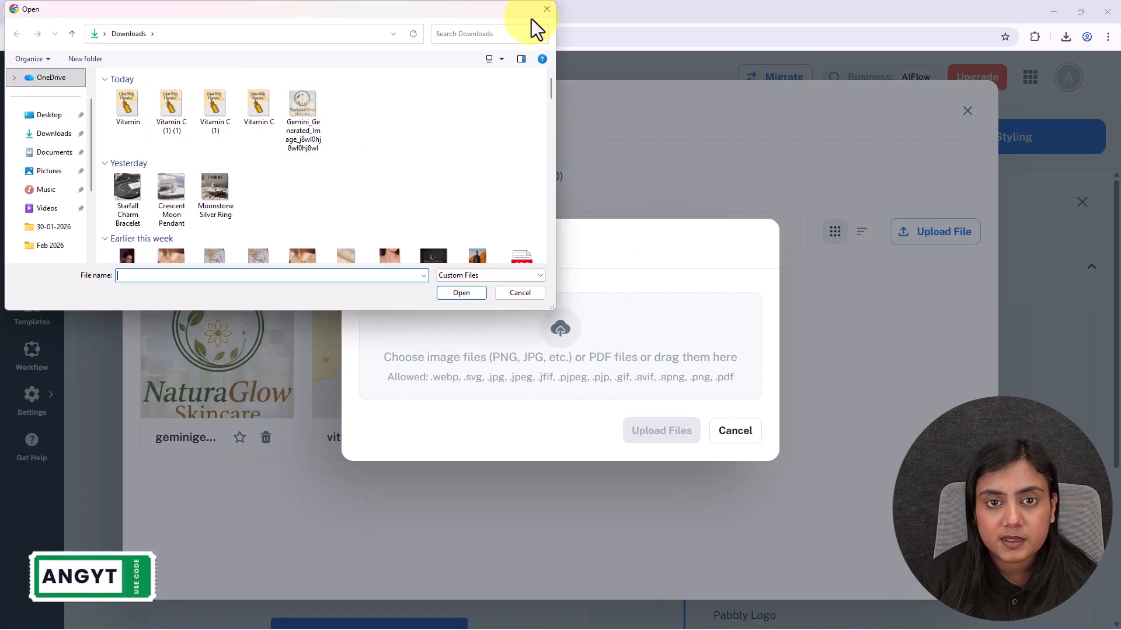
click(546, 9)
click(740, 432)
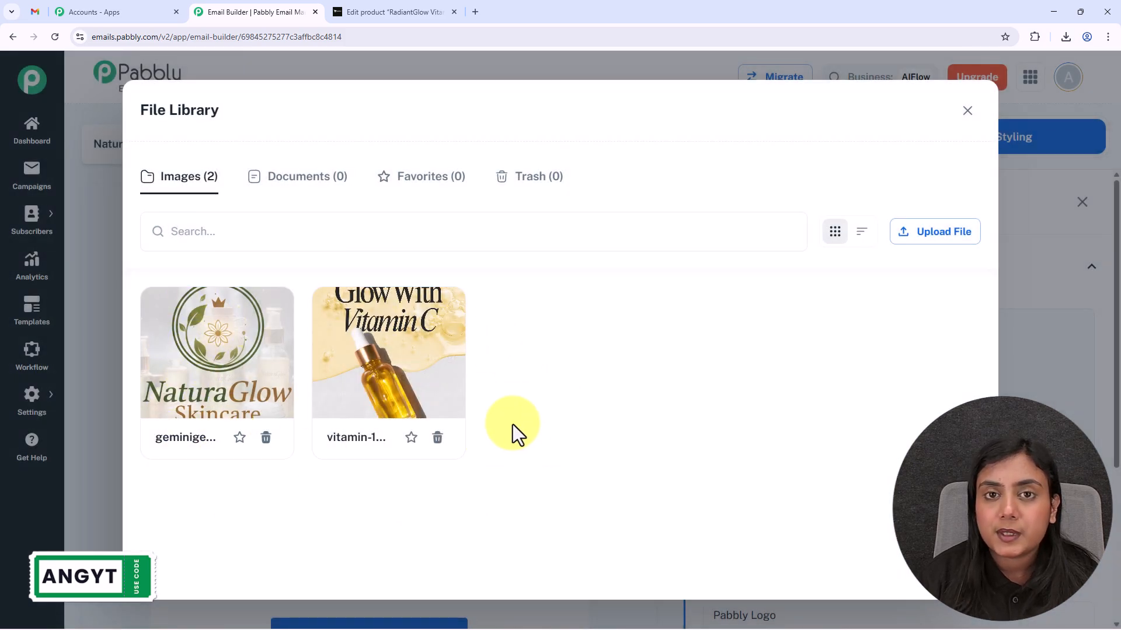
Insert the NaturaGlow Skincare logo from the file library as the header image.
click(212, 375)
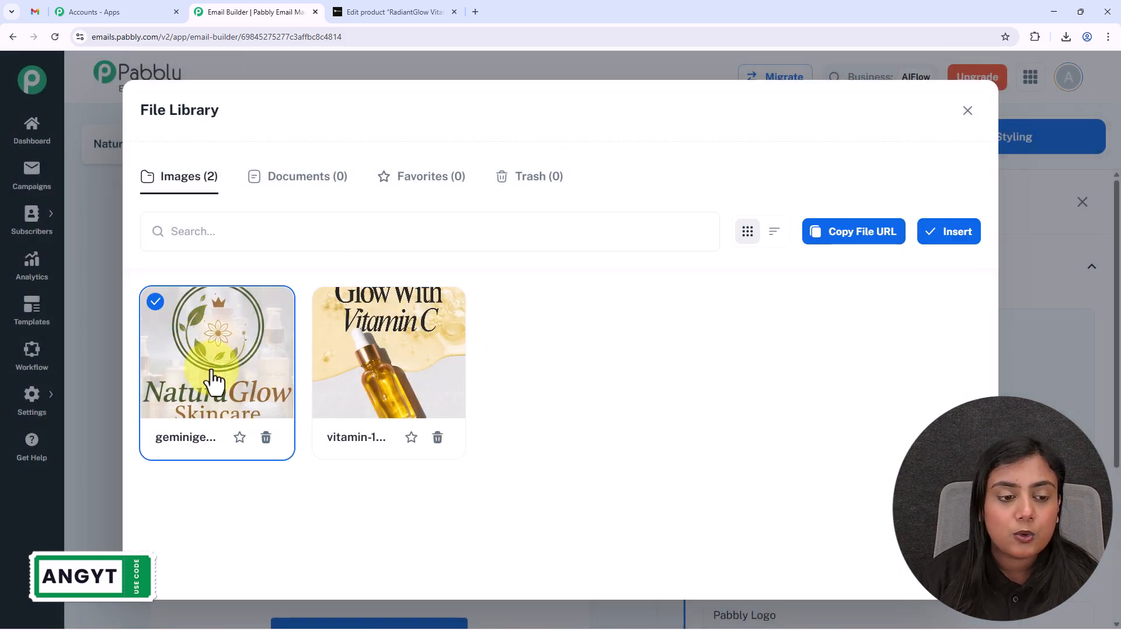
click(943, 233)
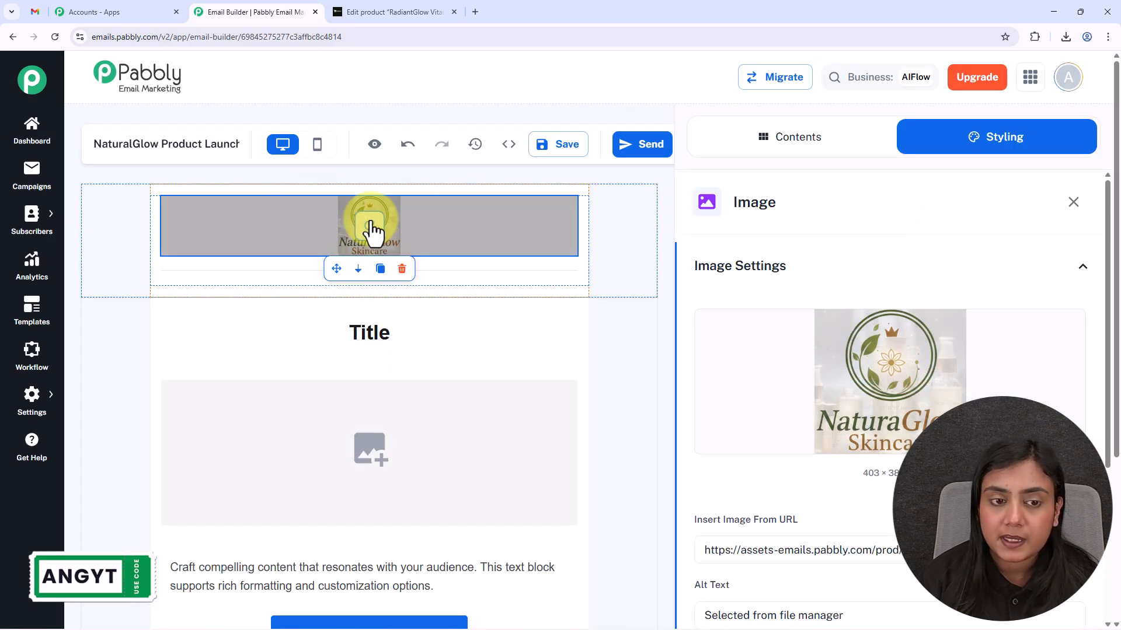
Examine the header logo's image settings and its layout options, including width, rounded corners and block alignment.
scroll(821, 393, down, 4)
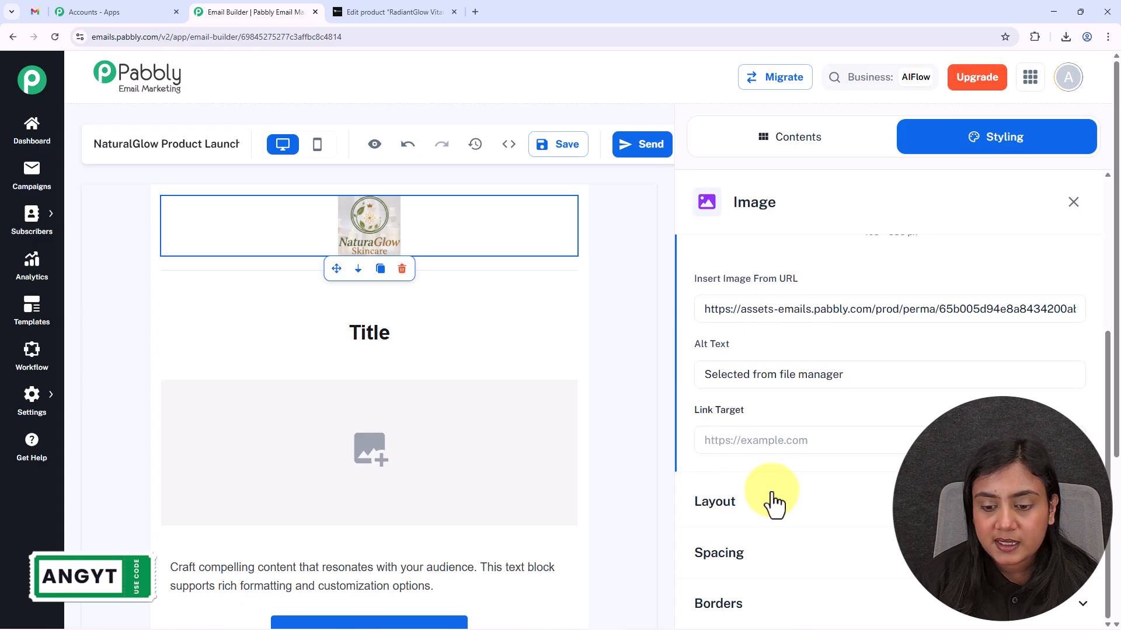
click(792, 505)
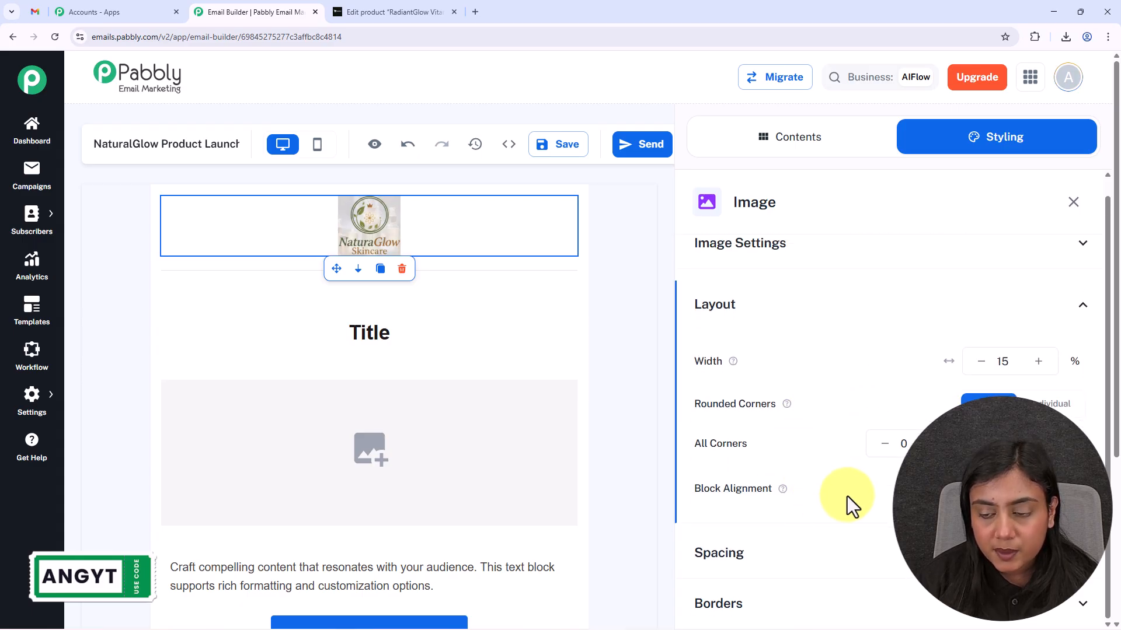
click(1016, 363)
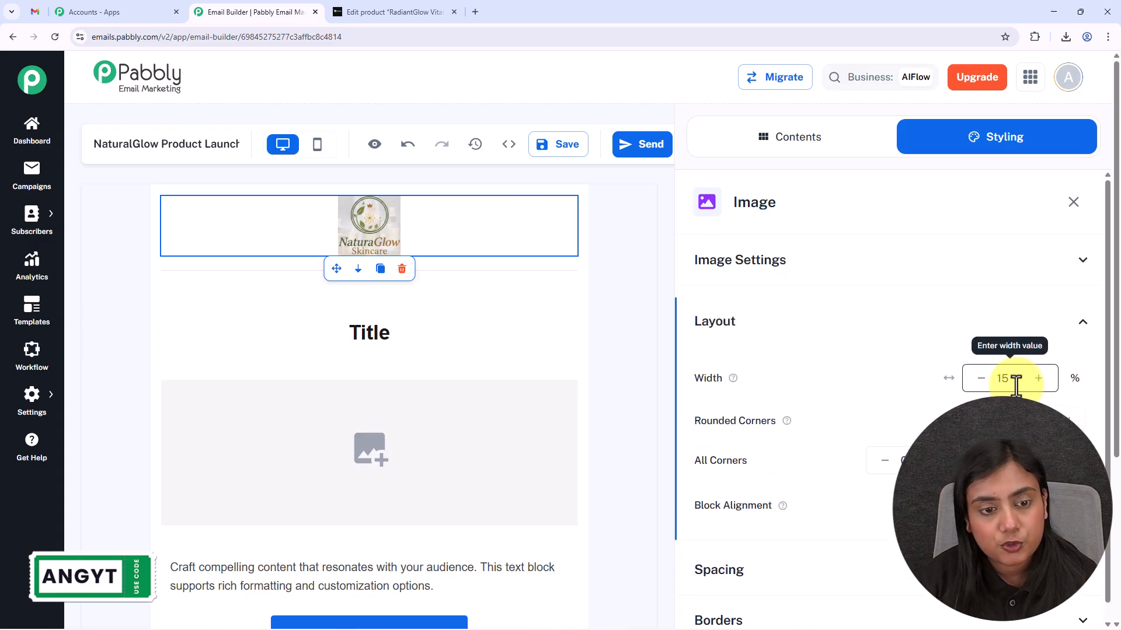
Replace the placeholder title text with "Reveal Your Natural Glow with Vitamin C".
double_click(366, 333)
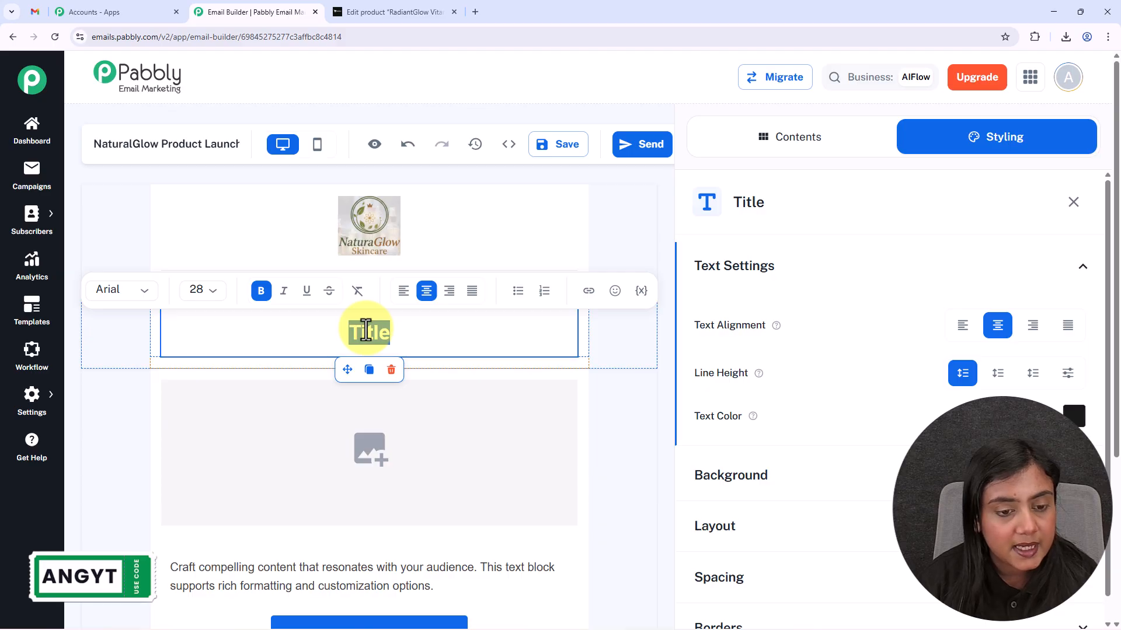
text(Reveal Your Natural Glow with Vitamin C)
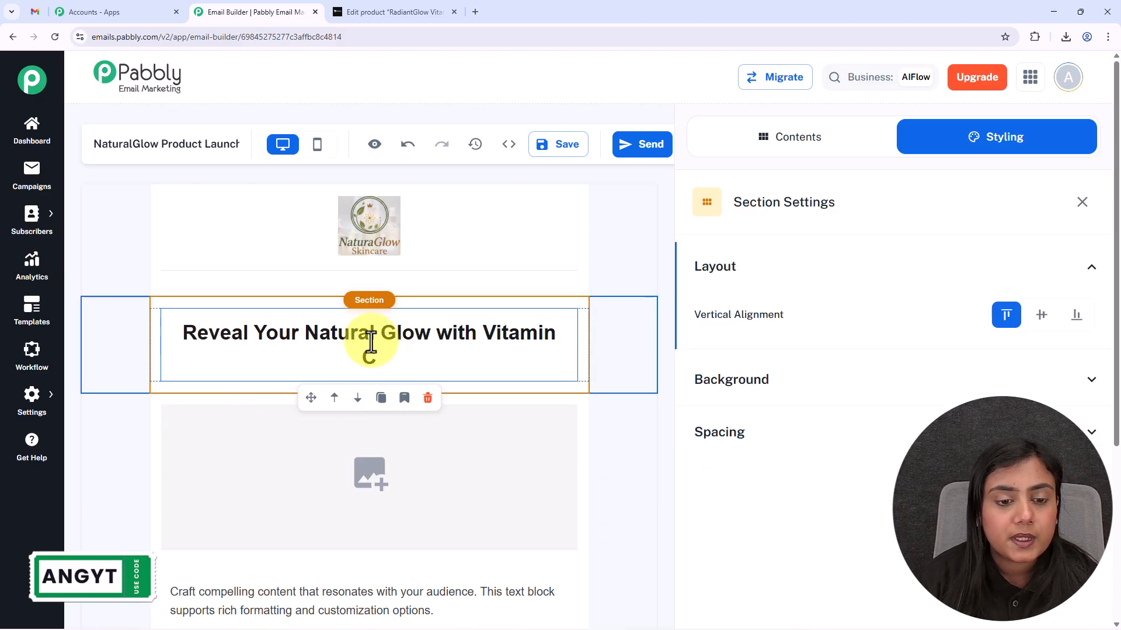
Check the font sizes offered for the title text and set its font to Helvetica.
drag(376, 357, 162, 317)
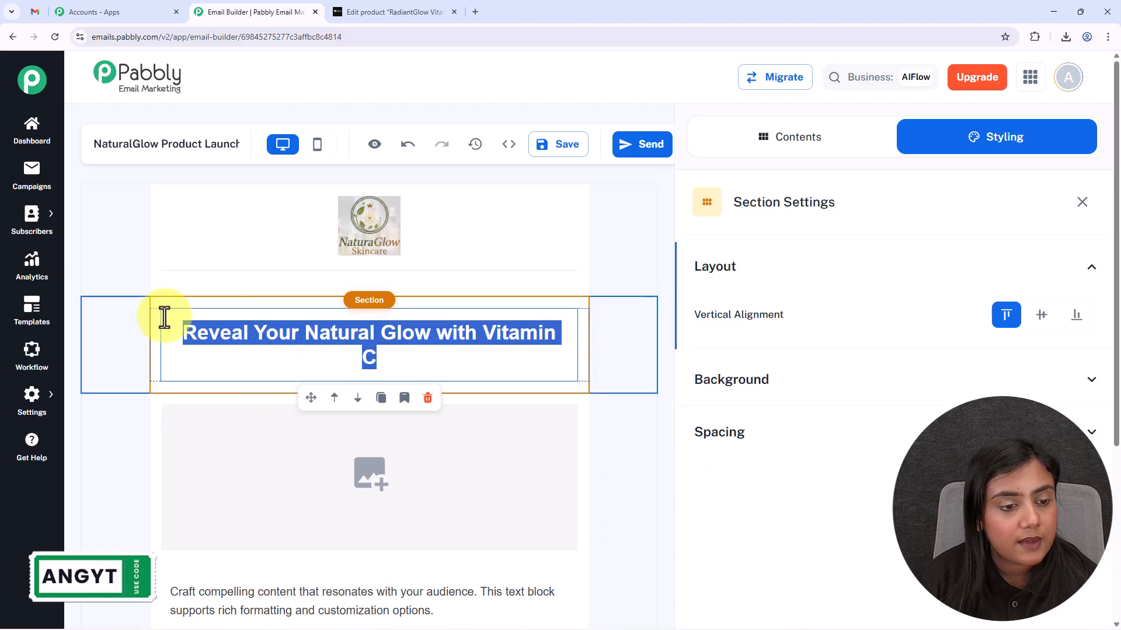
click(197, 295)
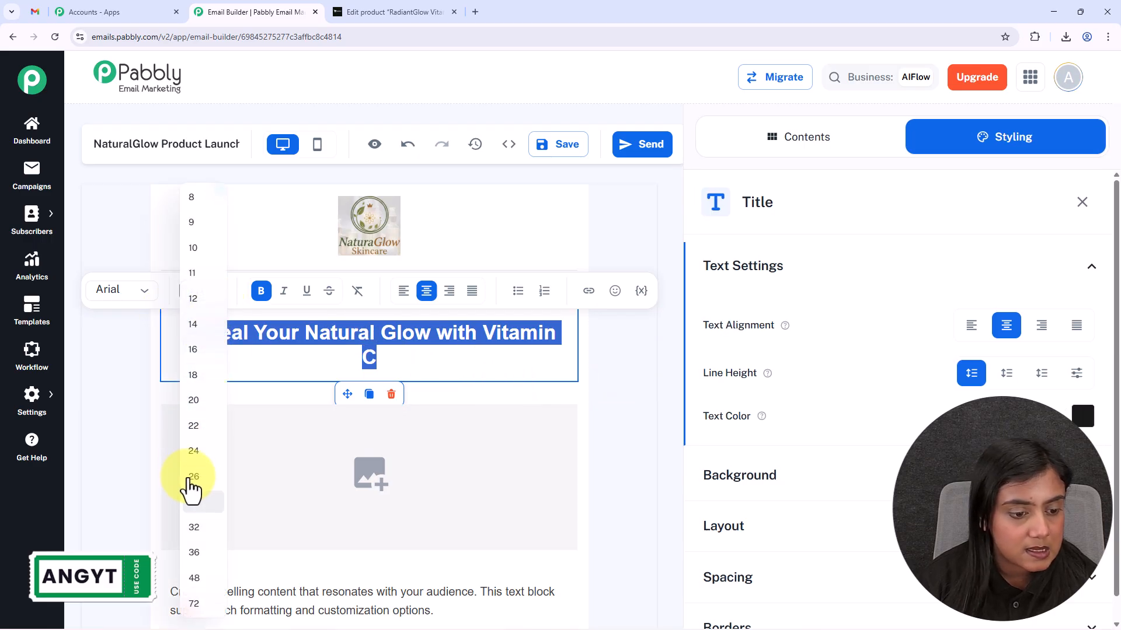
click(120, 292)
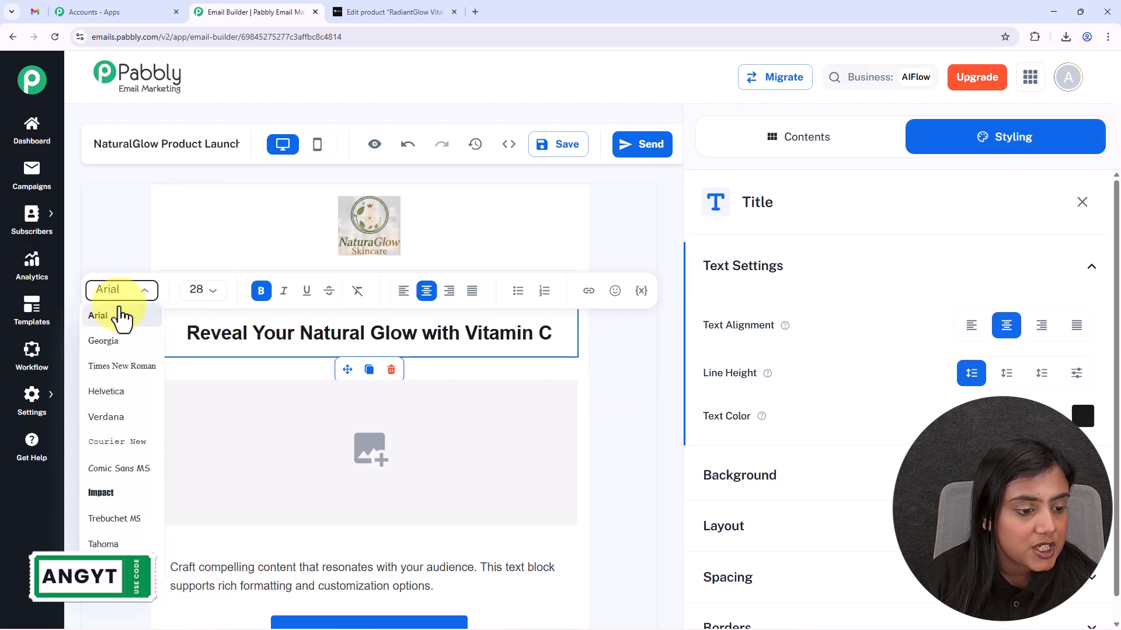
click(120, 394)
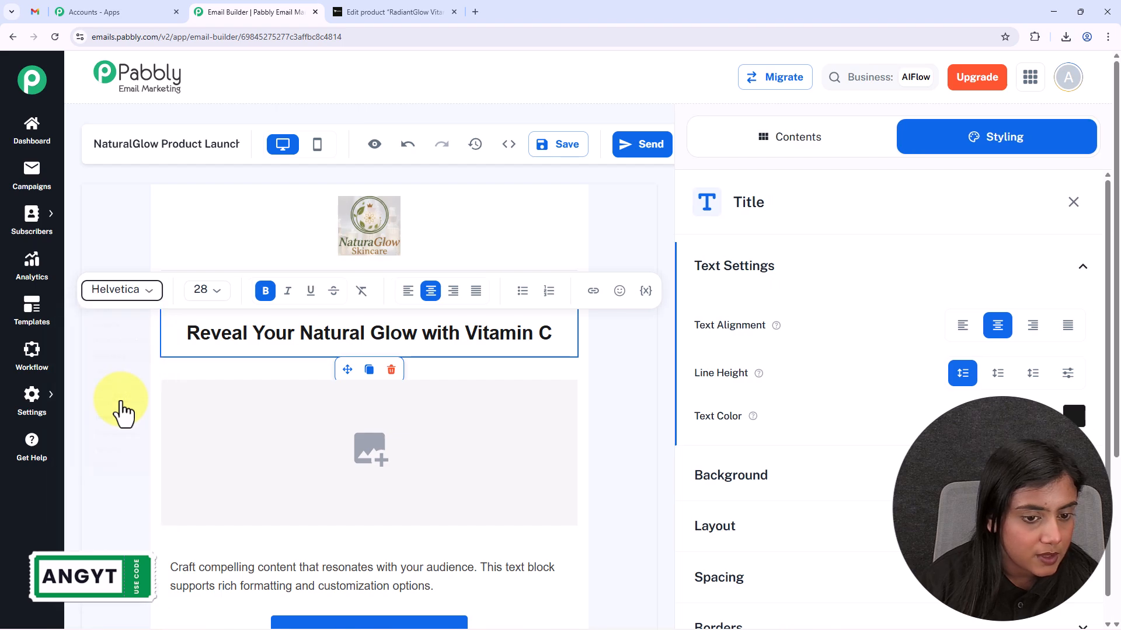
Try the Verdana font on the title and switch it back to Helvetica.
click(140, 295)
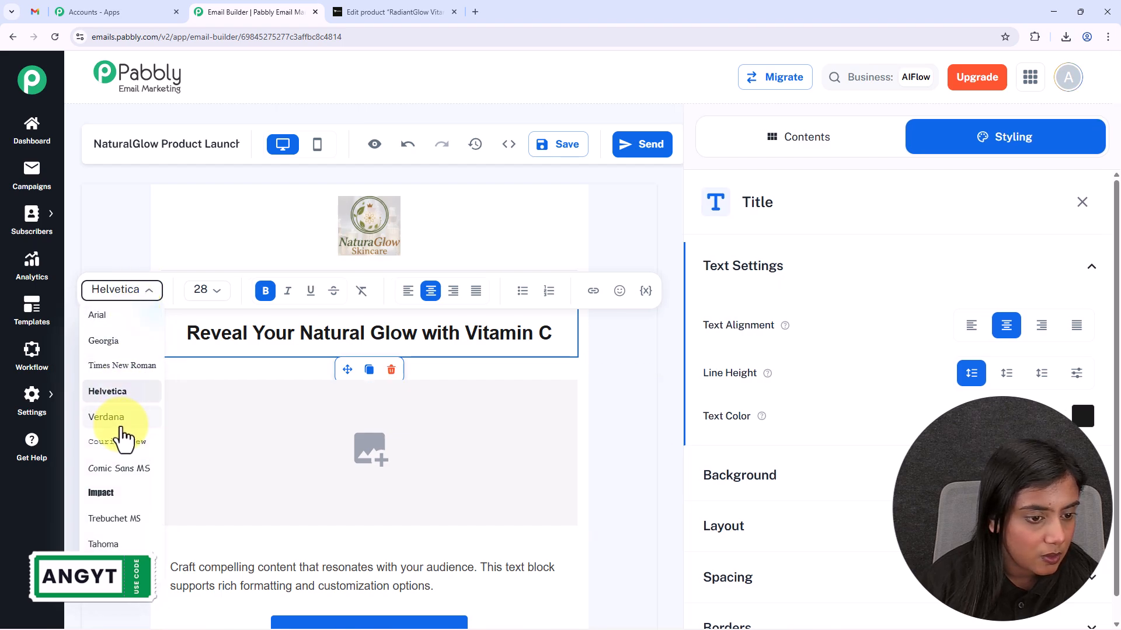
click(120, 420)
click(124, 291)
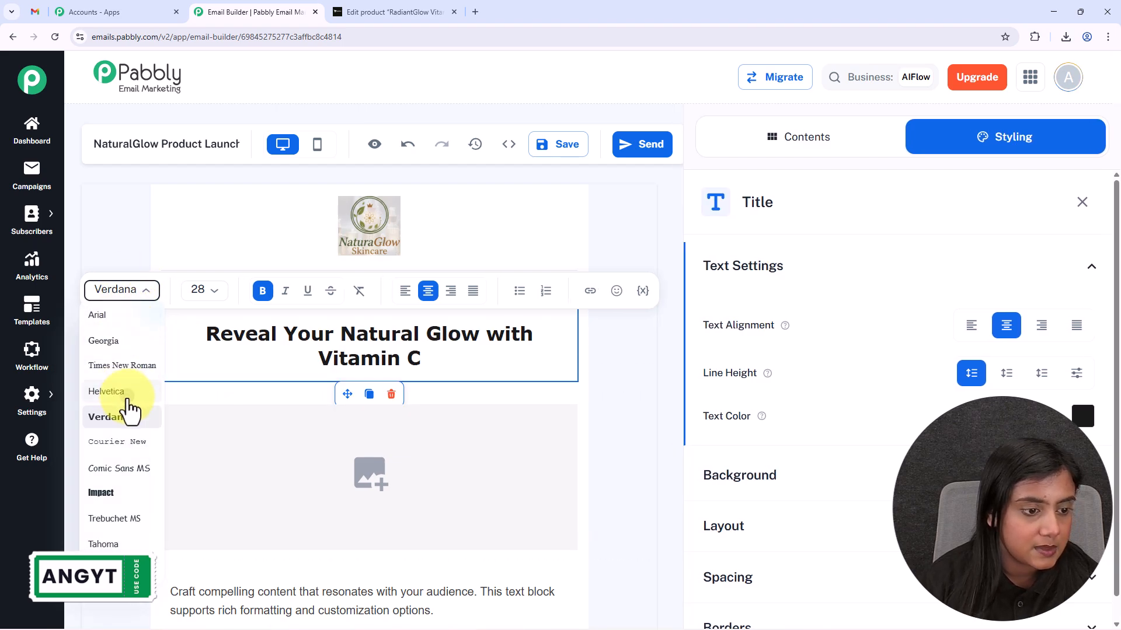
click(128, 388)
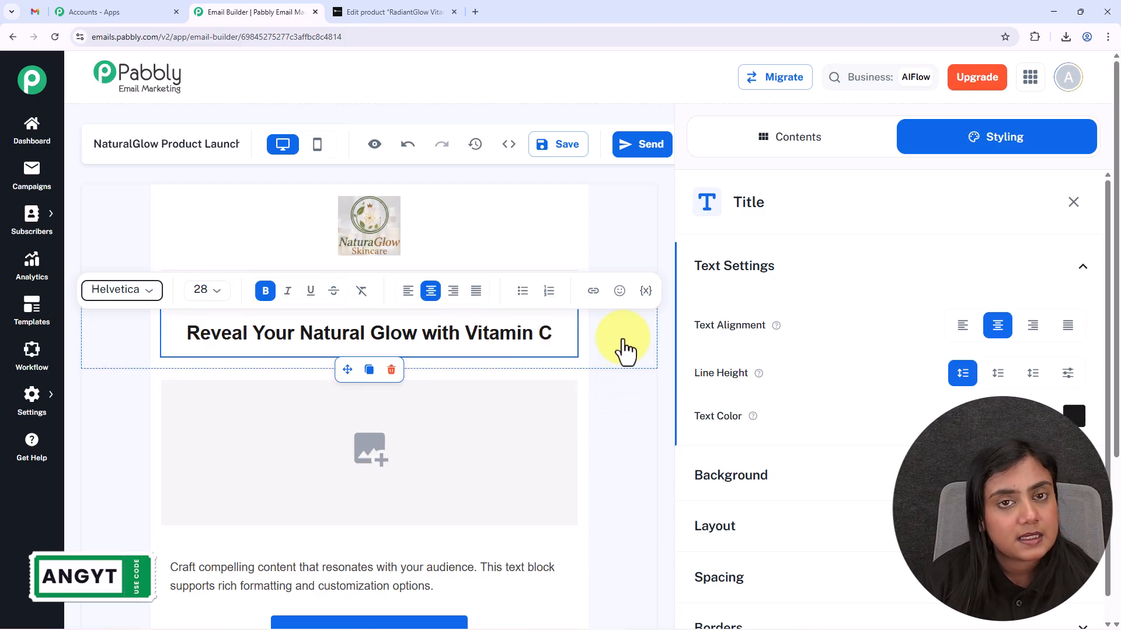
Fill the image placeholder below the title with the "Glow With Vitamin C" product image from the file library.
scroll(617, 243, down, 3)
scroll(618, 242, up, 1)
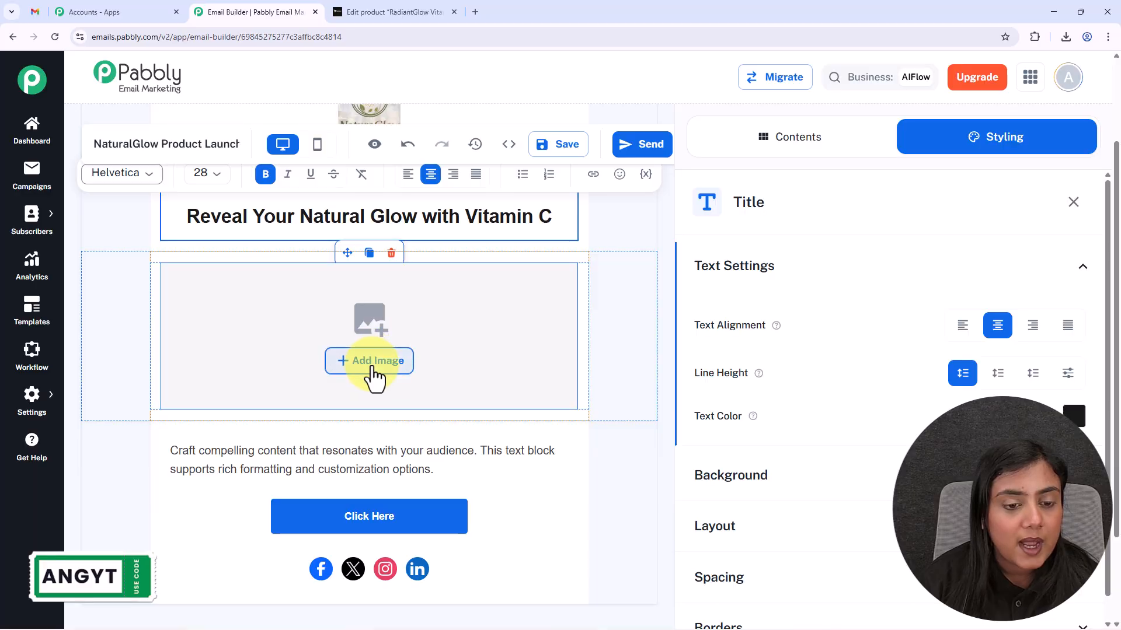
click(370, 360)
click(372, 378)
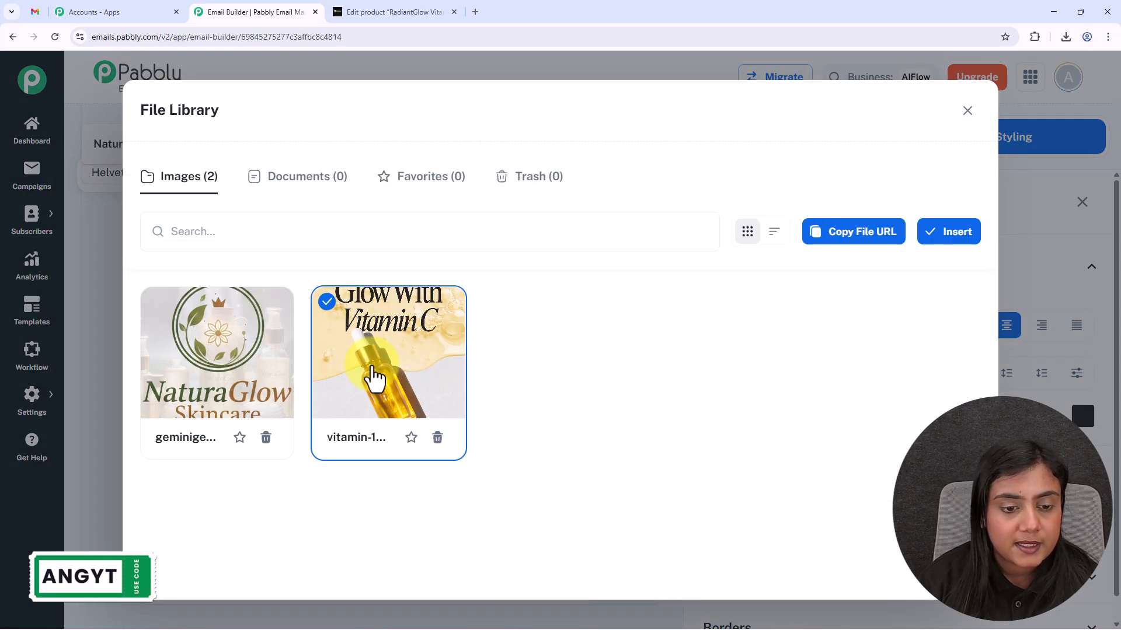
click(949, 236)
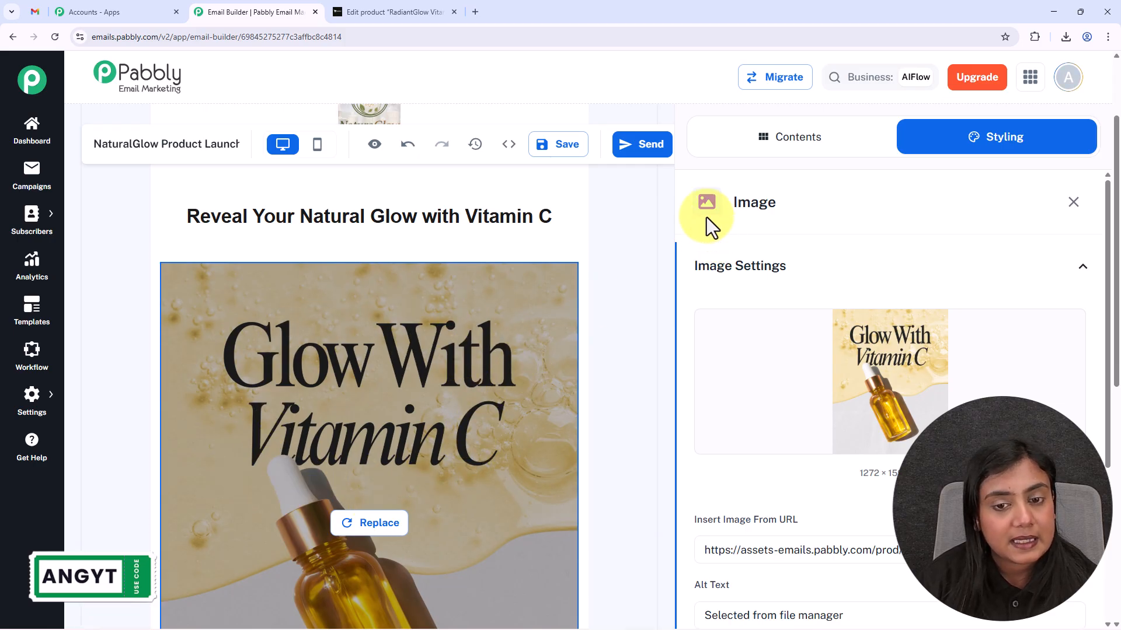
Replace the placeholder body text with the three-paragraph Vitamin C Serum description beginning "Healthy, radiant skin starts with the right care.".
scroll(607, 295, down, 5)
scroll(608, 295, down, 3)
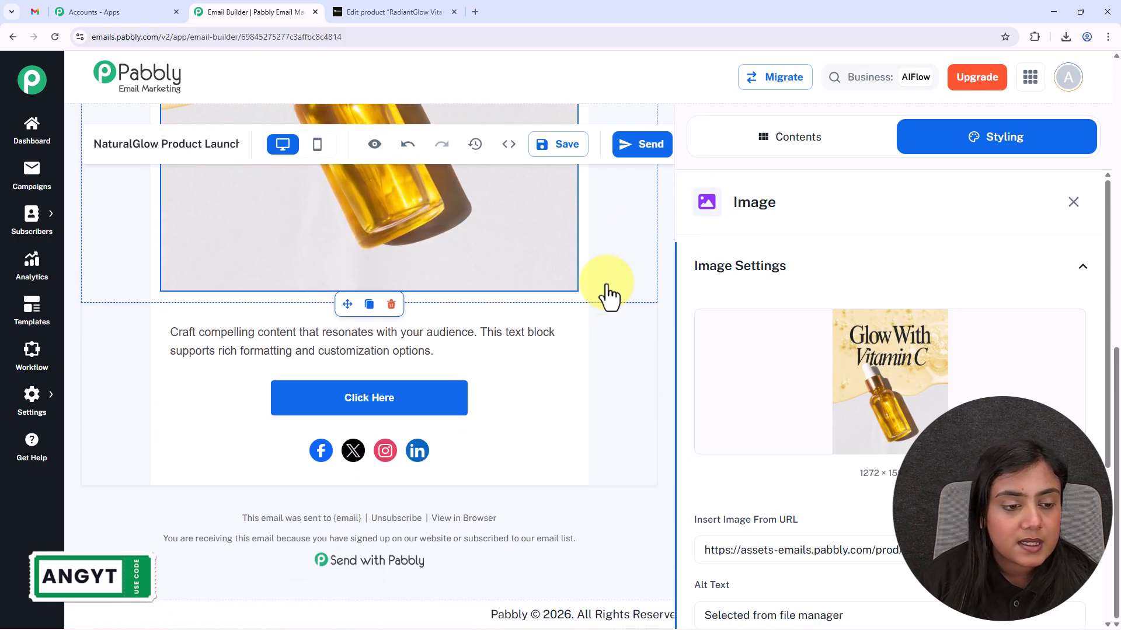
triple_click(363, 351)
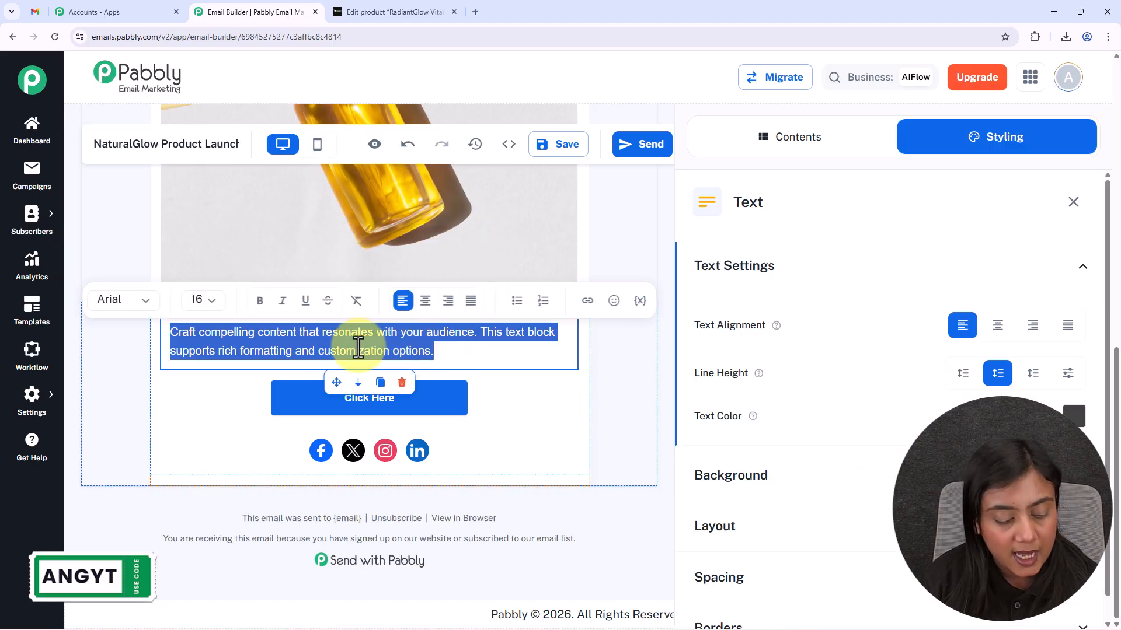
text(Healthy, radiant skin starts with the right care. Our Vitamin C Serum is designed to help brighten dull skin, improve texture, and support a naturally glowing complexion using gentle, skin-loving ingredients. Formulated with powerful antioxidants and natural extracts, this lightweight serum helps reduce the appearance of dark spots, promotes an even skin tone, and supports smoother, healthier-looking skin without harsh chemicals. Perfect for daily use, it absorbs quickly and works beautifully with your existing skincare routine, giving your skin the nourishment it deserves.)
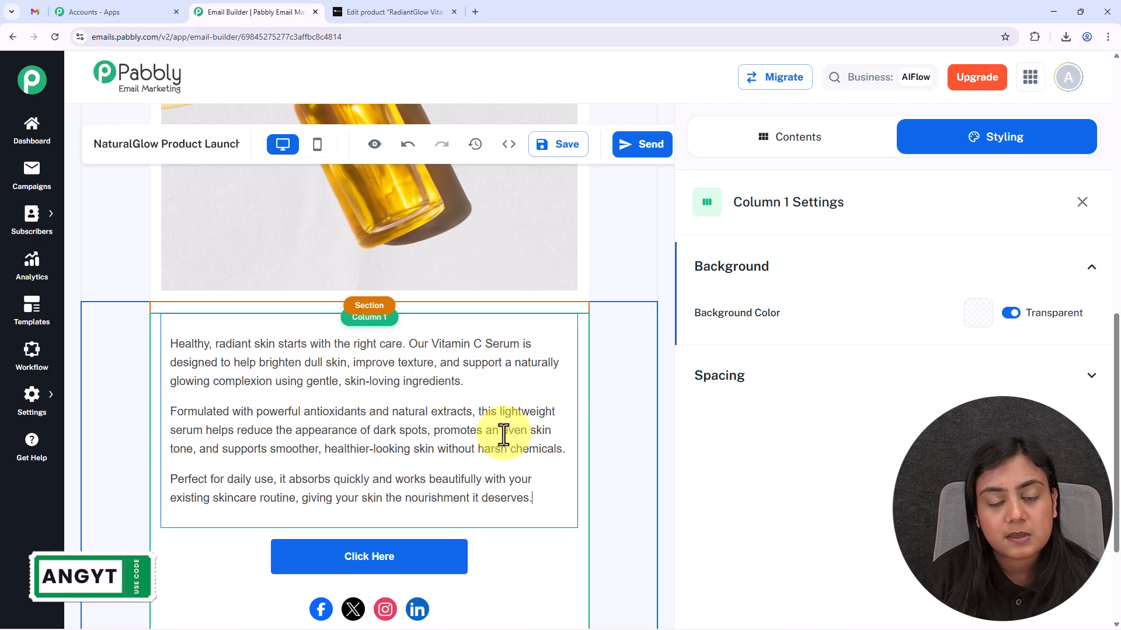
Change the label of the button below the body text to "Shop Vitamin C Serum".
scroll(503, 435, down, 3)
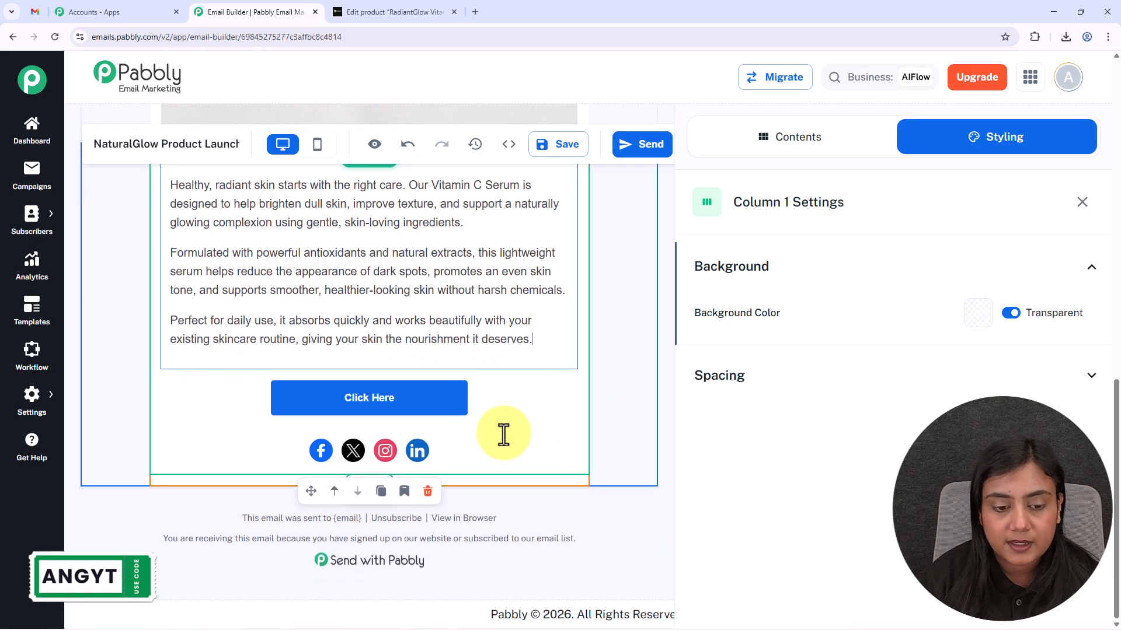
click(413, 409)
drag(757, 322, 673, 322)
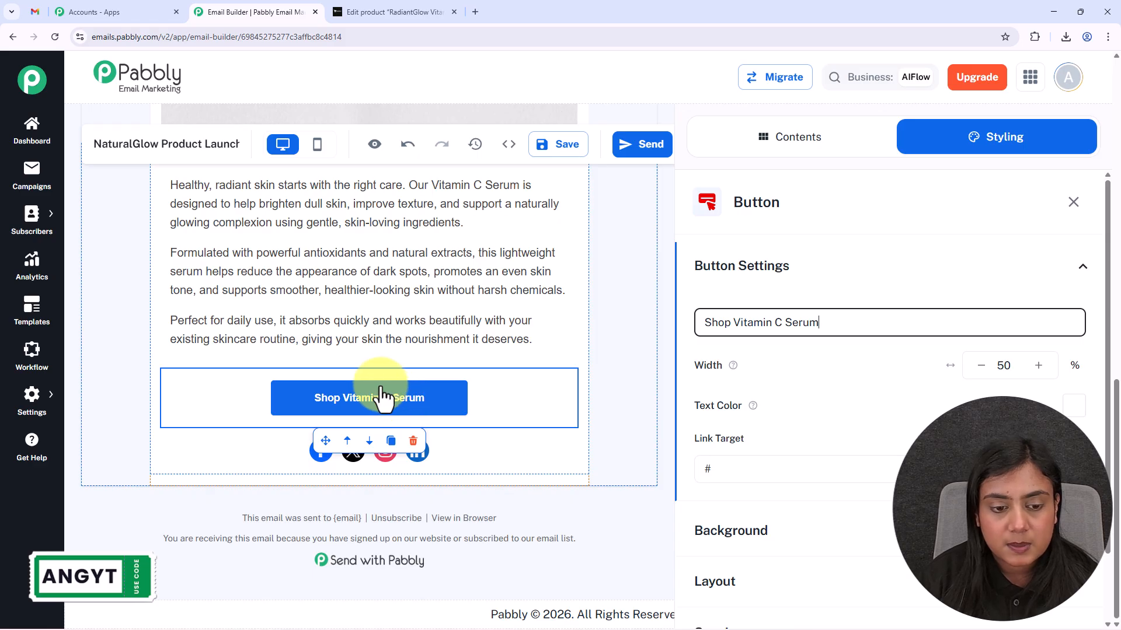
Copy the RadiantGlow Vitamin C Serum permalink from the WordPress product page and set it as the button's link target.
click(758, 465)
double_click(756, 461)
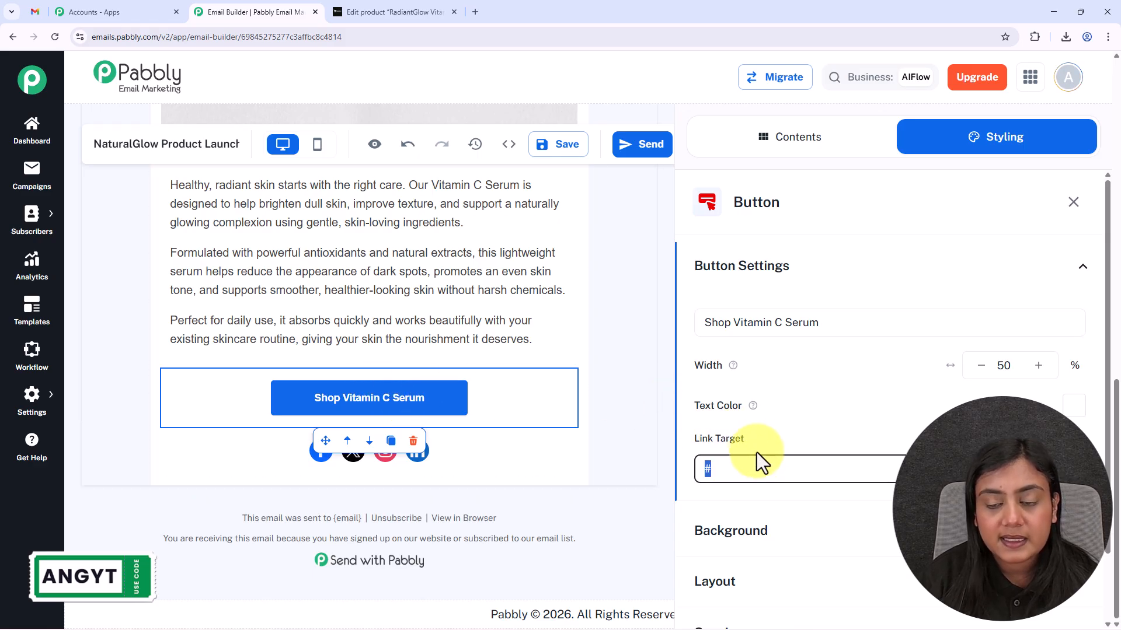
click(358, 10)
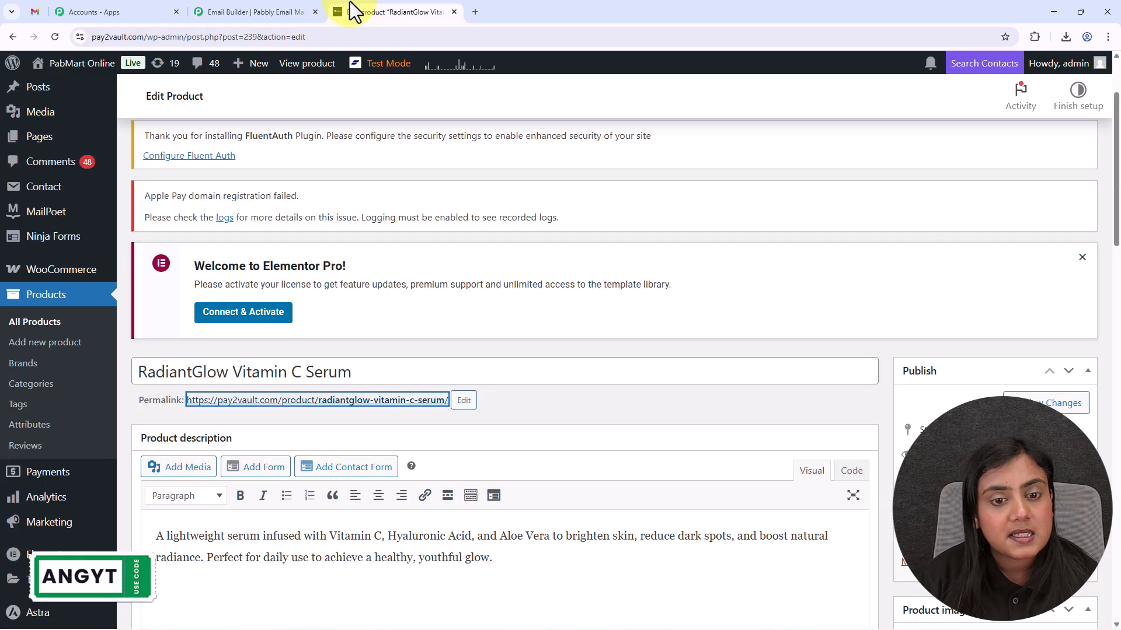
right_click(405, 400)
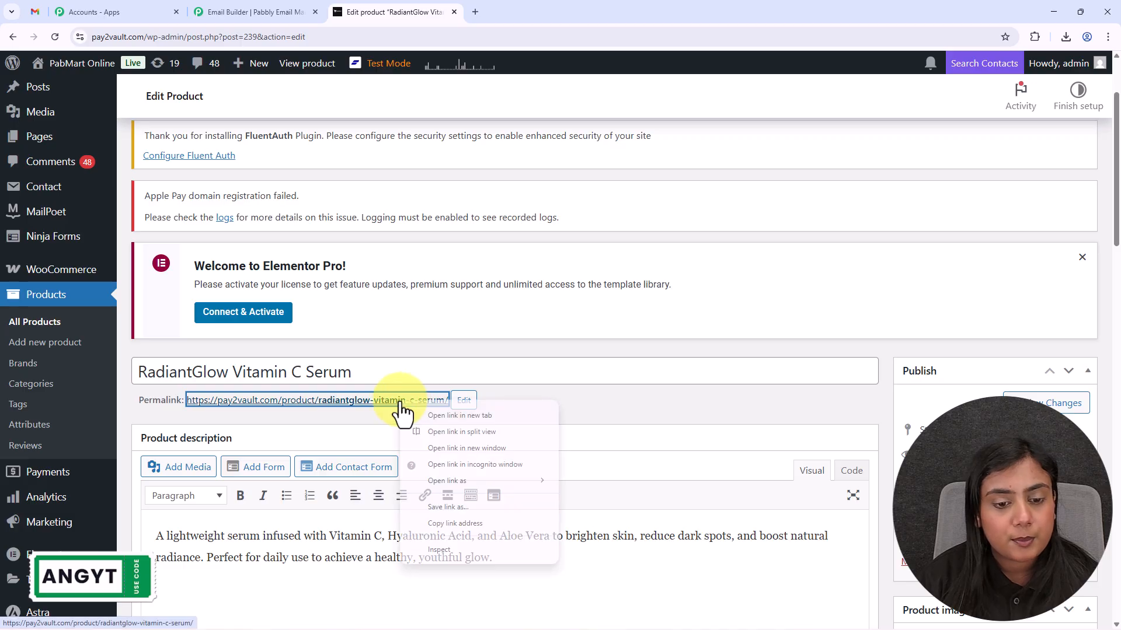
click(472, 523)
click(257, 12)
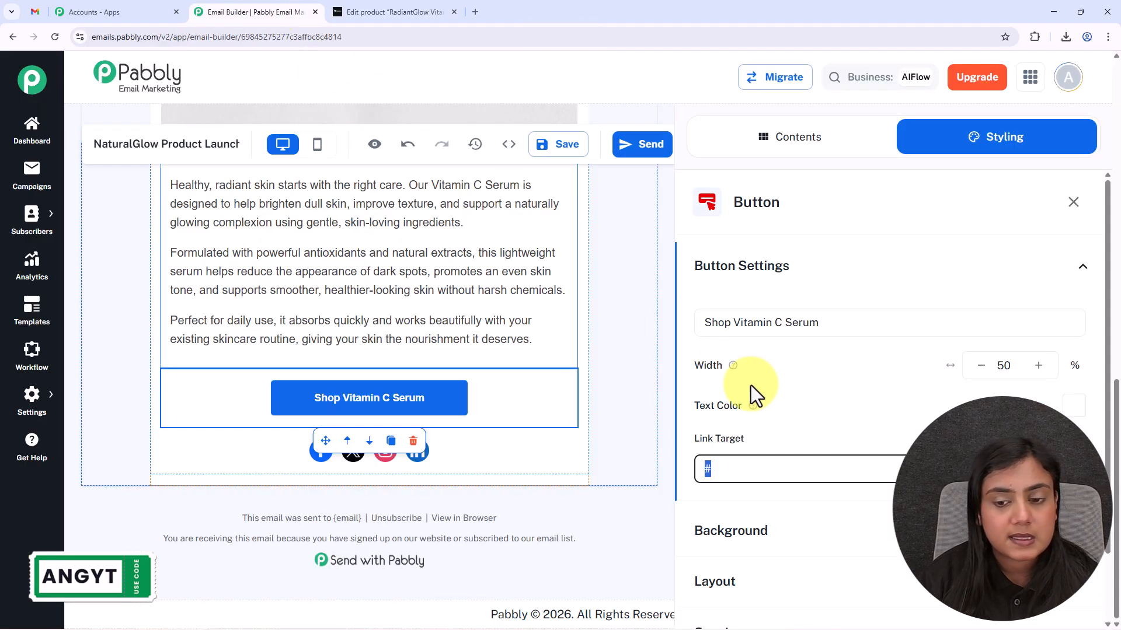
key(ctrl+v)
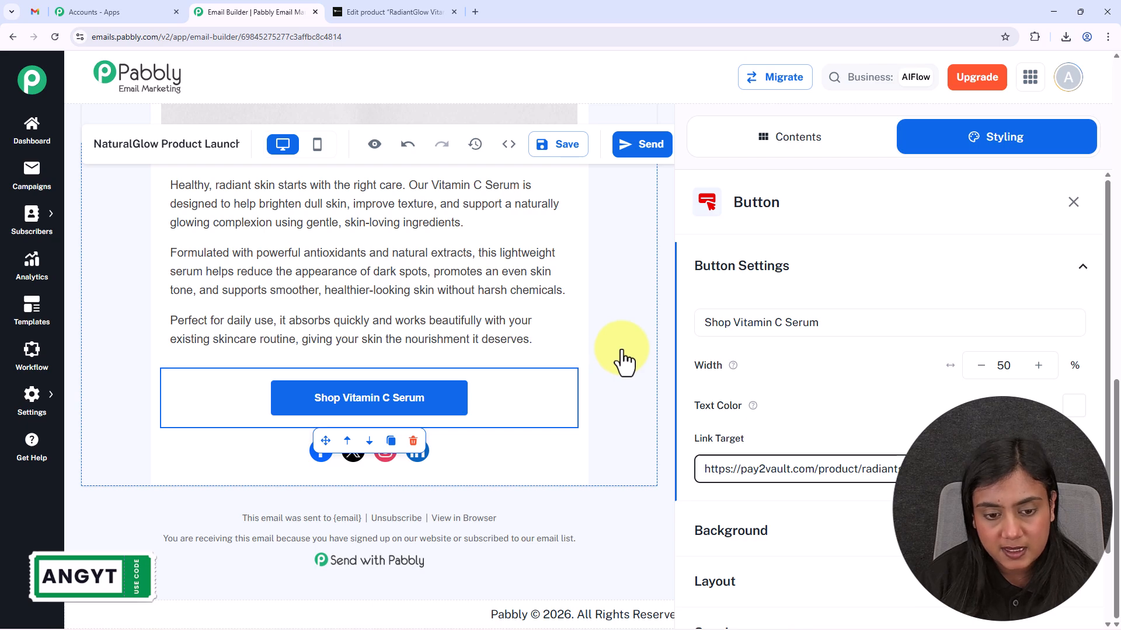
click(671, 445)
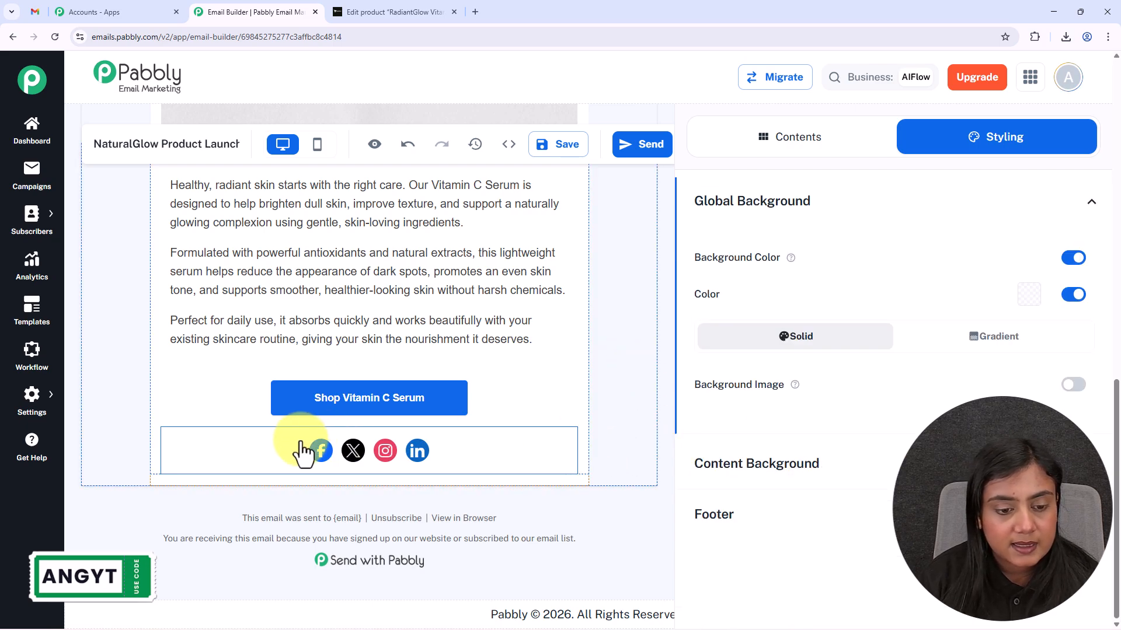
click(475, 456)
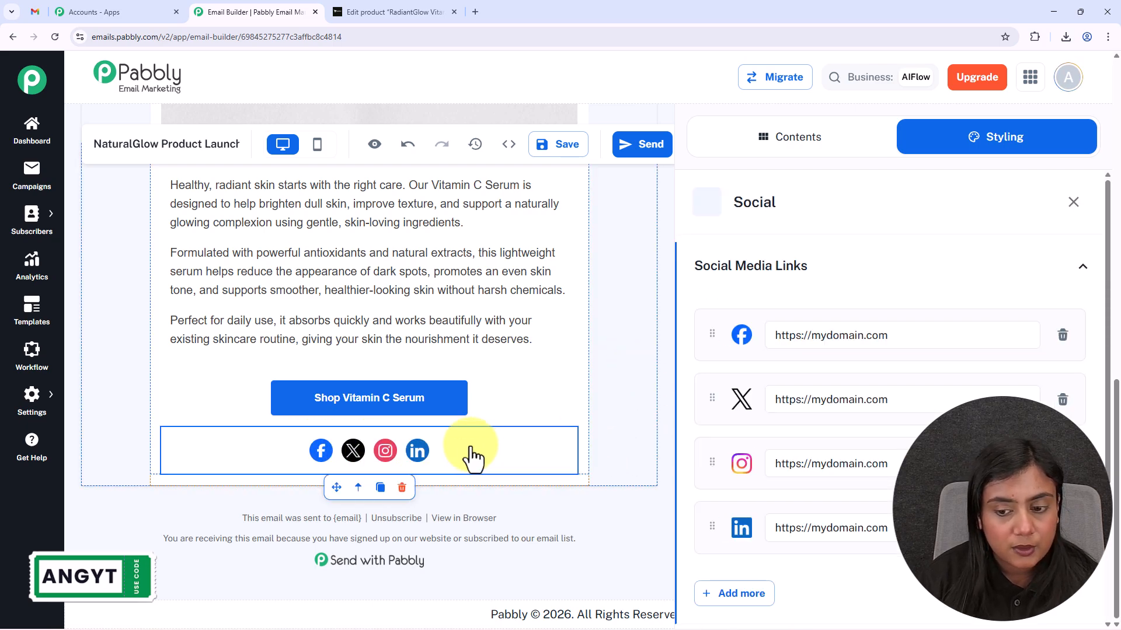
drag(903, 338, 778, 340)
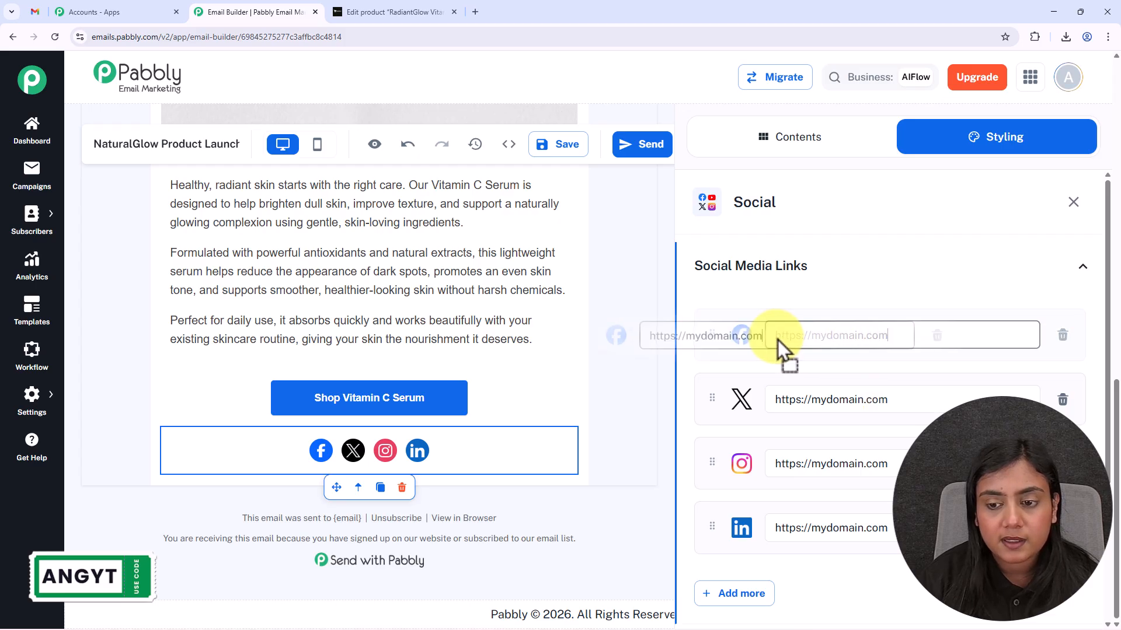
triple_click(908, 340)
click(908, 340)
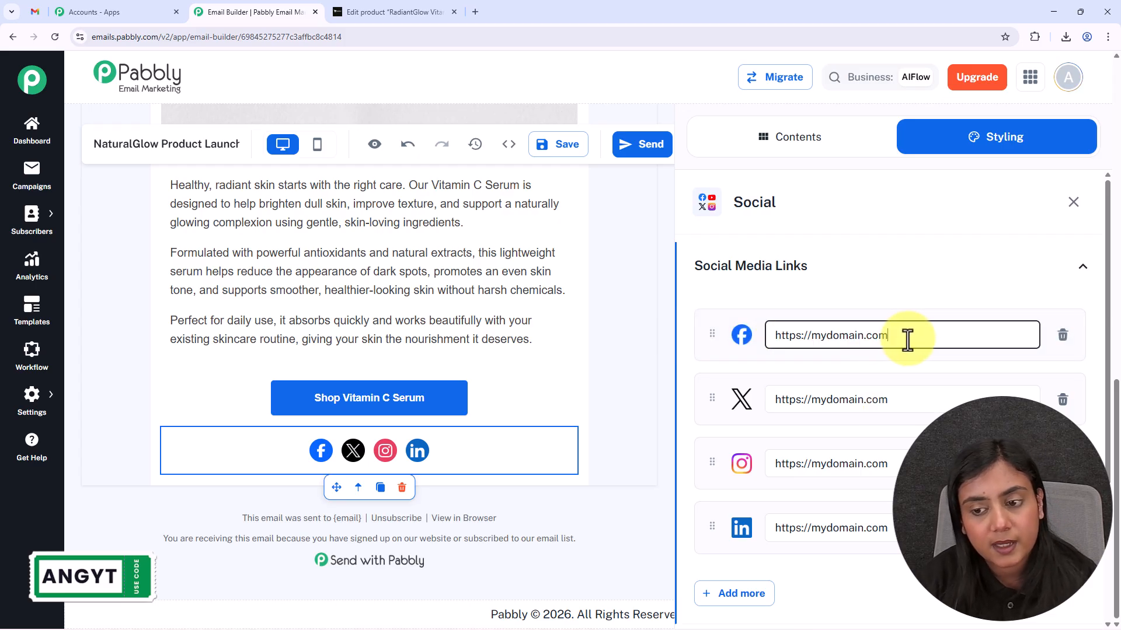
triple_click(908, 340)
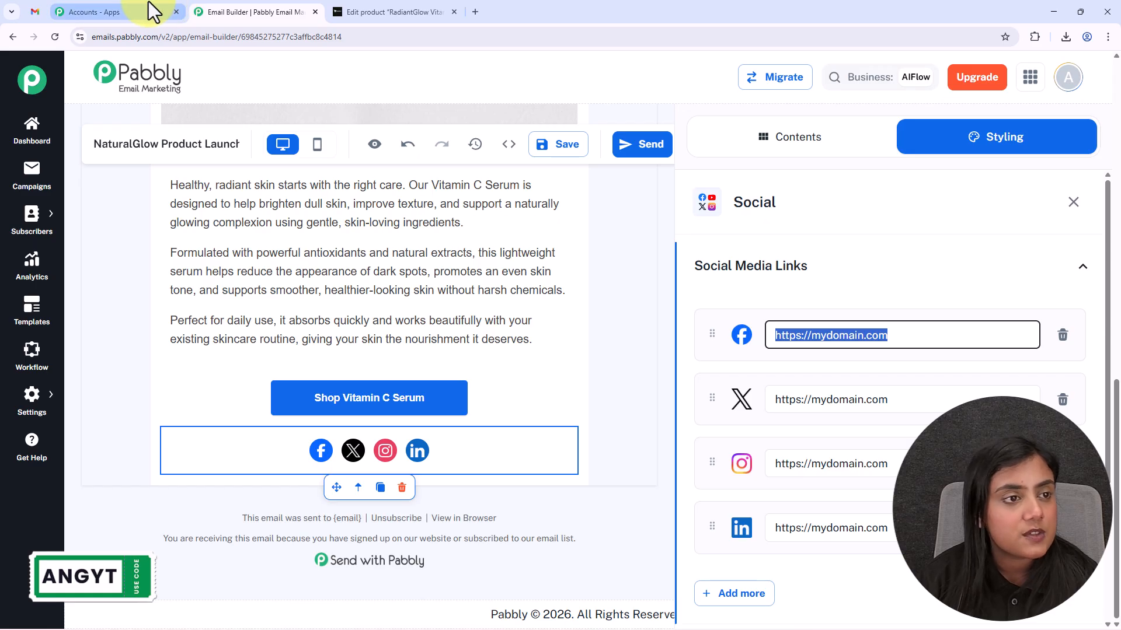
click(93, 9)
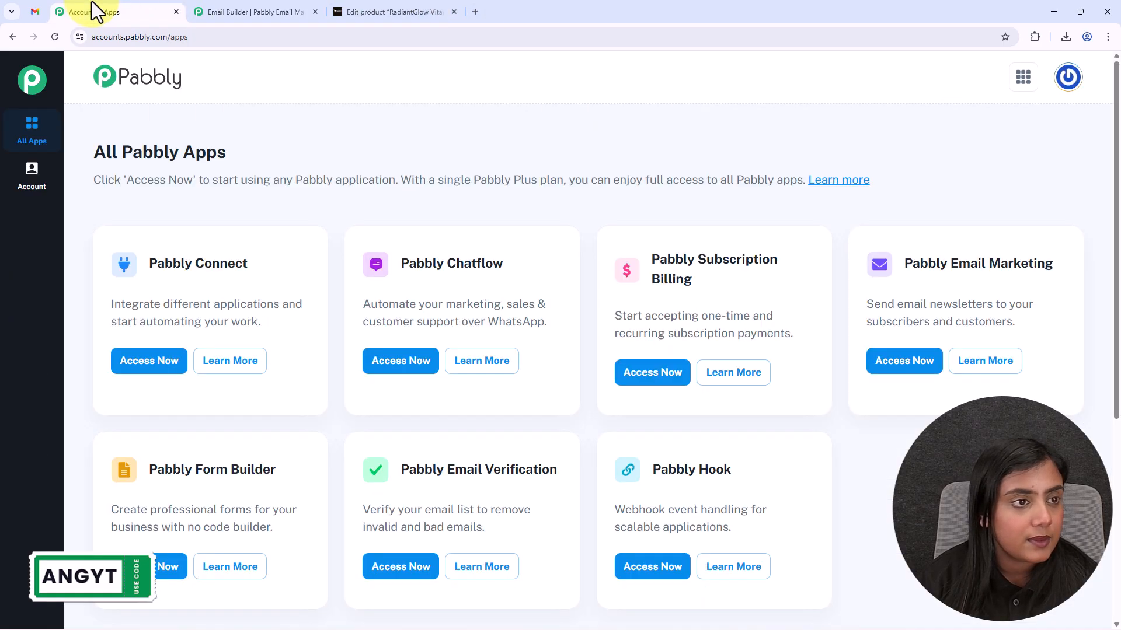
click(14, 44)
click(263, 38)
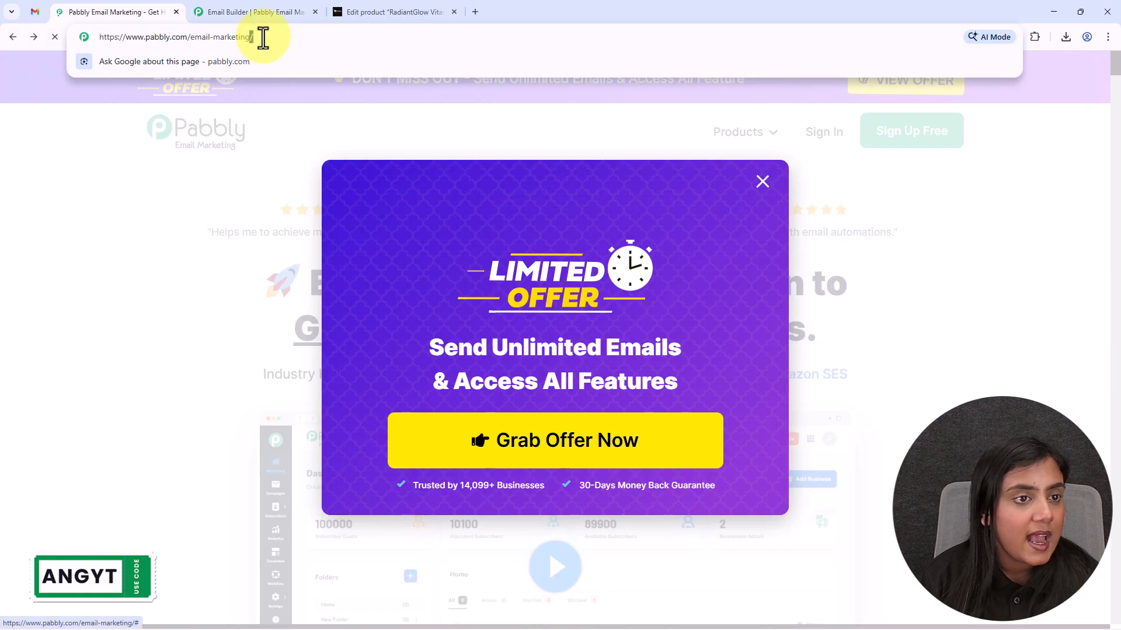
click(268, 8)
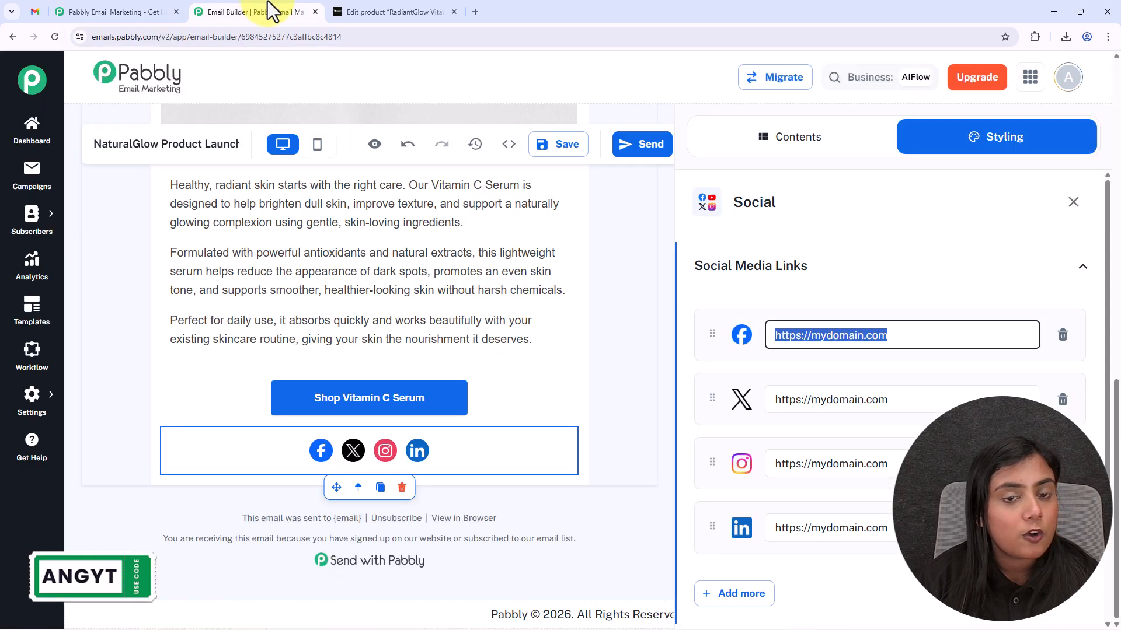
key(ctrl+v)
triple_click(918, 402)
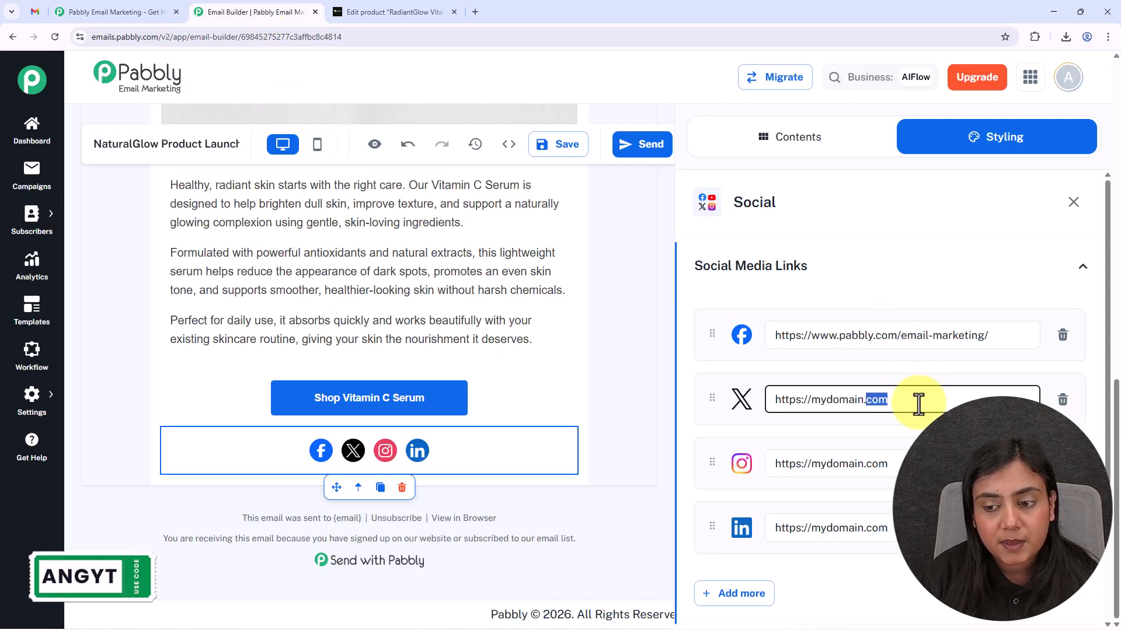
key(ctrl+v)
triple_click(918, 465)
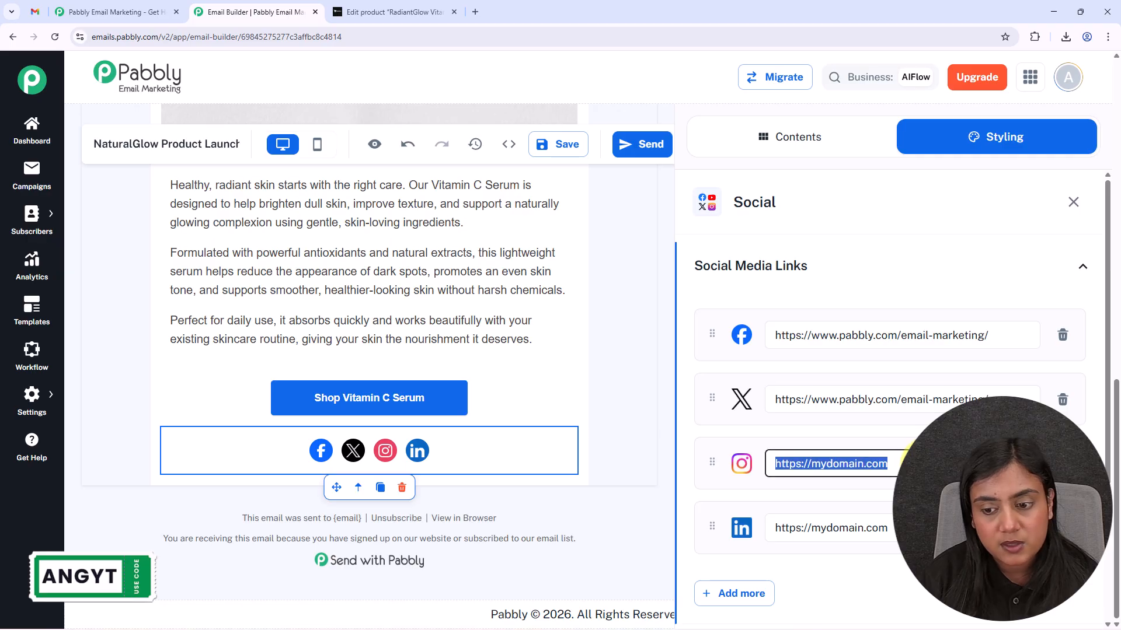
key(ctrl+v)
triple_click(918, 529)
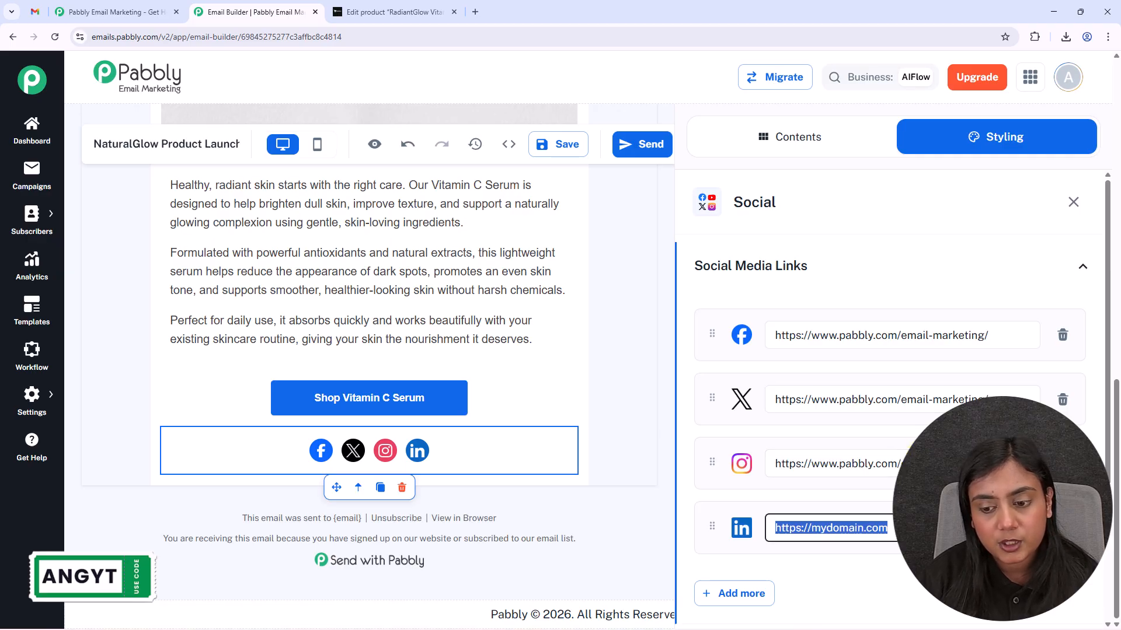
key(ctrl+v)
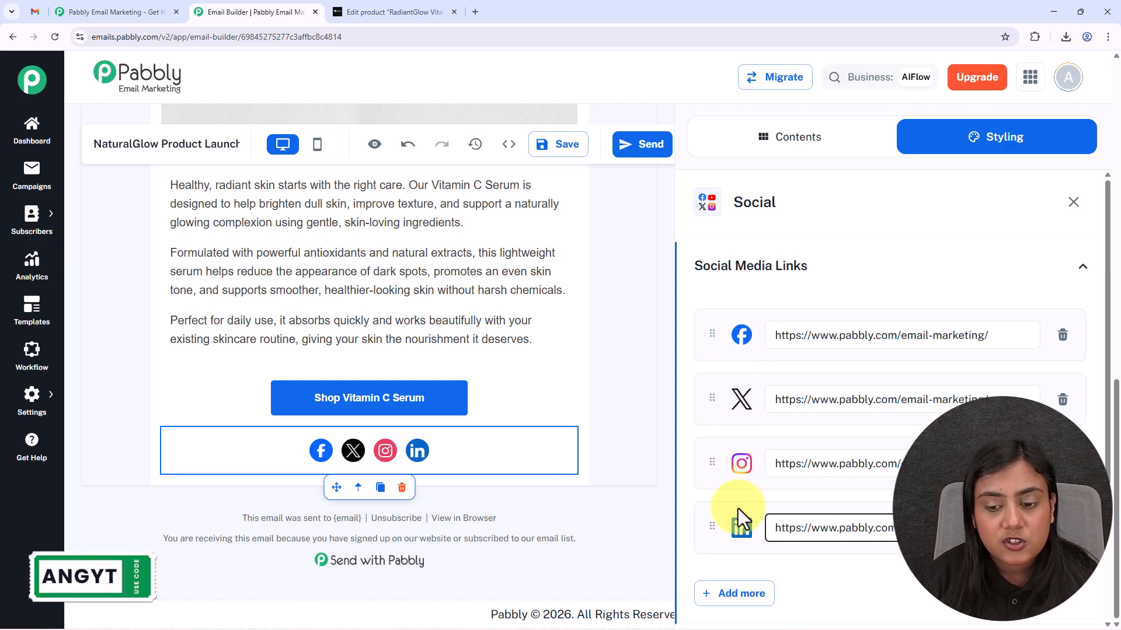
click(1062, 401)
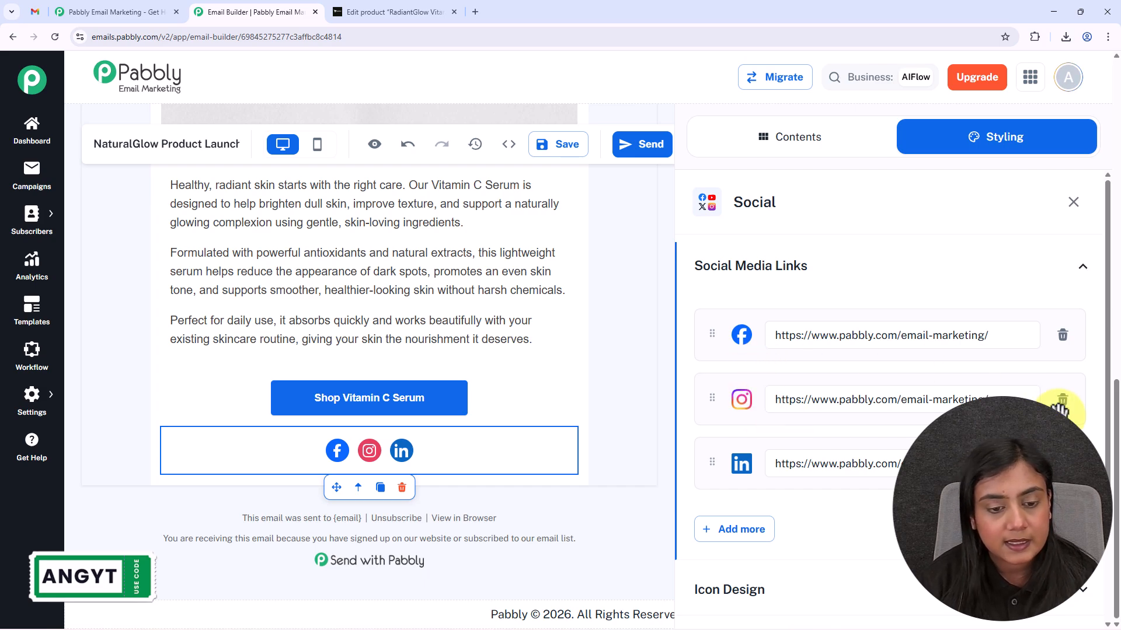
Check the finished email design from its header and proceed to the campaign's sending setup.
scroll(600, 496, up, 4)
scroll(600, 496, up, 5)
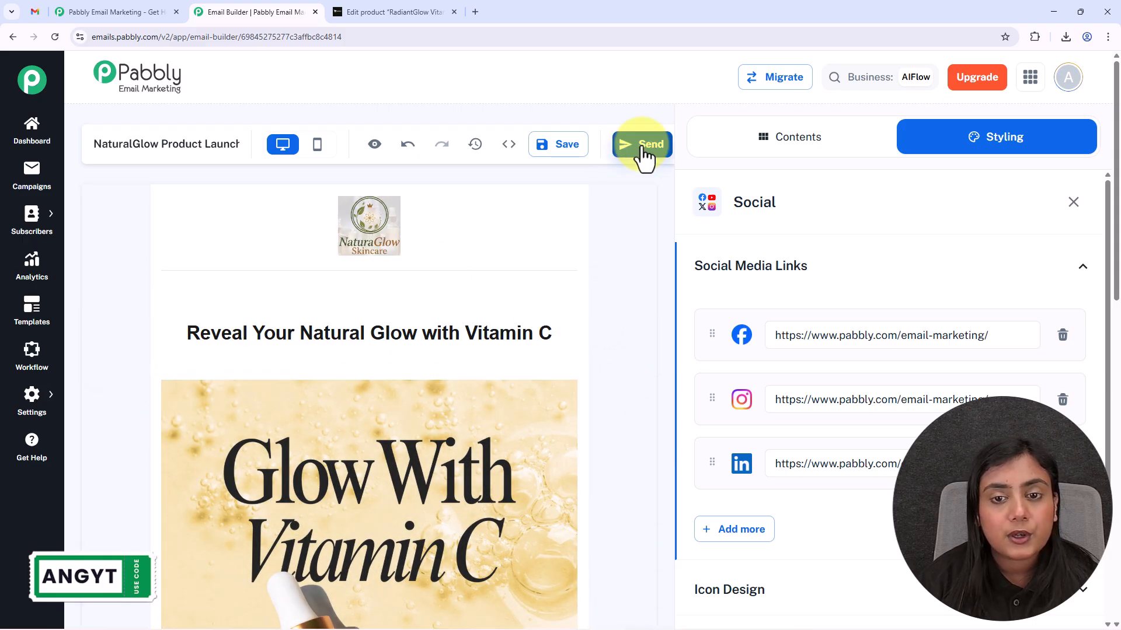
click(644, 155)
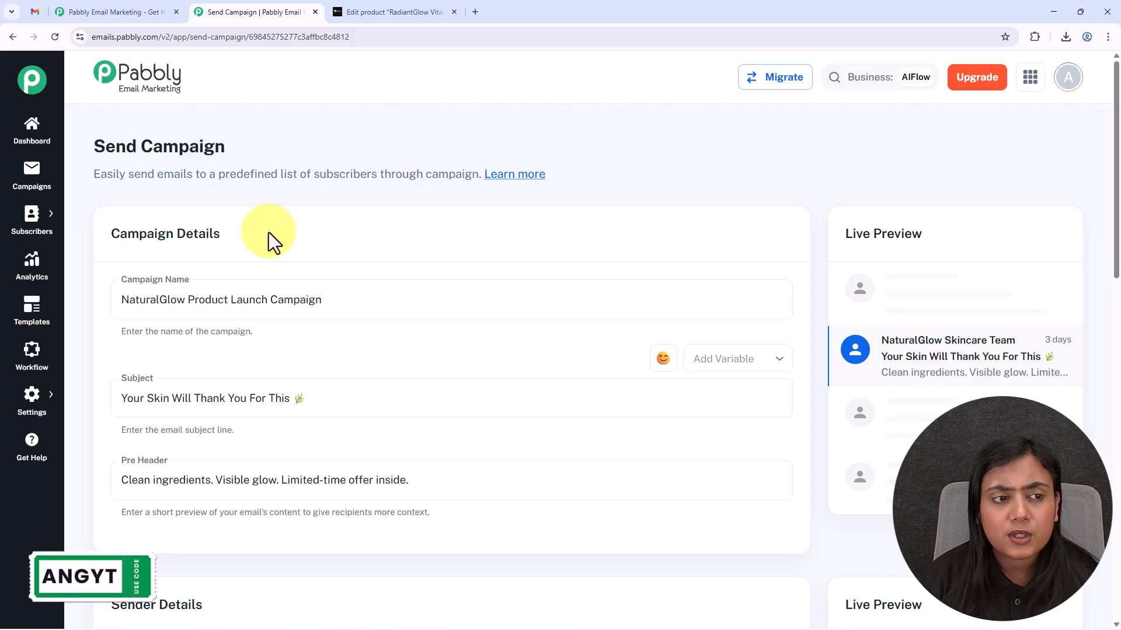
Review the campaign name, subject, pre-header and sender details on the Send Campaign page.
drag(236, 143, 288, 143)
click(288, 142)
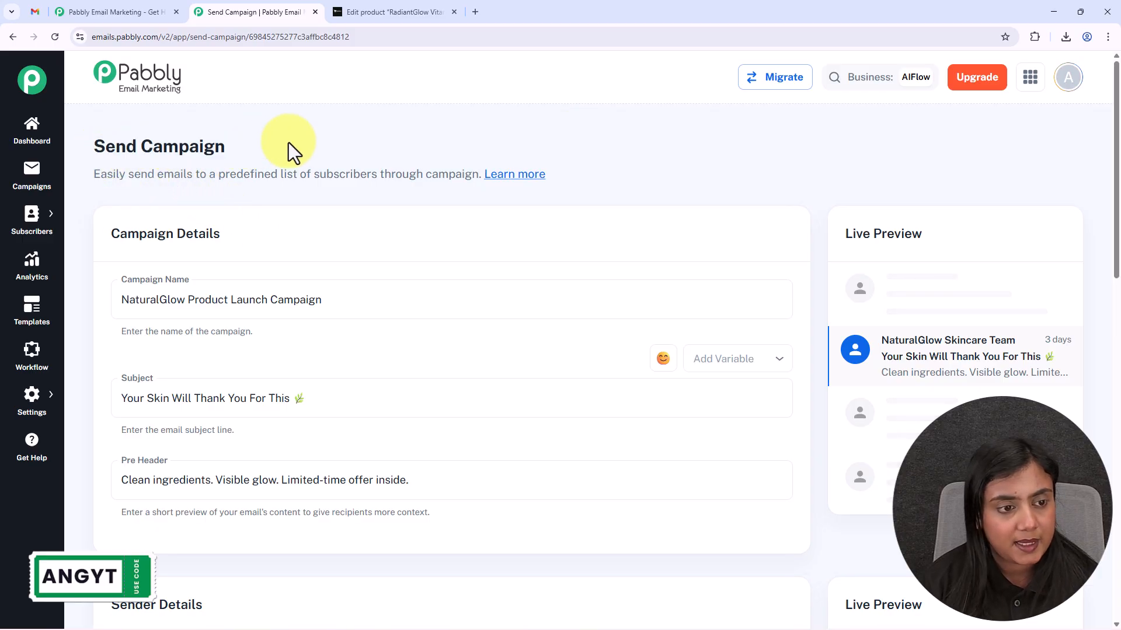
scroll(288, 142, down, 1)
drag(119, 175, 225, 174)
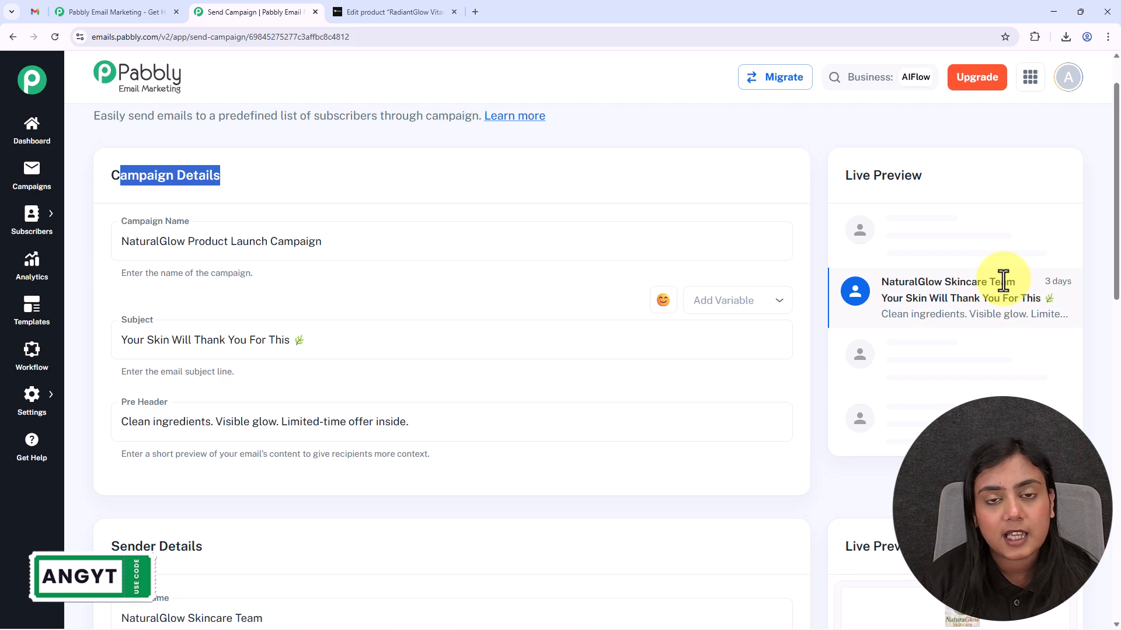
scroll(1003, 281, down, 5)
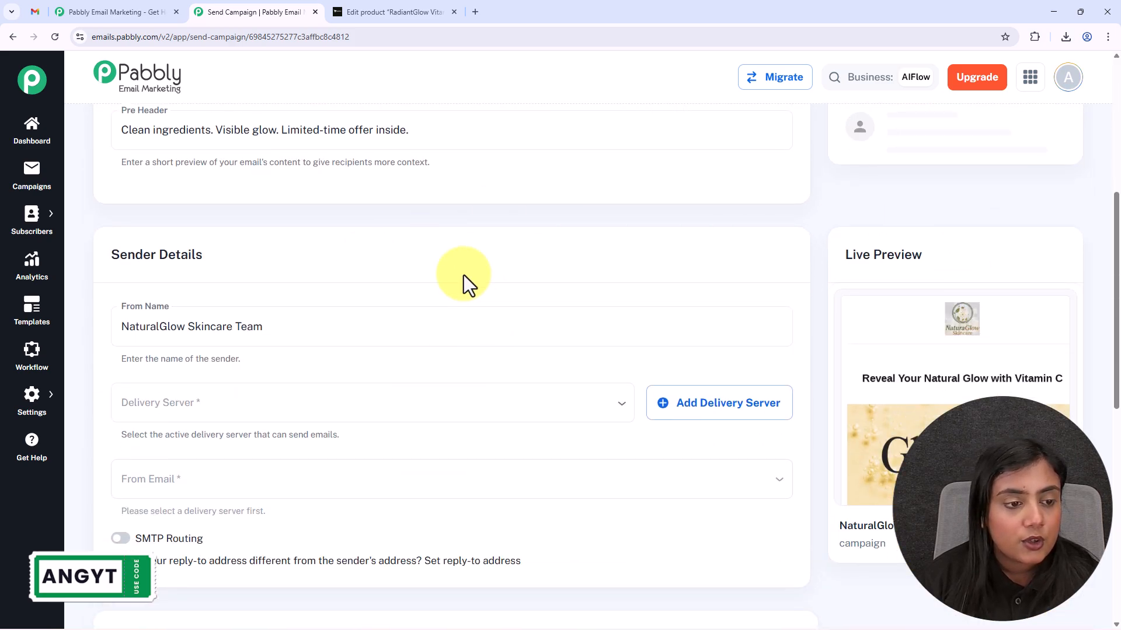
click(240, 335)
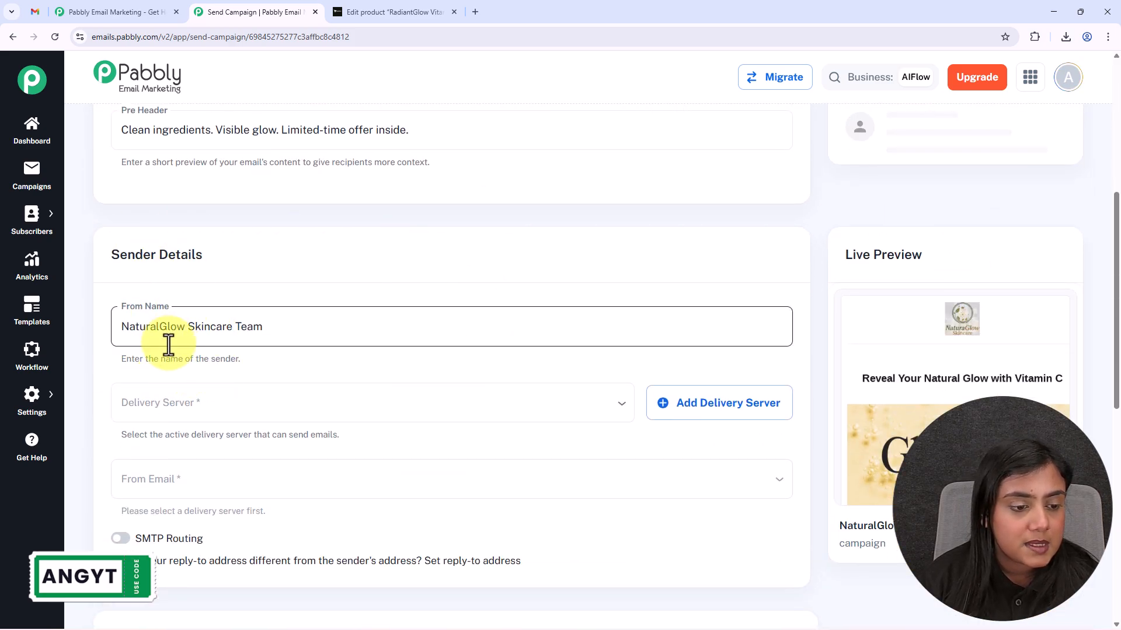
scroll(168, 345, down, 2)
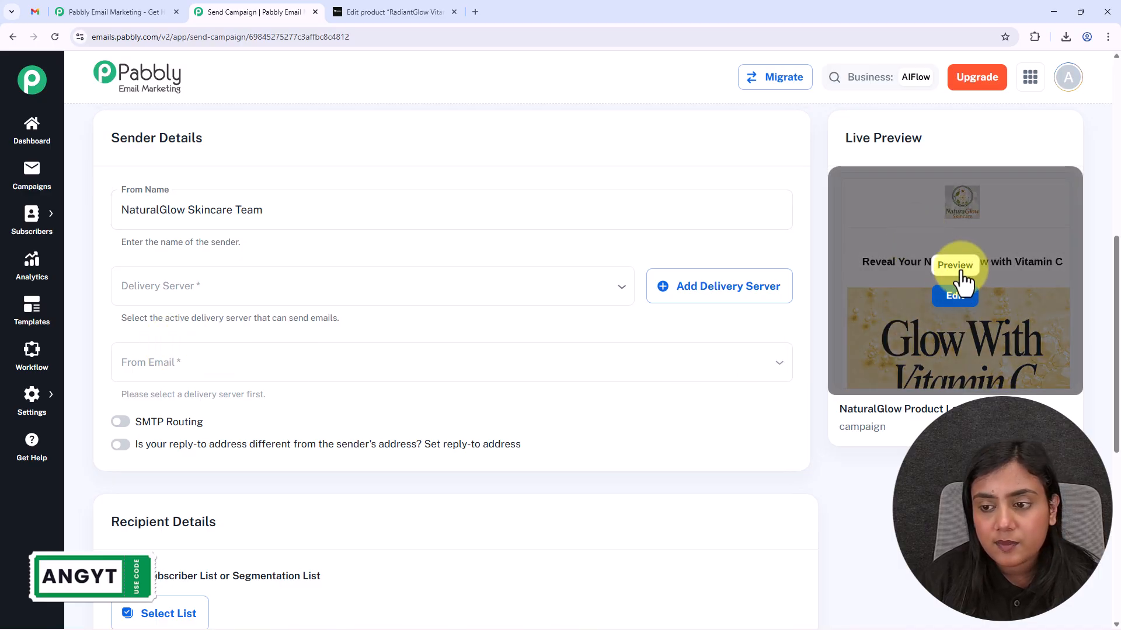
Open the full email preview and look through the desktop layout down to the social icons.
click(960, 271)
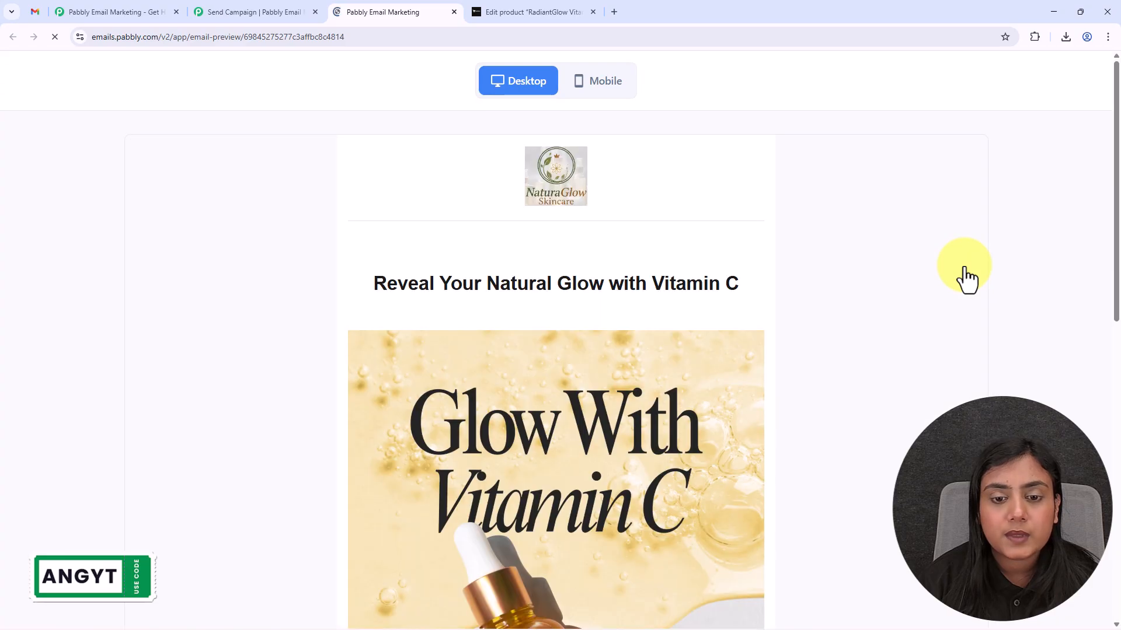
scroll(964, 267, down, 7)
scroll(964, 267, down, 4)
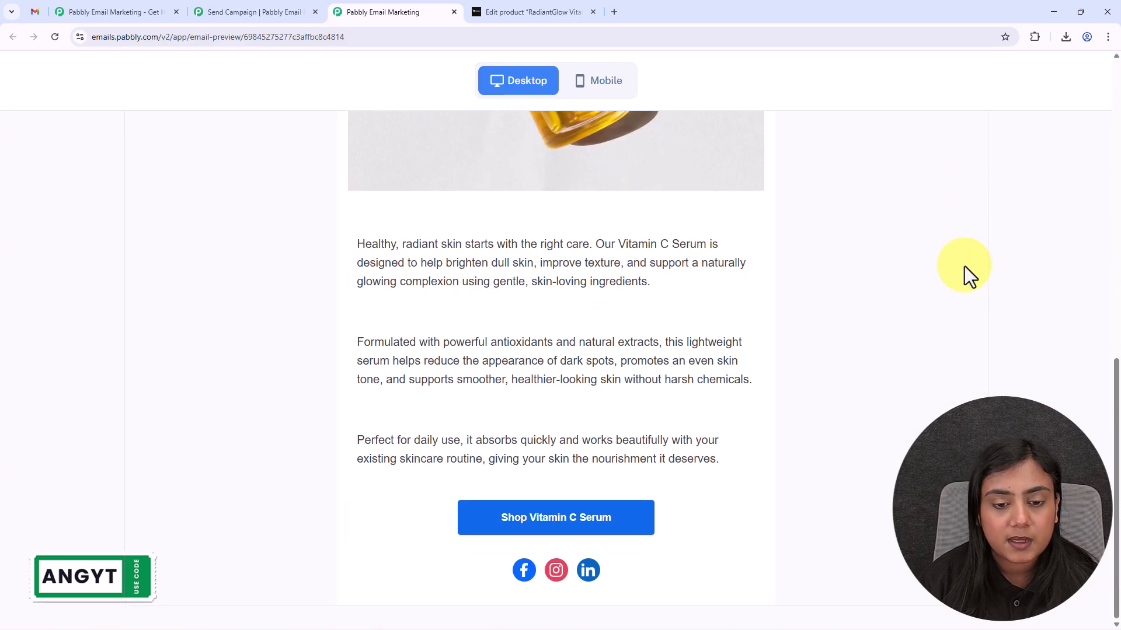
Check the email preview in the mobile layout and again in the desktop layout down to the shop button.
scroll(563, 170, up, 11)
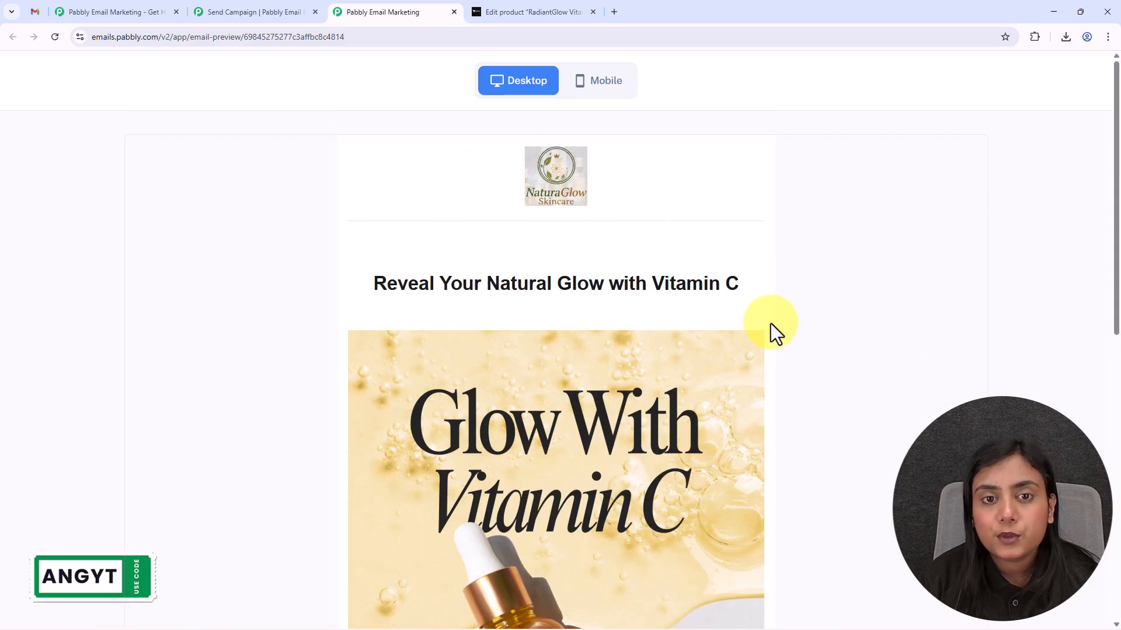
scroll(771, 327, down, 4)
click(579, 87)
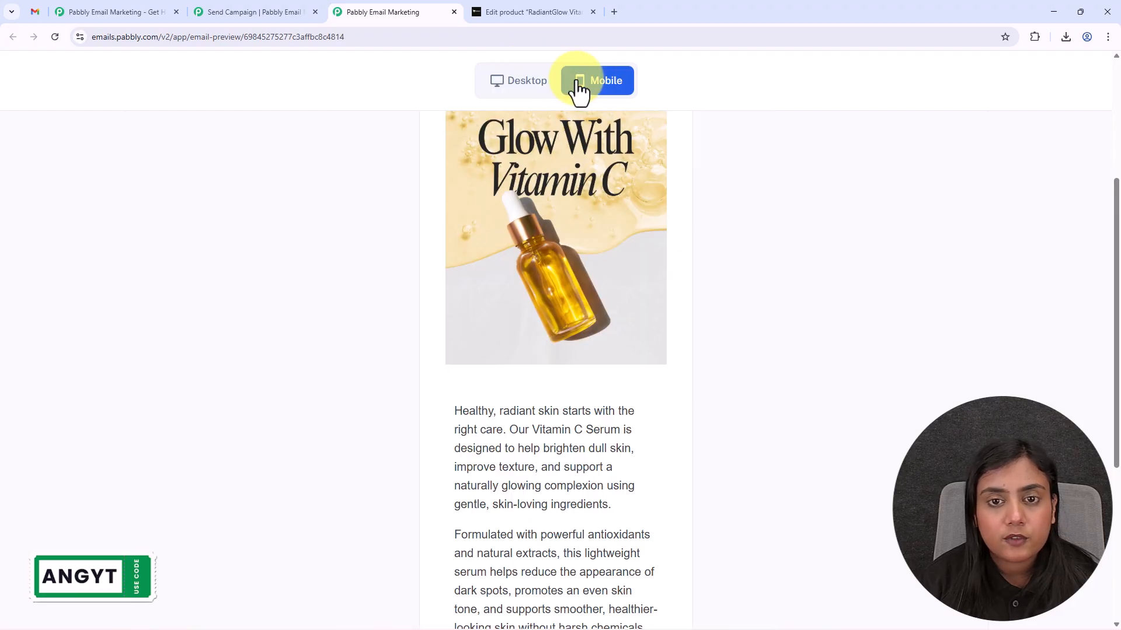
click(512, 86)
scroll(834, 273, down, 4)
scroll(835, 273, down, 2)
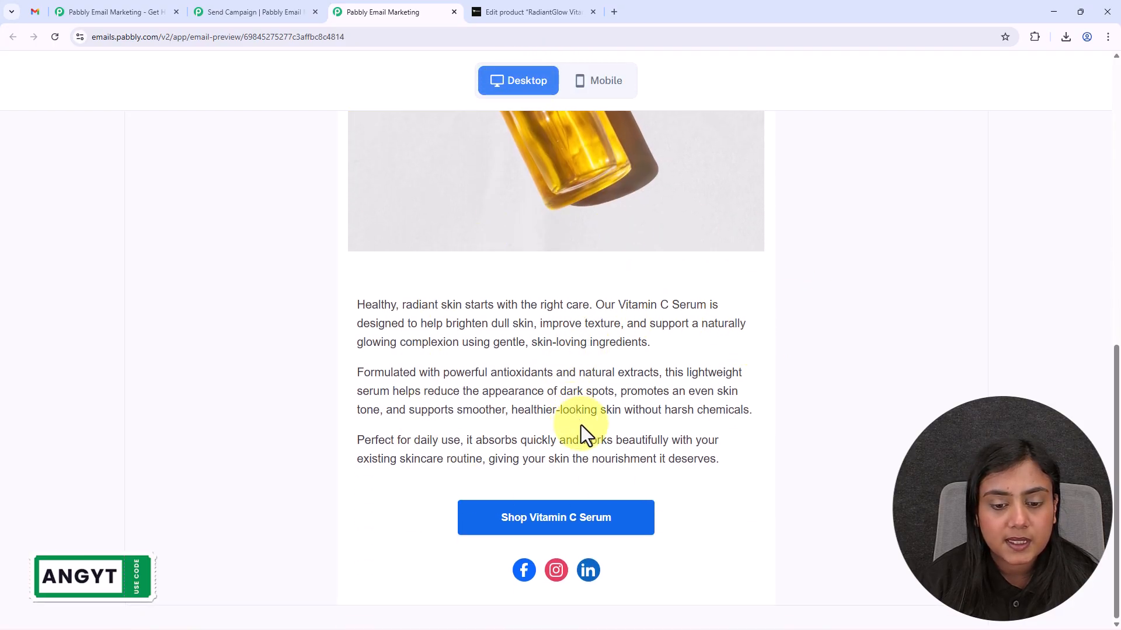
Test the Shop Vitamin C Serum button's link, close the product page it leads to and close the email preview.
click(573, 527)
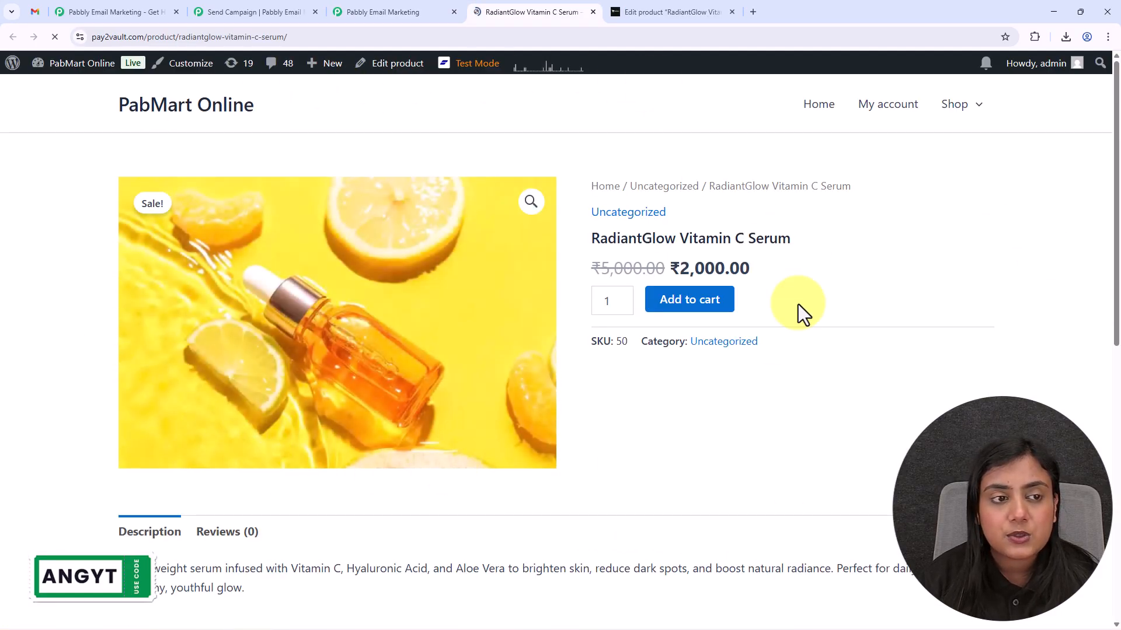
click(592, 12)
scroll(789, 244, up, 9)
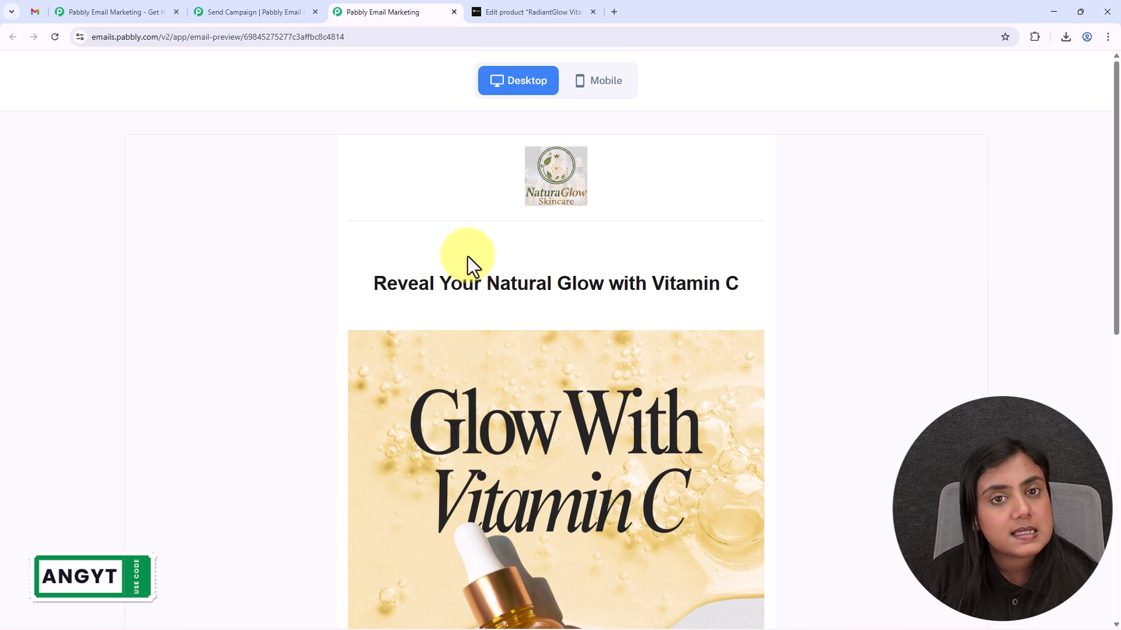
click(454, 11)
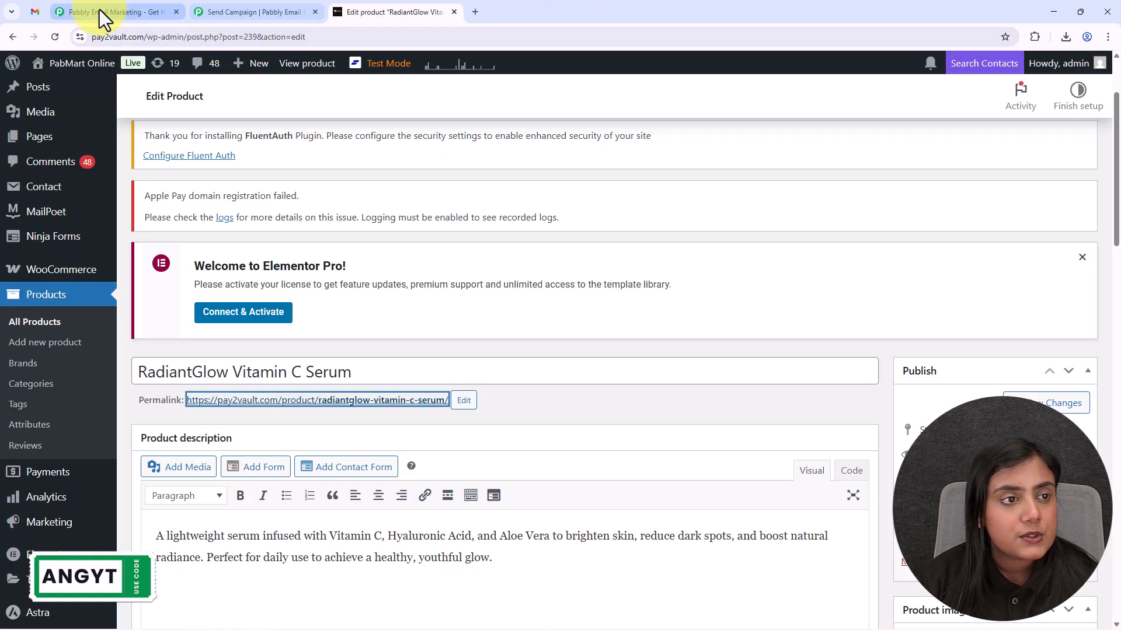
On the Send Campaign page, choose Sendgrid as the delivery server and select the sender's email address.
click(272, 12)
scroll(518, 420, down, 3)
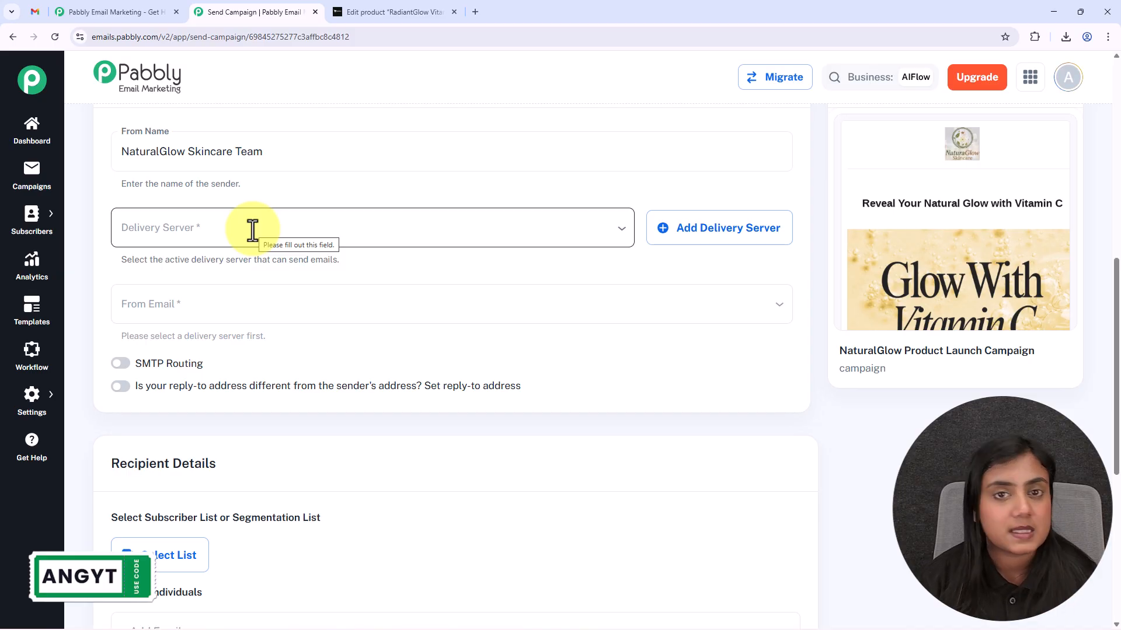
click(320, 227)
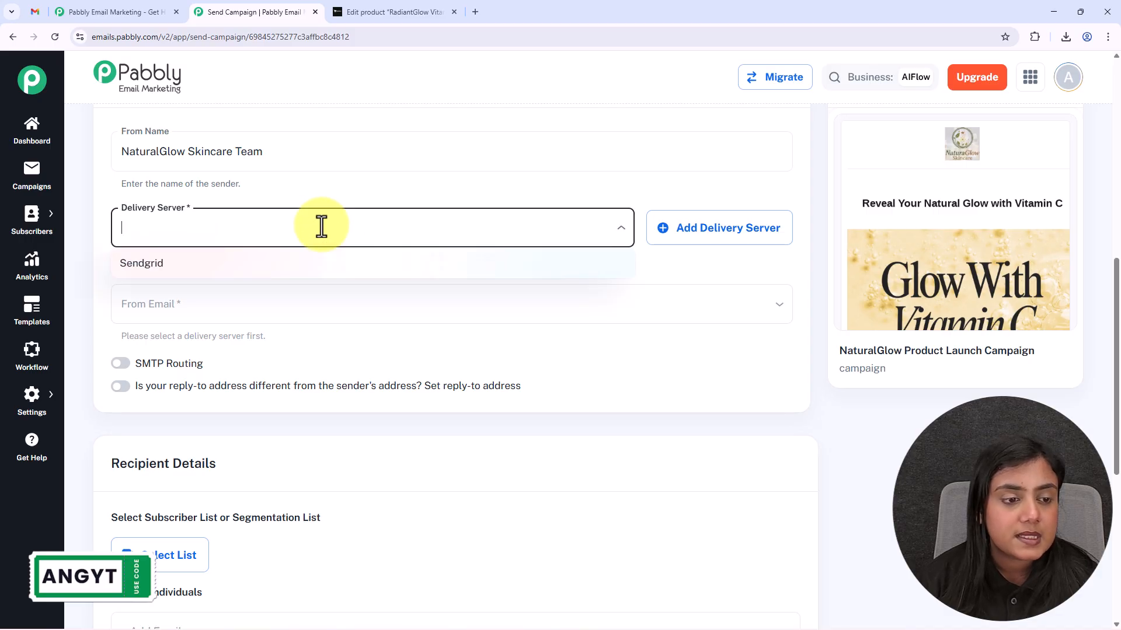
click(308, 275)
click(292, 307)
click(342, 279)
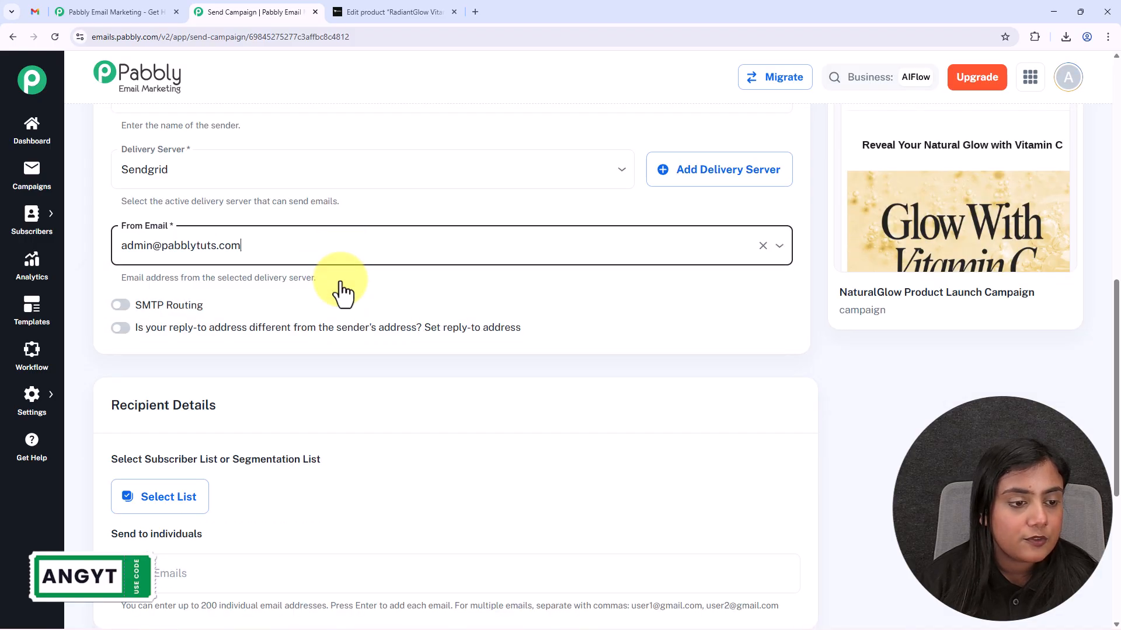
Go to the campaign's recipient details and open the Subscribers List page in a separate tab.
scroll(598, 338, down, 3)
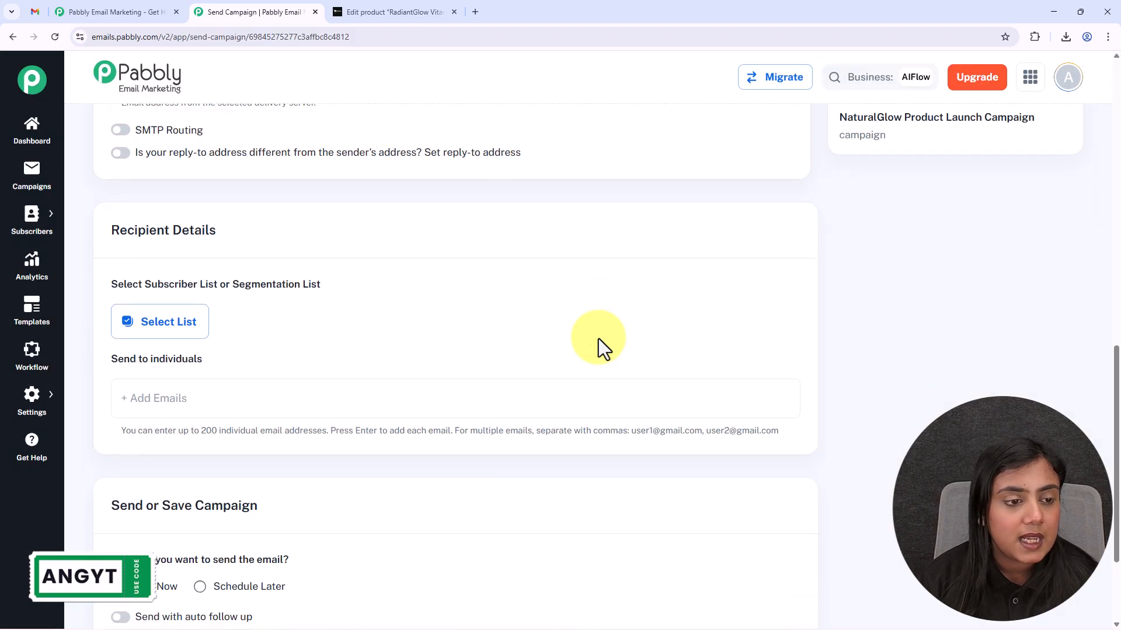
drag(113, 232, 231, 236)
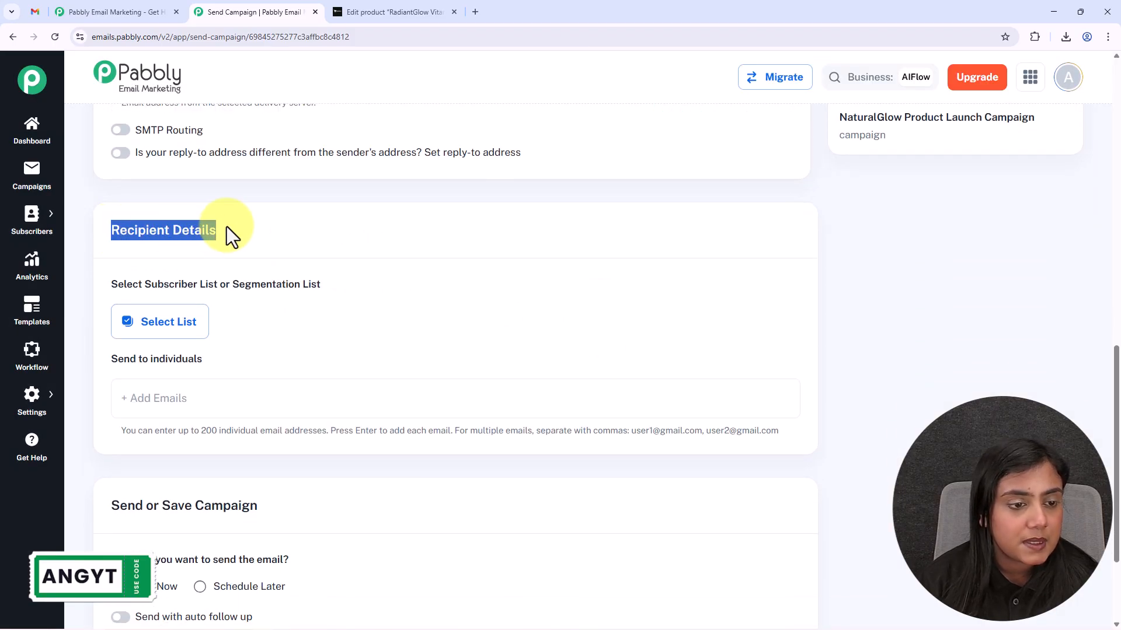
click(307, 235)
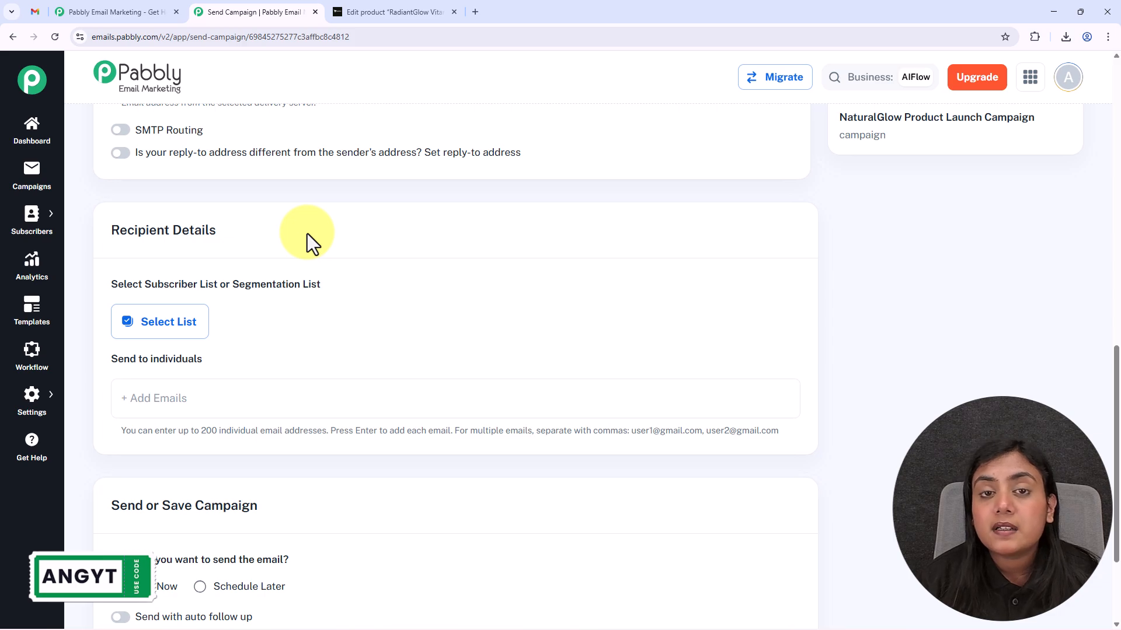
mouse_move(33, 213)
right_click(134, 139)
click(181, 155)
click(380, 12)
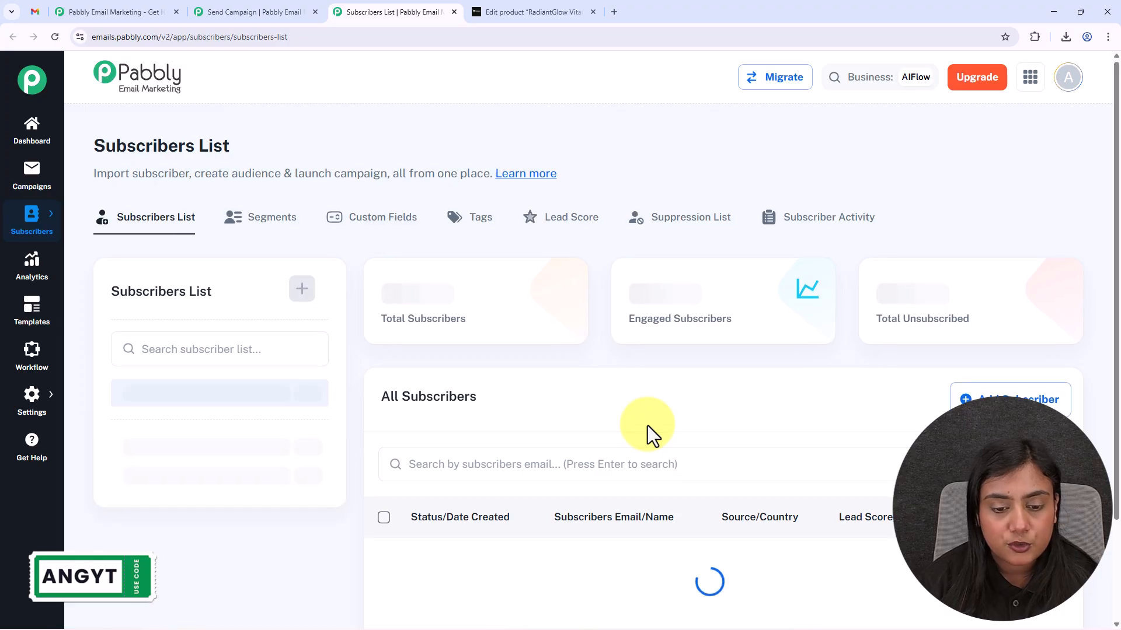
Show the New Subscribers list and look through its contacts.
scroll(647, 425, down, 2)
click(192, 370)
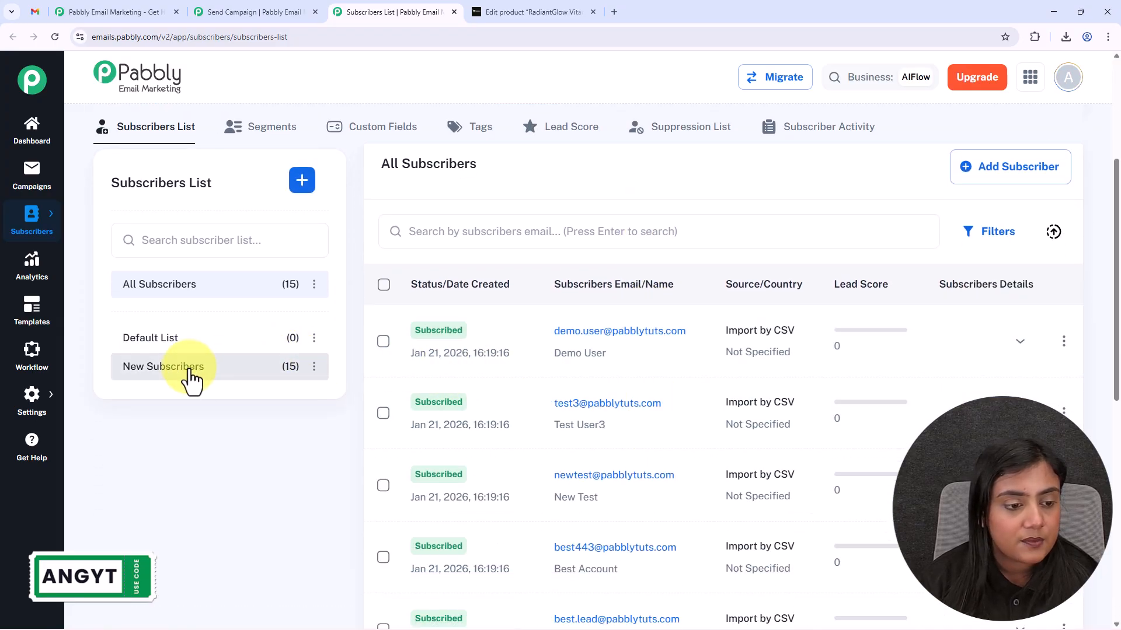
scroll(355, 525, down, 4)
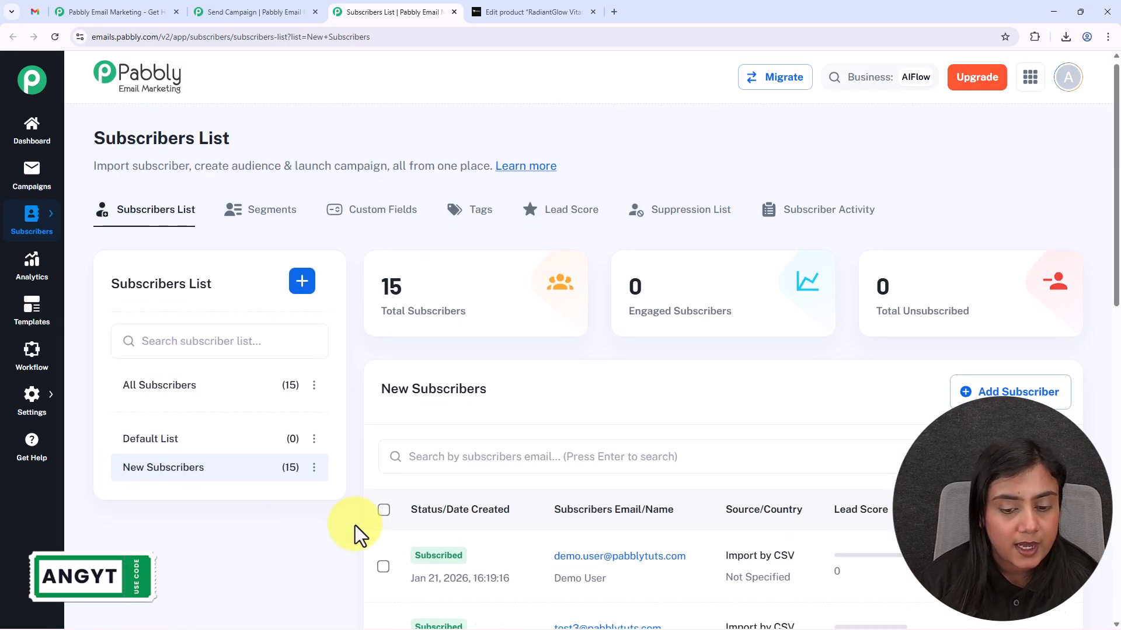
scroll(723, 405, down, 9)
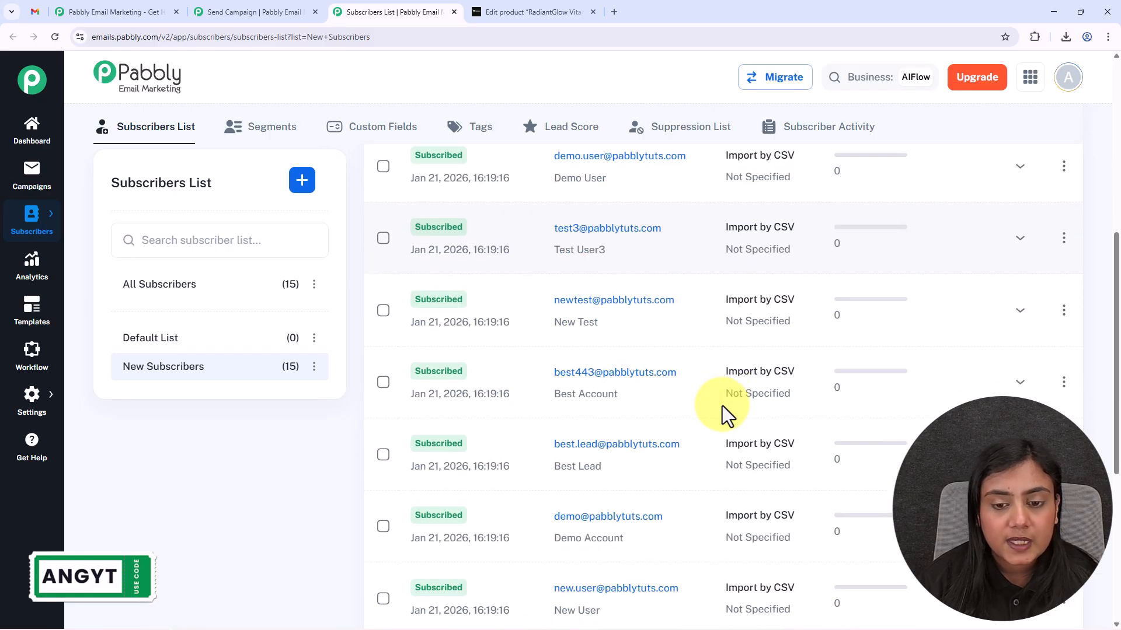
scroll(723, 405, up, 4)
scroll(723, 405, up, 8)
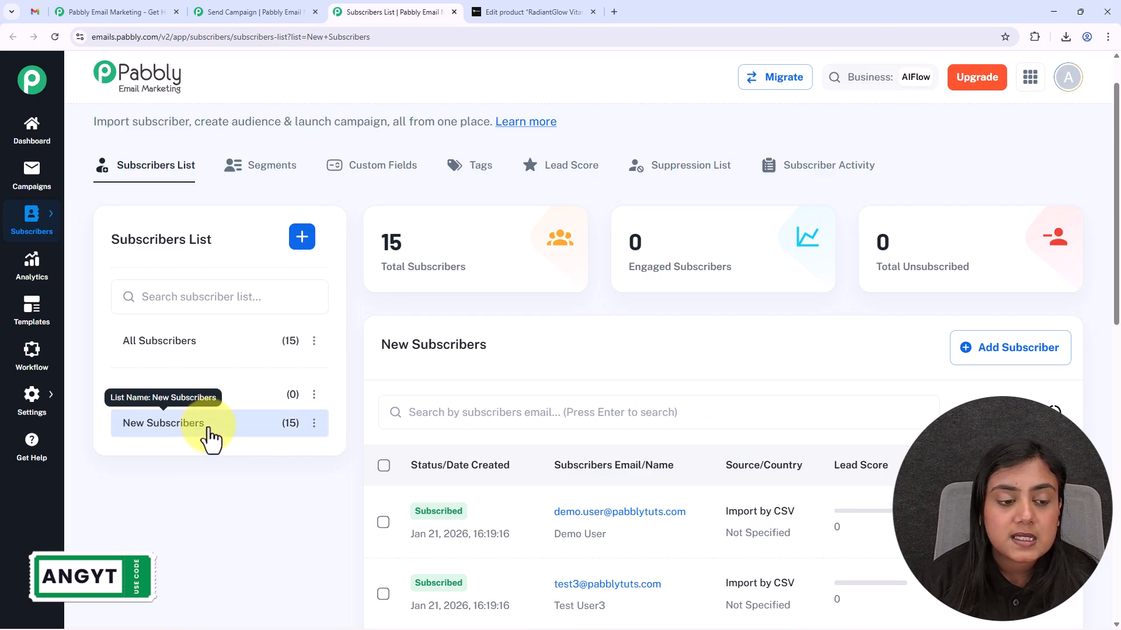
Back in the campaign, include the New Subscribers list as recipients and confirm the list selection.
click(243, 10)
click(186, 325)
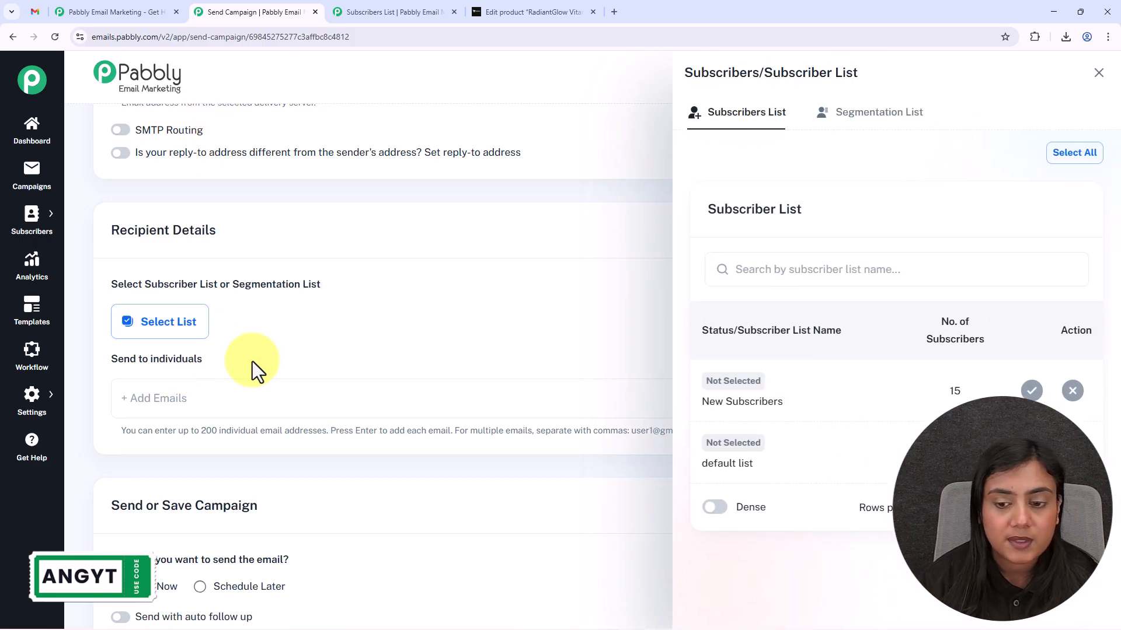
click(1032, 390)
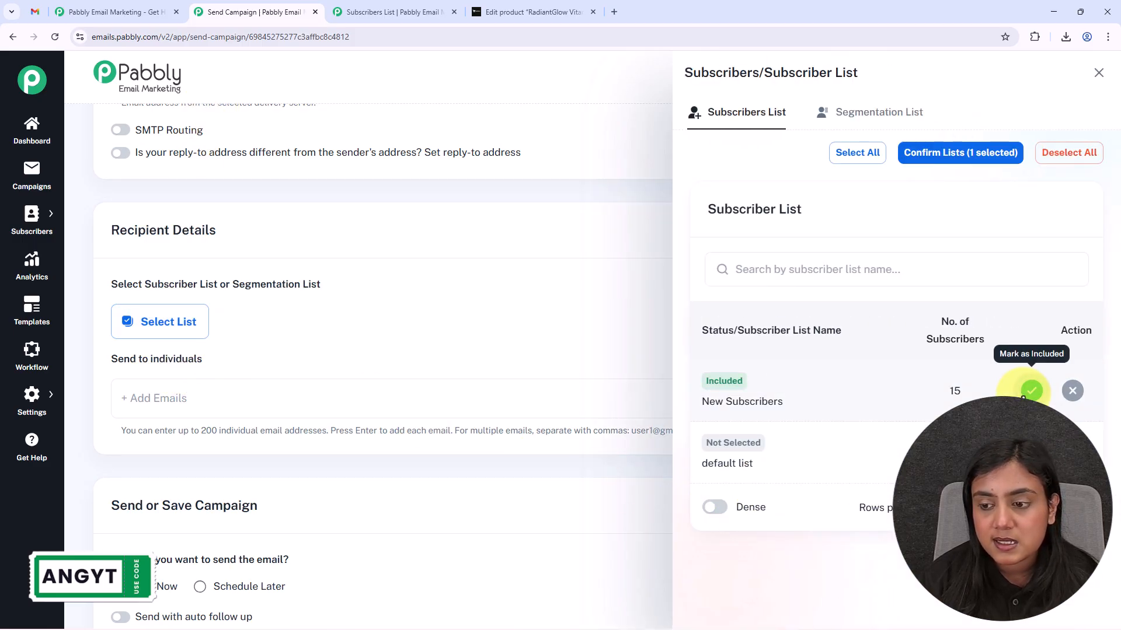
click(969, 155)
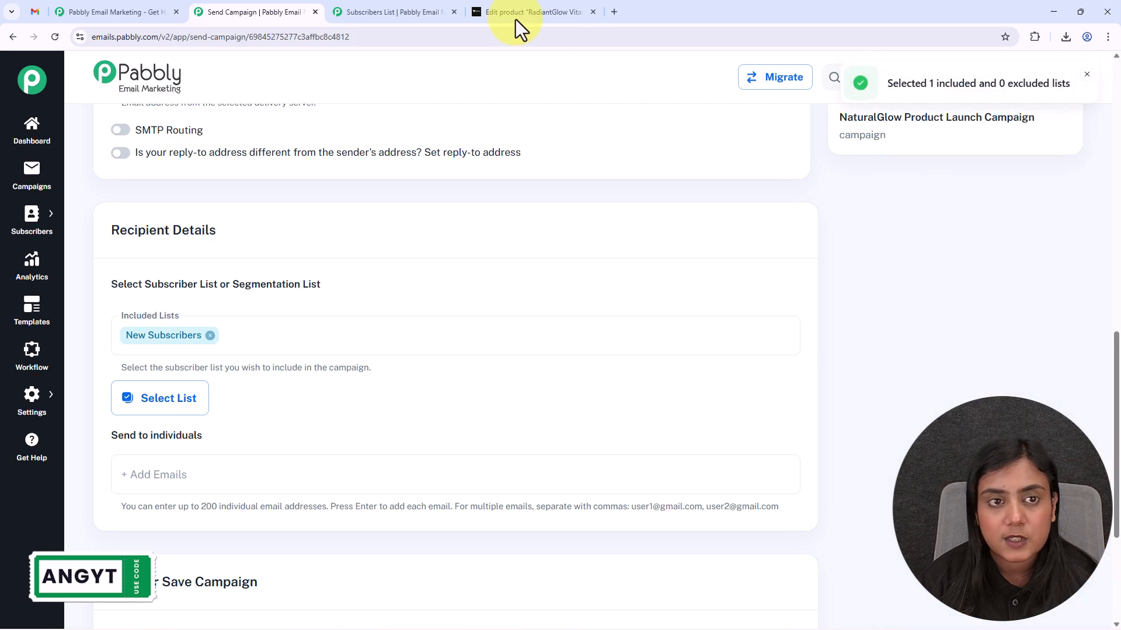
Cross-check the New Subscribers list with the campaign's included lists and review the option to send to individual addresses.
click(388, 11)
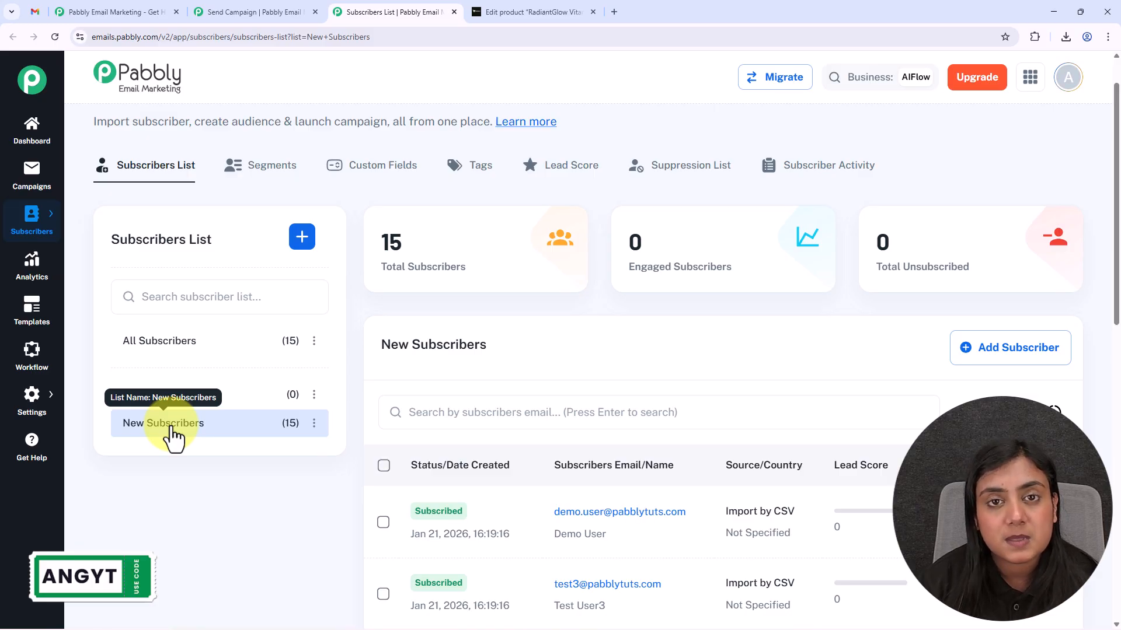
click(248, 11)
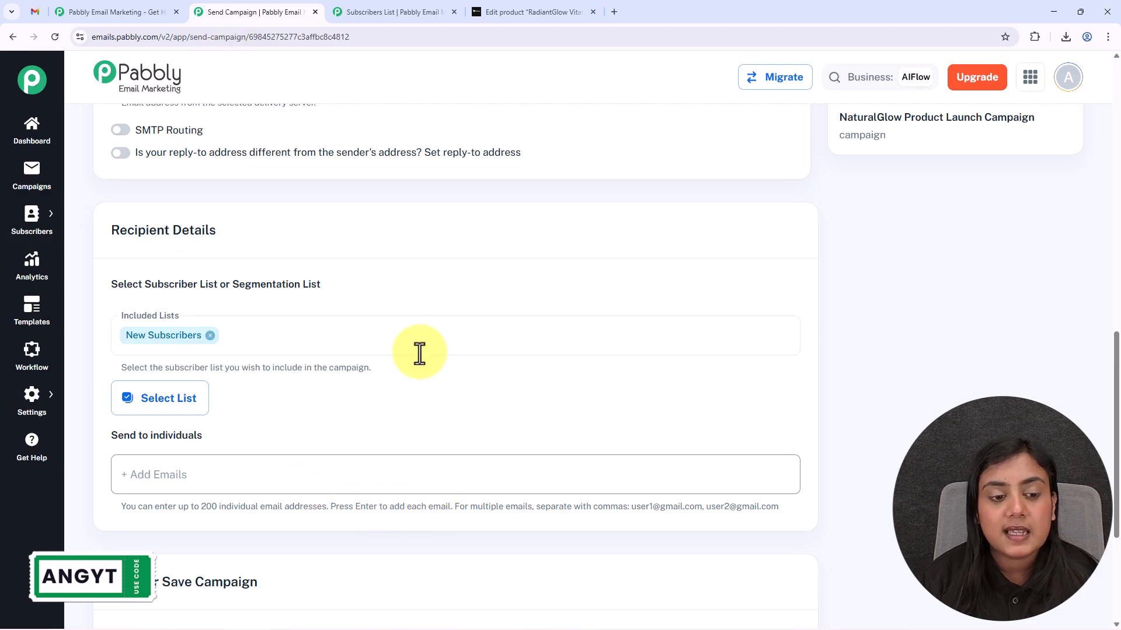
click(300, 336)
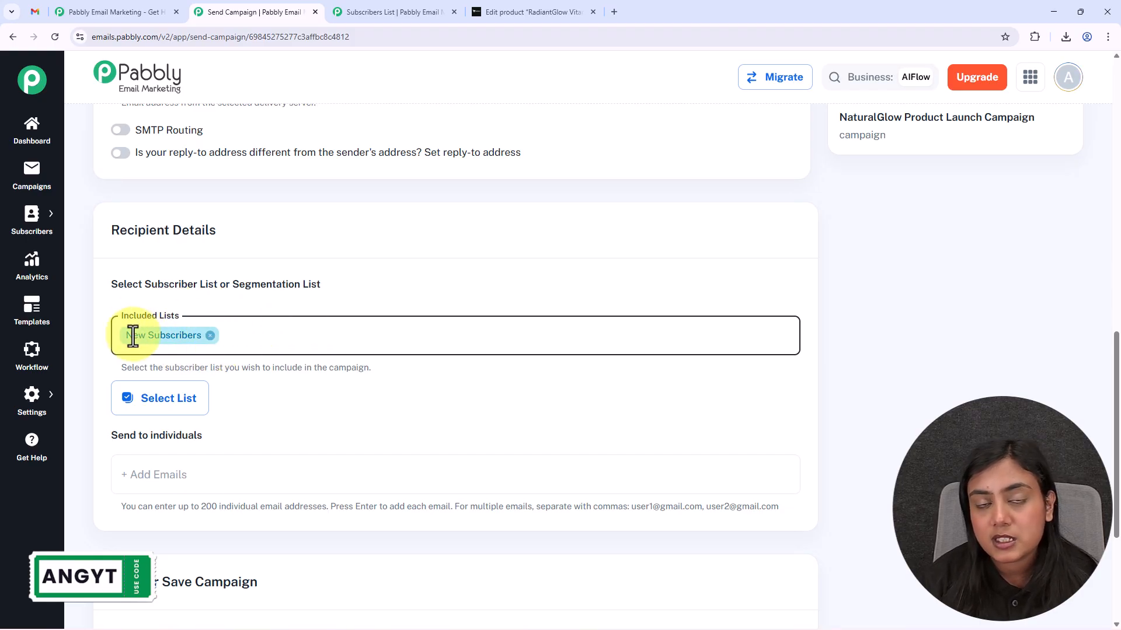
scroll(573, 394, down, 2)
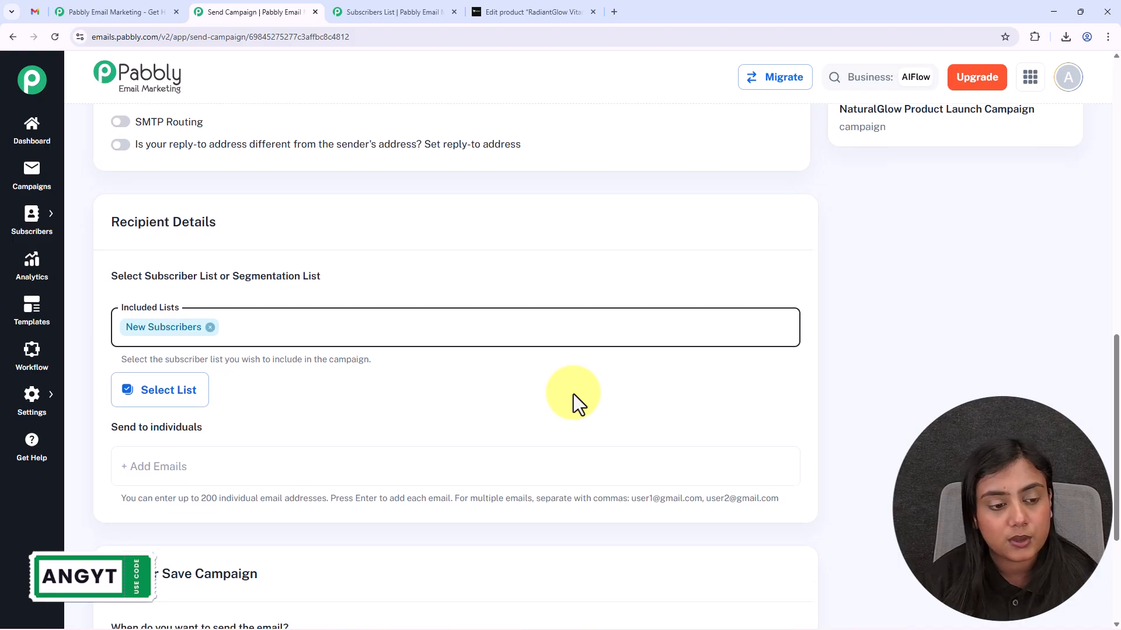
drag(111, 318, 230, 325)
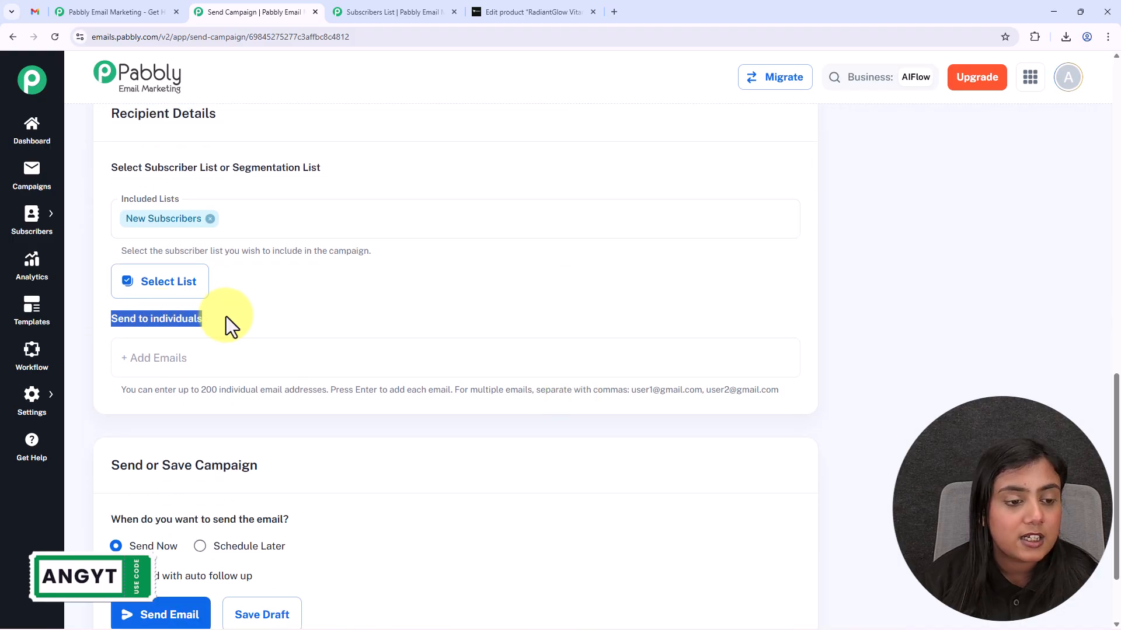
click(328, 313)
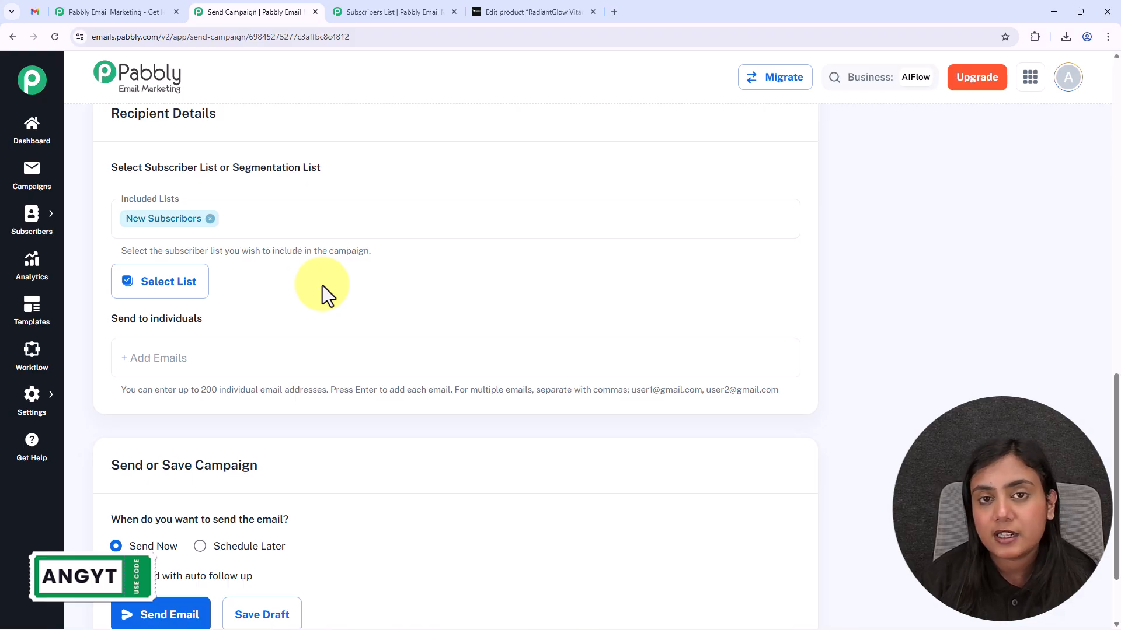
click(297, 362)
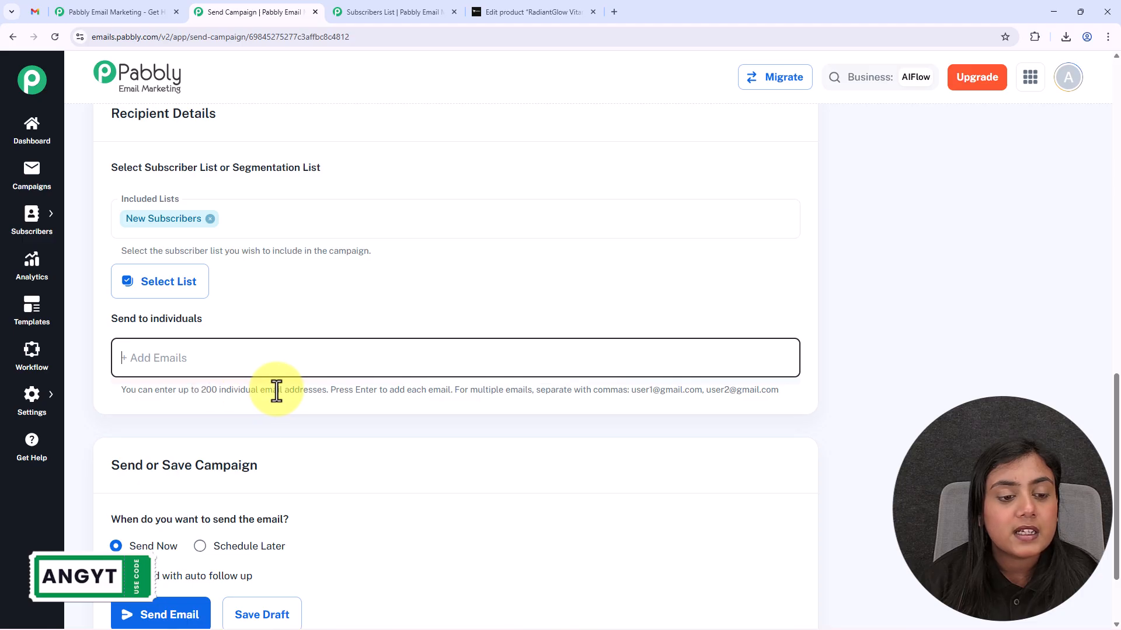
click(289, 414)
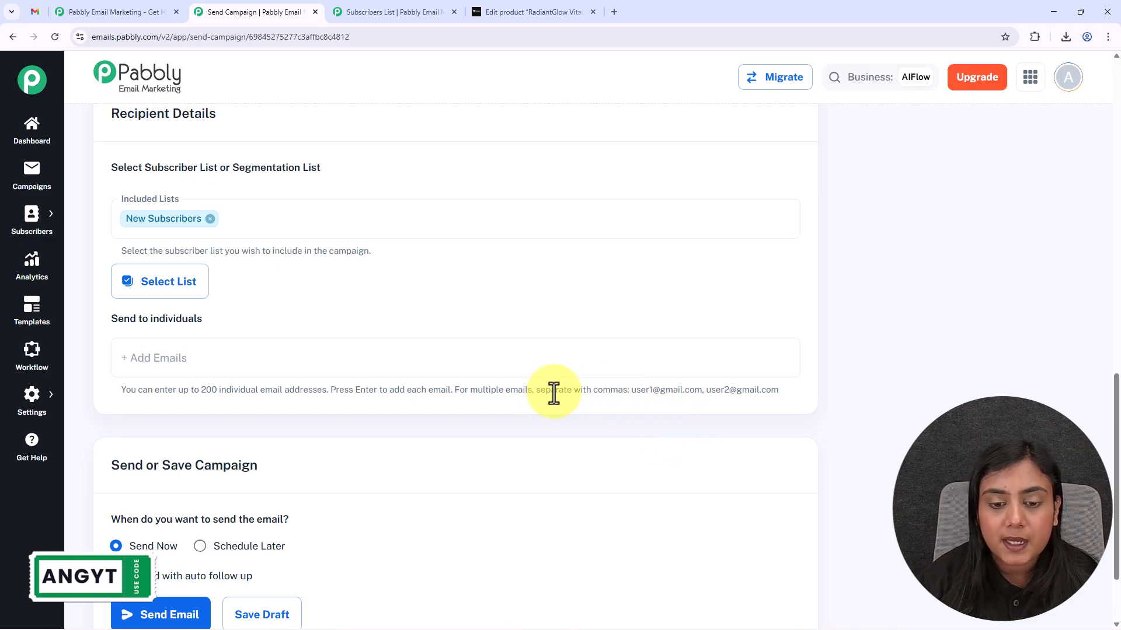
Set the campaign to be scheduled for 02/09/2026 at 00:00.
scroll(881, 424, down, 2)
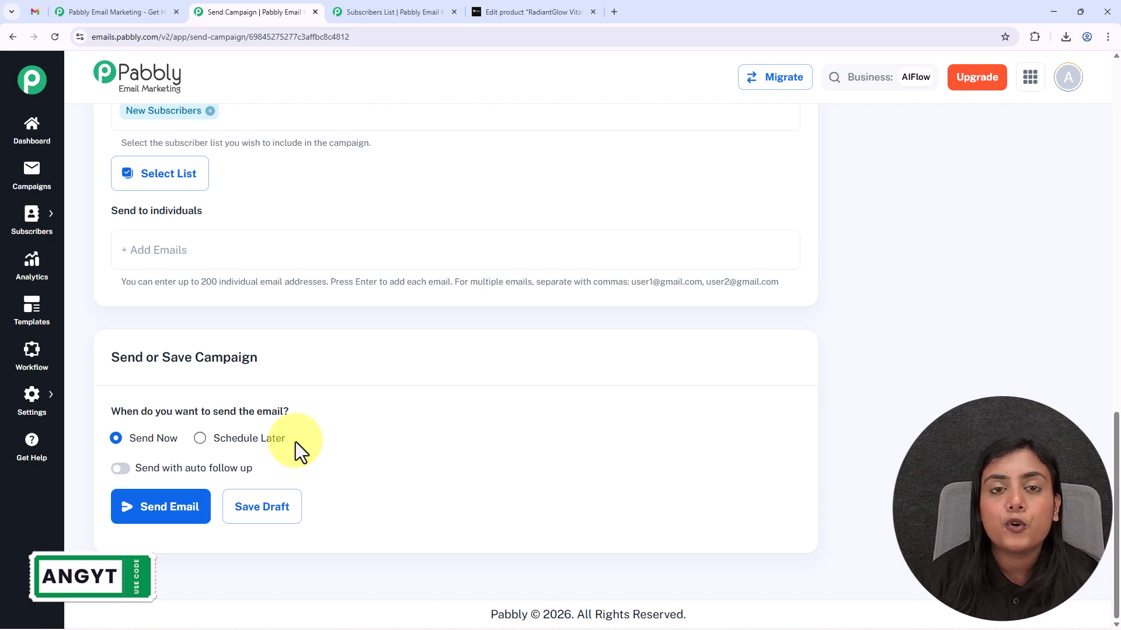
click(250, 445)
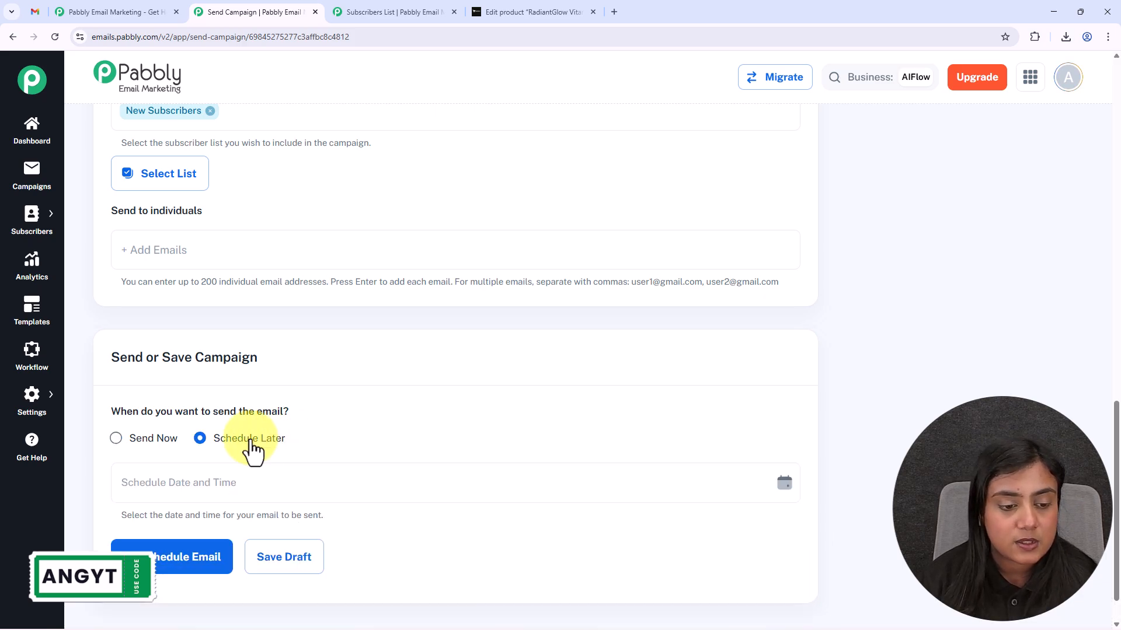
click(784, 484)
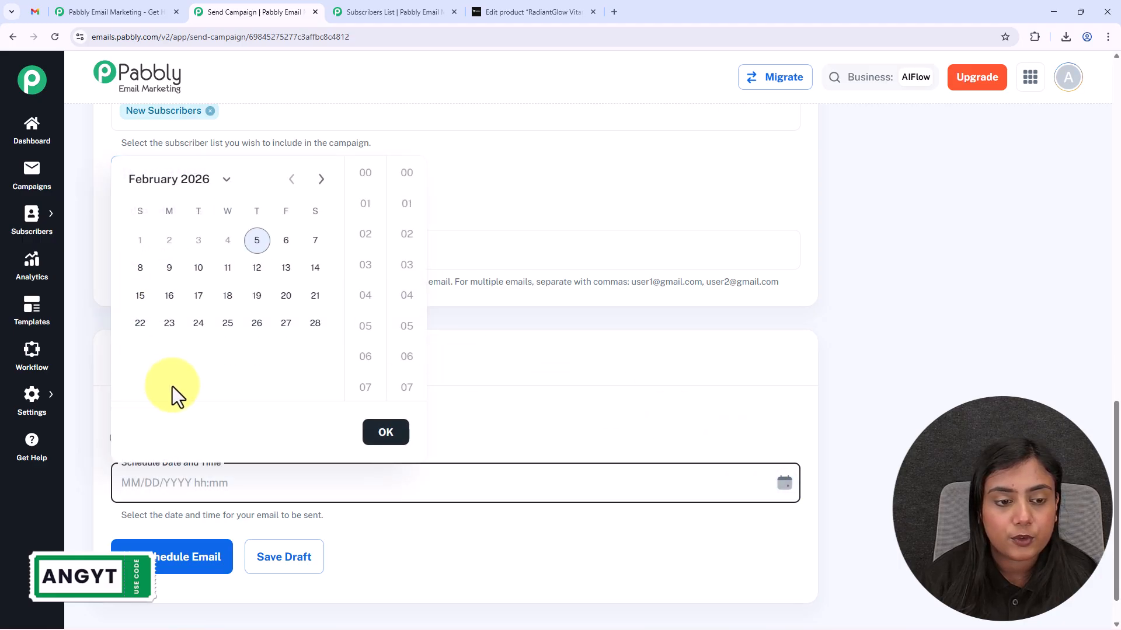
click(169, 267)
click(382, 434)
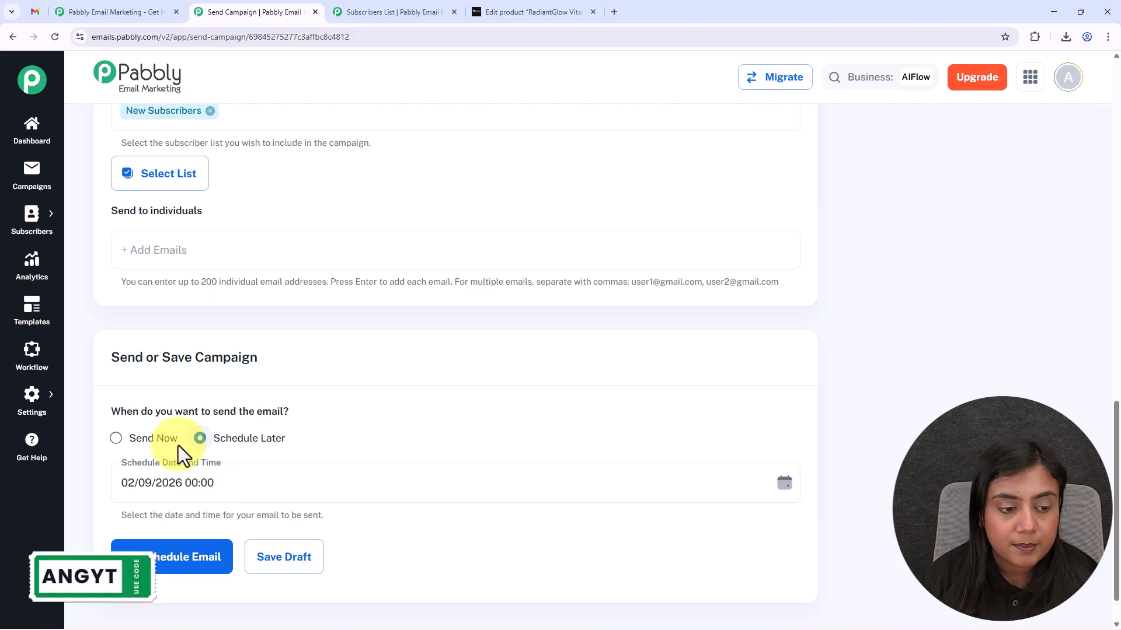
Set the campaign to send immediately, and send it after reviewing the summary and opening its template preview.
click(152, 441)
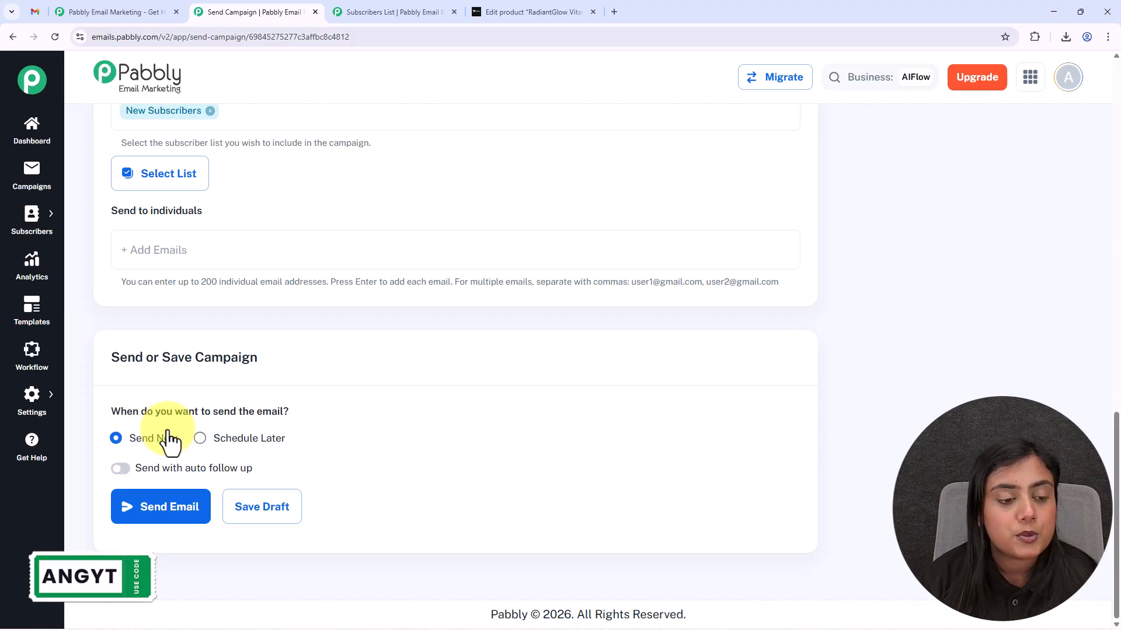
click(167, 511)
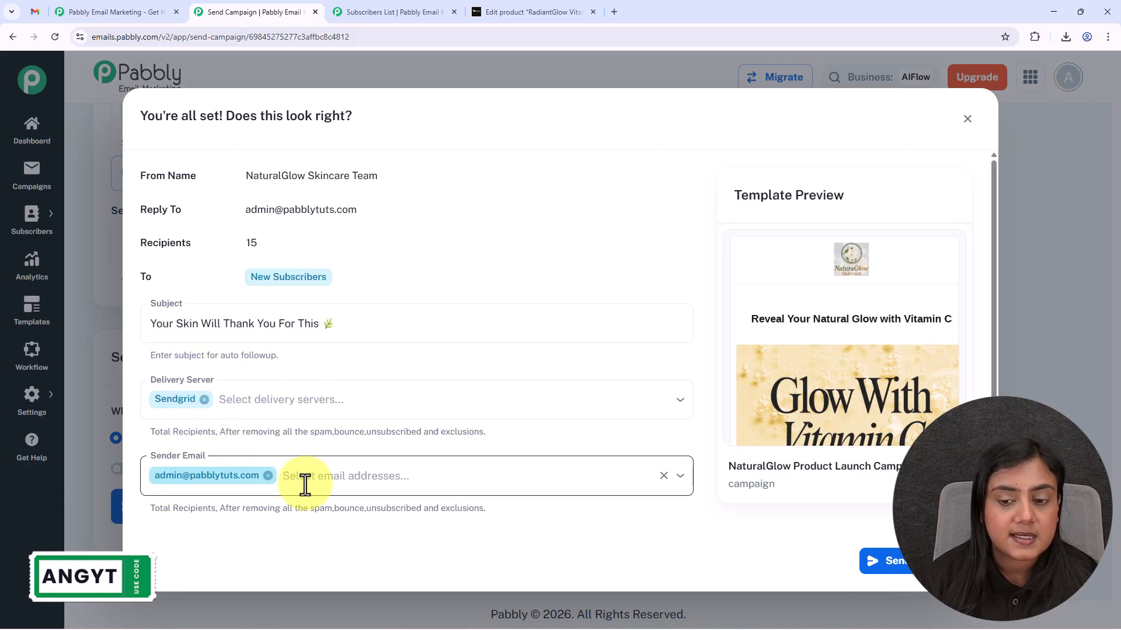
mouse_move(793, 337)
click(844, 322)
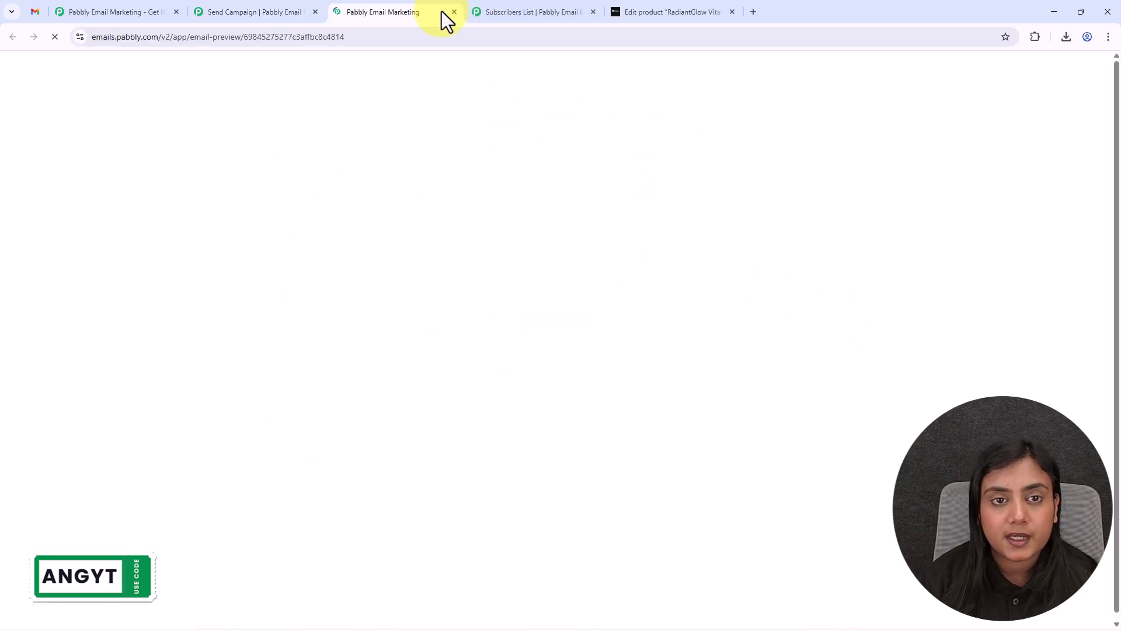
click(456, 12)
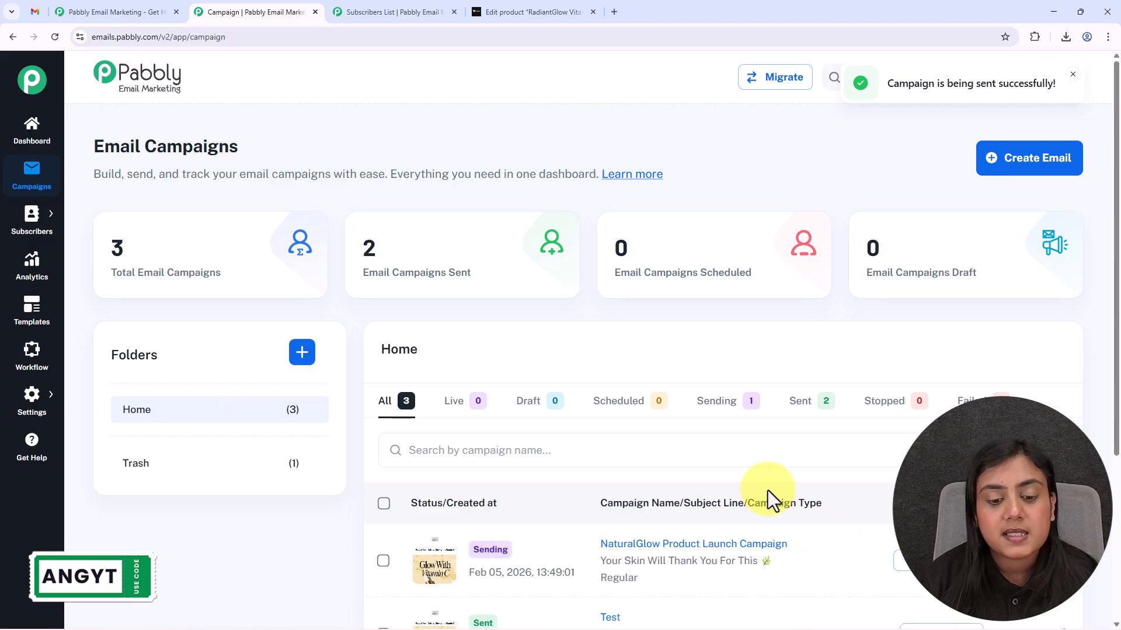
Check the NaturalGlow Product Launch Campaign's status in the list of email campaigns.
scroll(768, 490, down, 3)
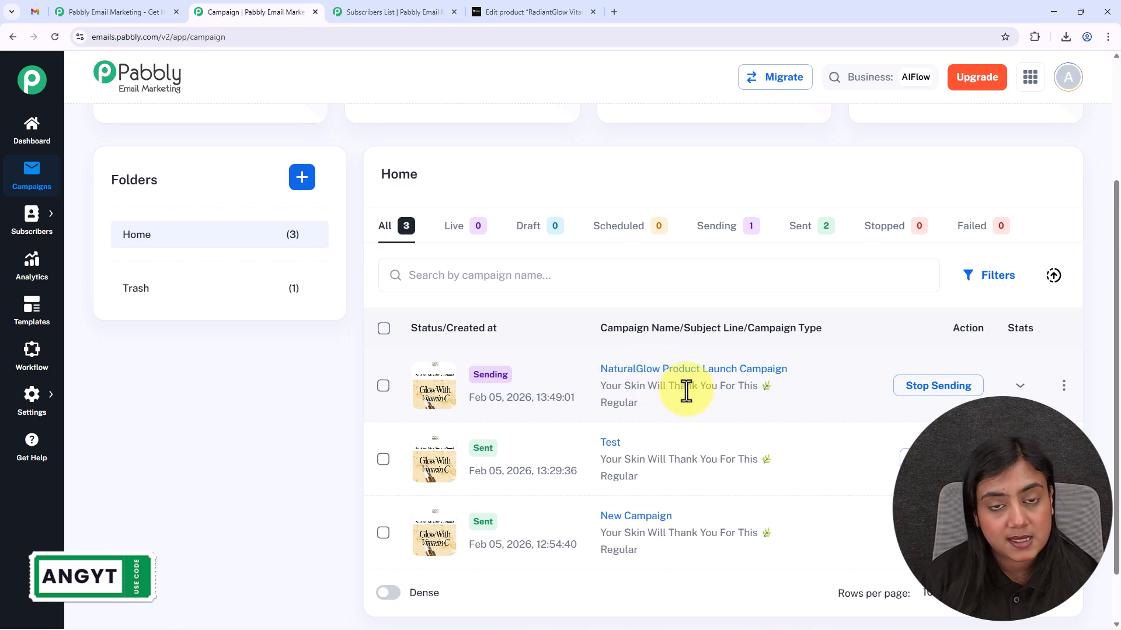
scroll(687, 390, up, 3)
scroll(687, 391, down, 2)
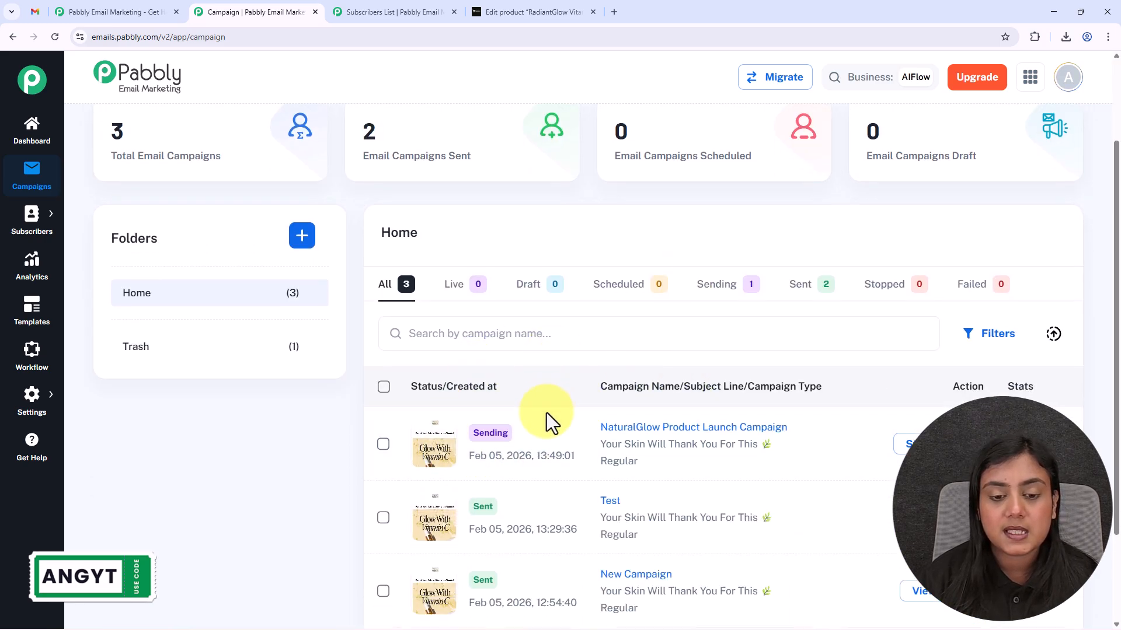
scroll(660, 436, up, 2)
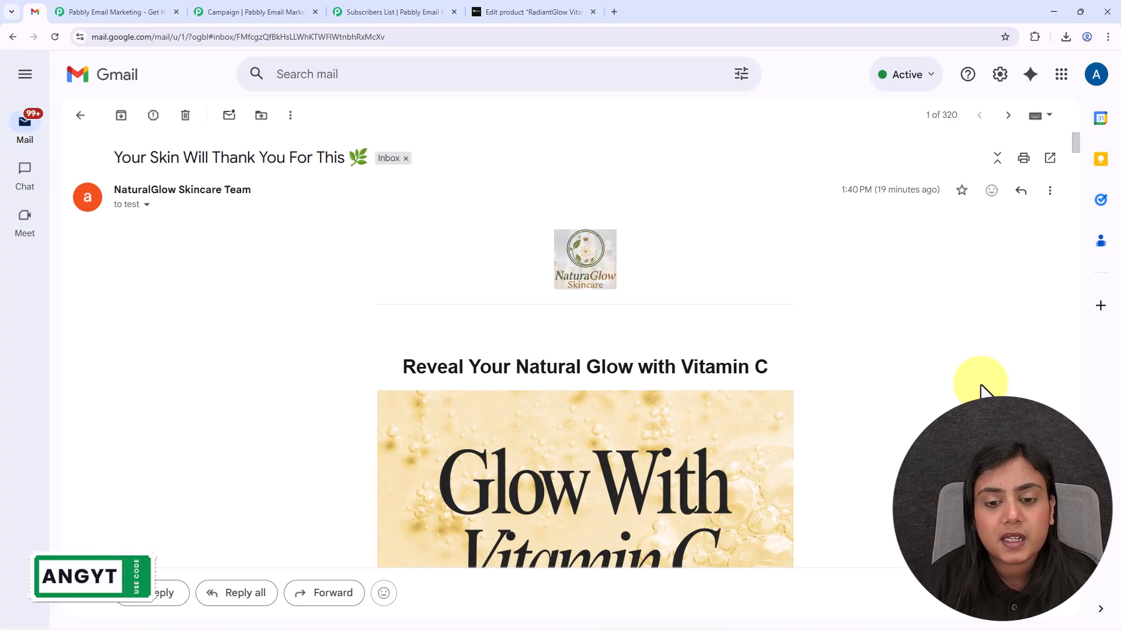
Switch to Gmail and review the received campaign email's logo, headline, banner image and body text.
scroll(981, 387, down, 1)
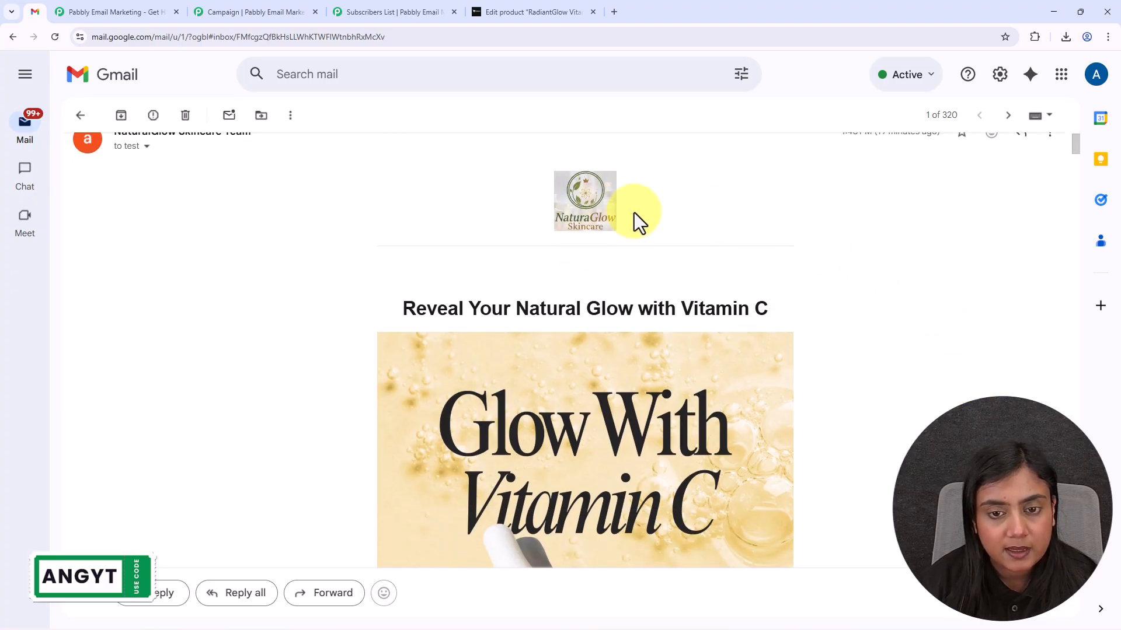
scroll(604, 202, down, 2)
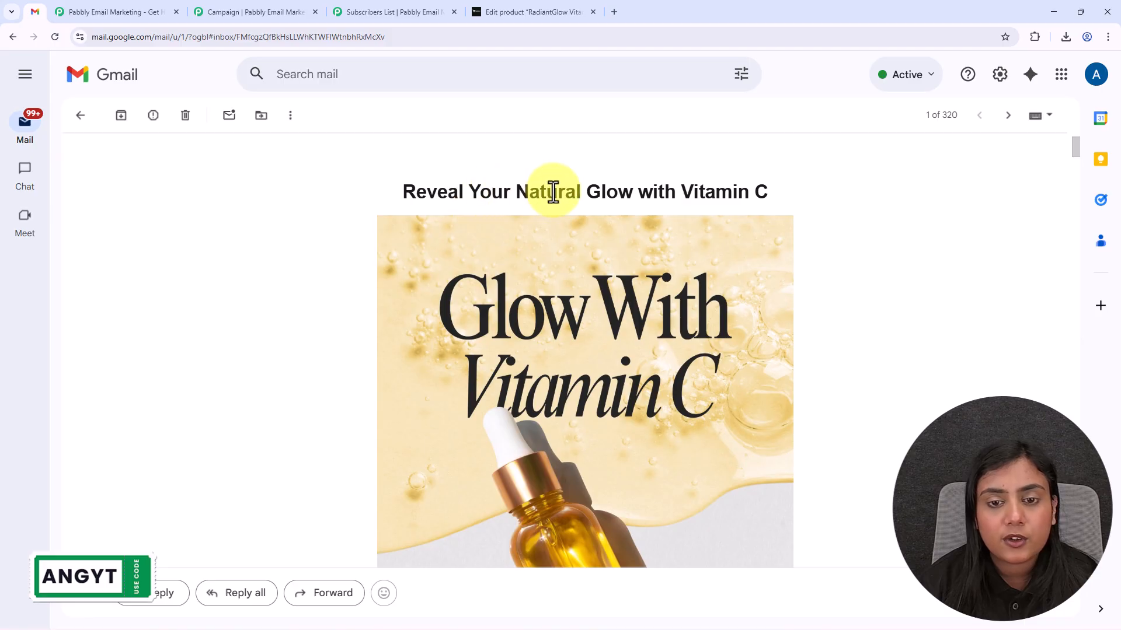
scroll(741, 196, down, 1)
scroll(540, 217, down, 2)
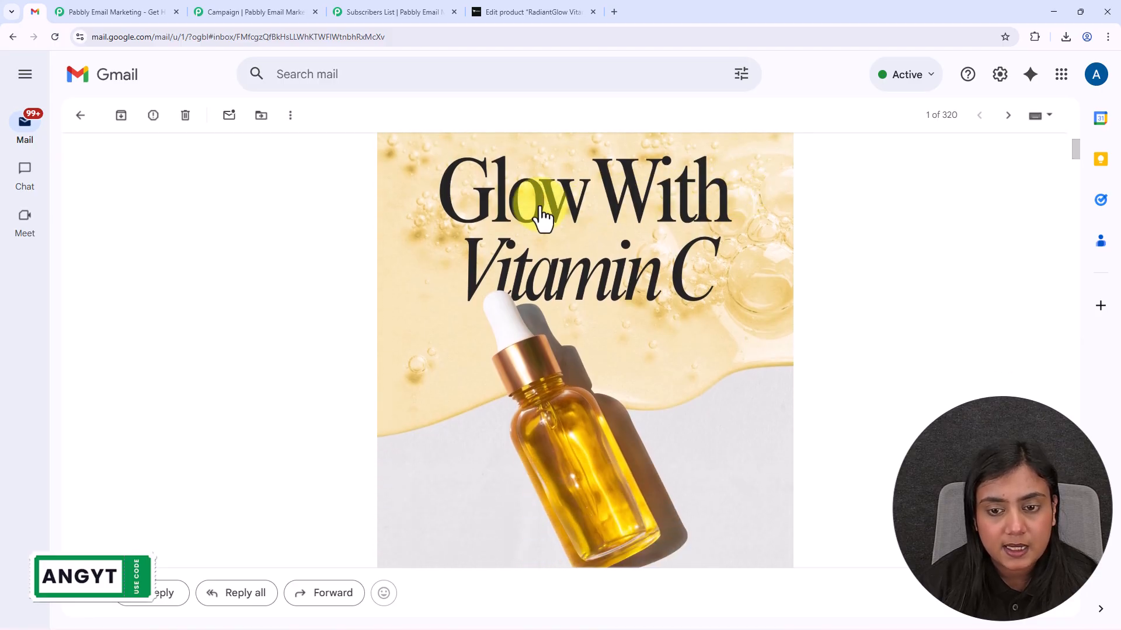
scroll(705, 300, down, 3)
scroll(703, 295, down, 4)
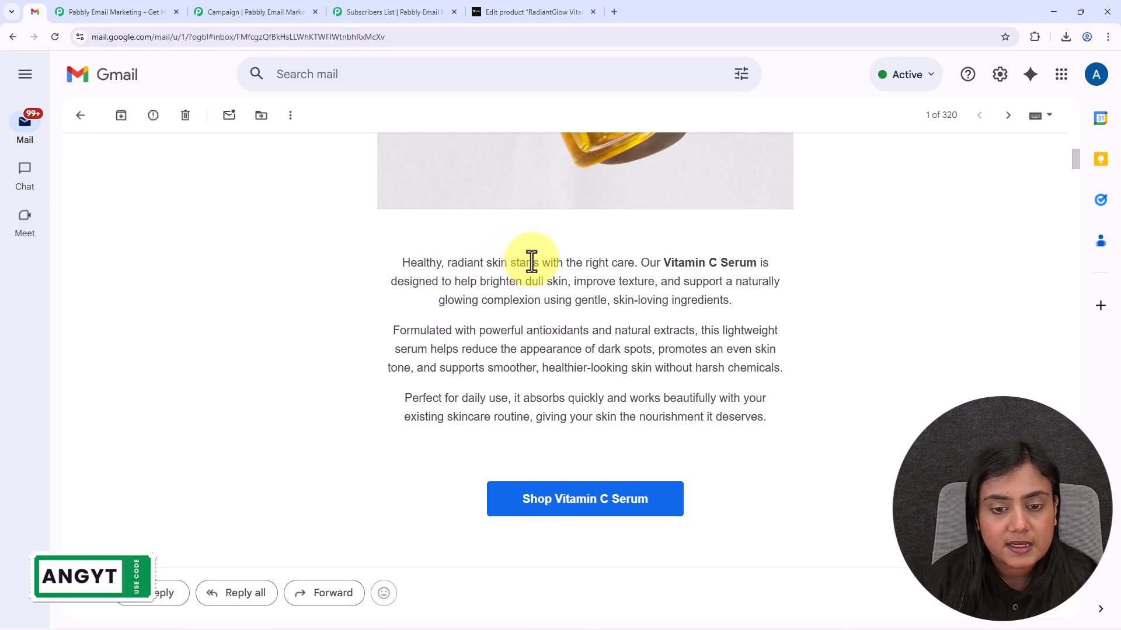
drag(411, 262, 793, 425)
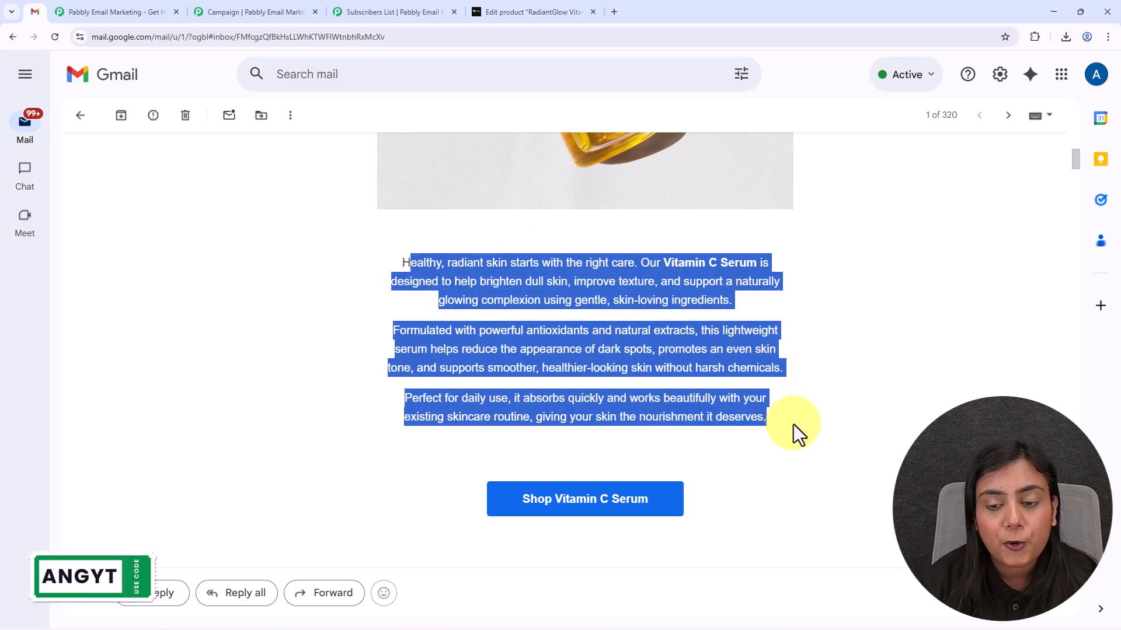
click(783, 398)
scroll(768, 389, down, 1)
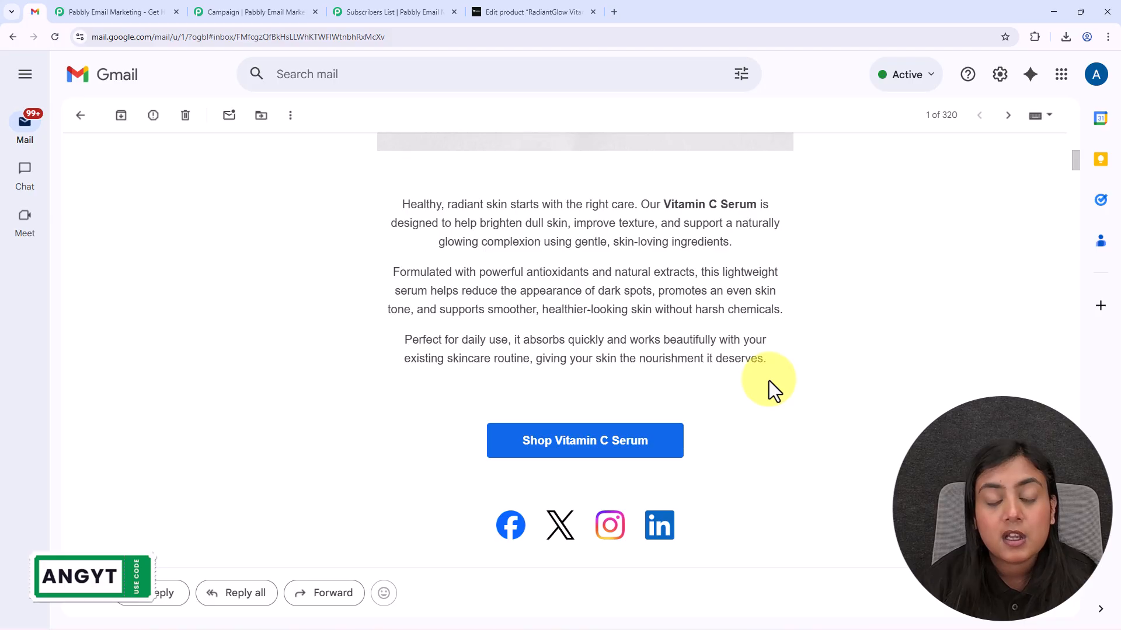
Test the email's Shop Vitamin C Serum link, and examine the social icons and footer text.
click(607, 444)
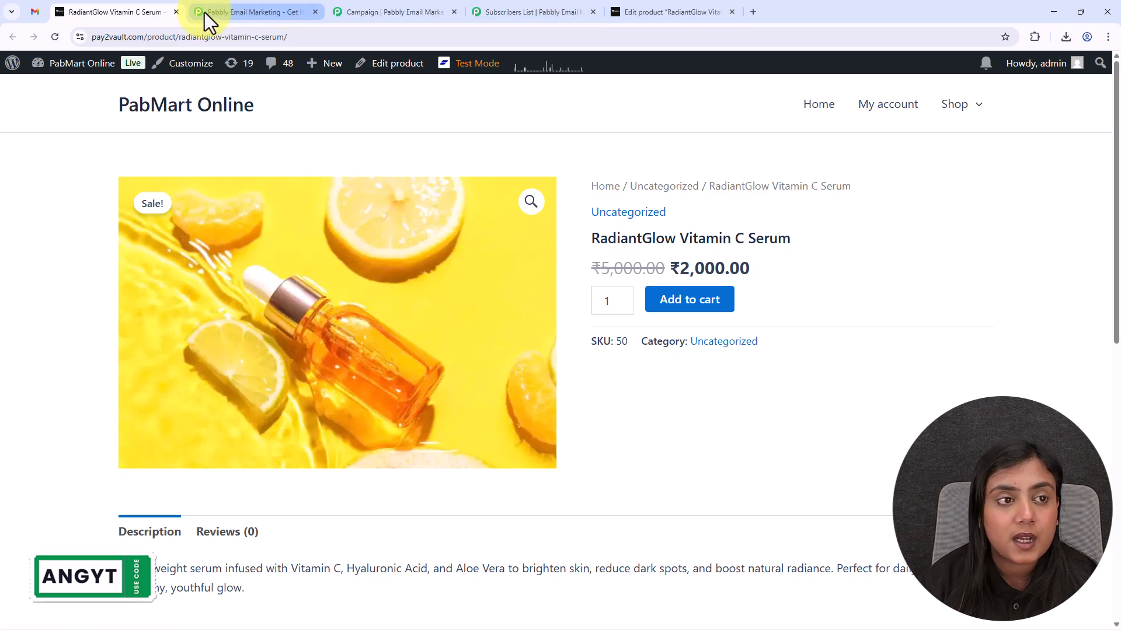
click(176, 11)
scroll(736, 316, down, 1)
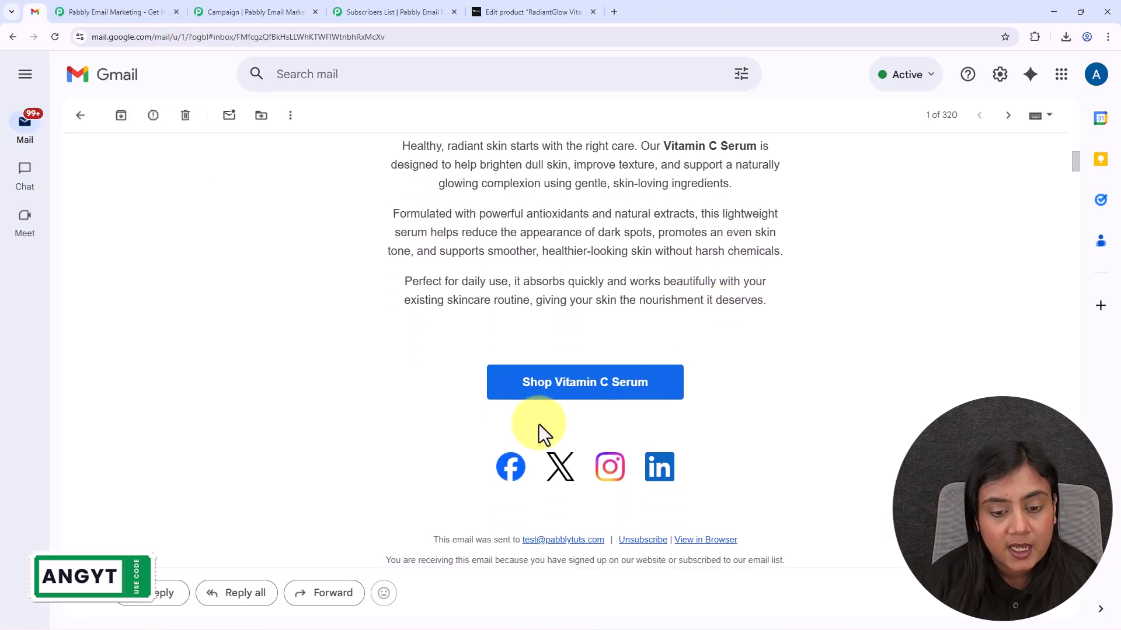
scroll(677, 464, down, 2)
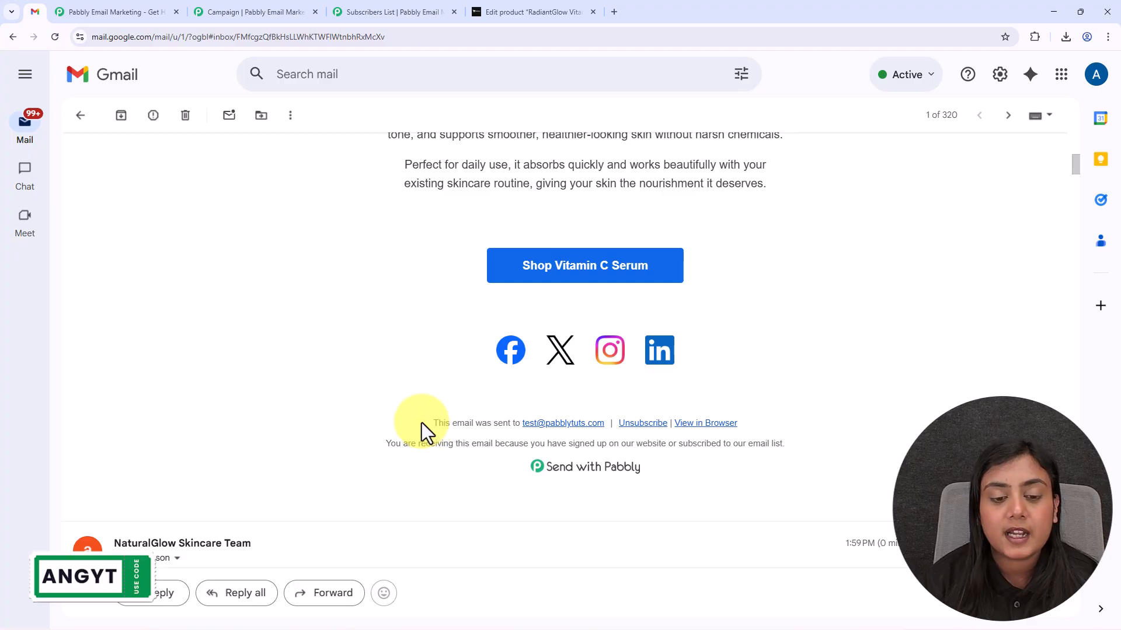
drag(429, 422, 703, 475)
click(853, 402)
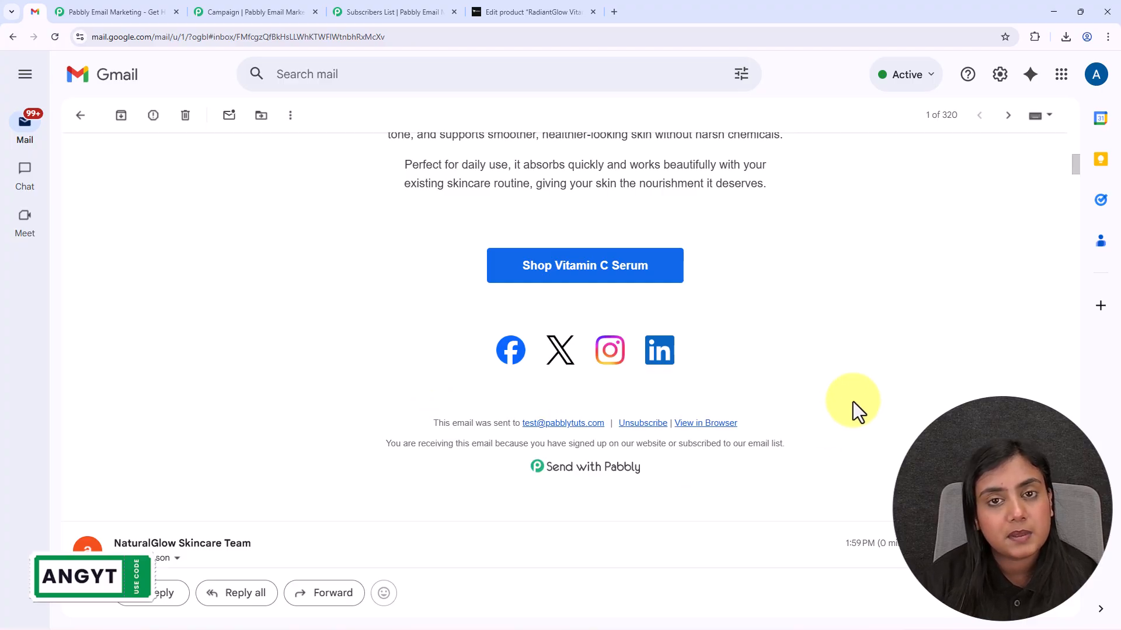
scroll(853, 401, up, 10)
Back in Pabbly Email Marketing, refresh the campaign list and open the NaturalGlow Product Launch Campaign's report, closing it again.
click(286, 5)
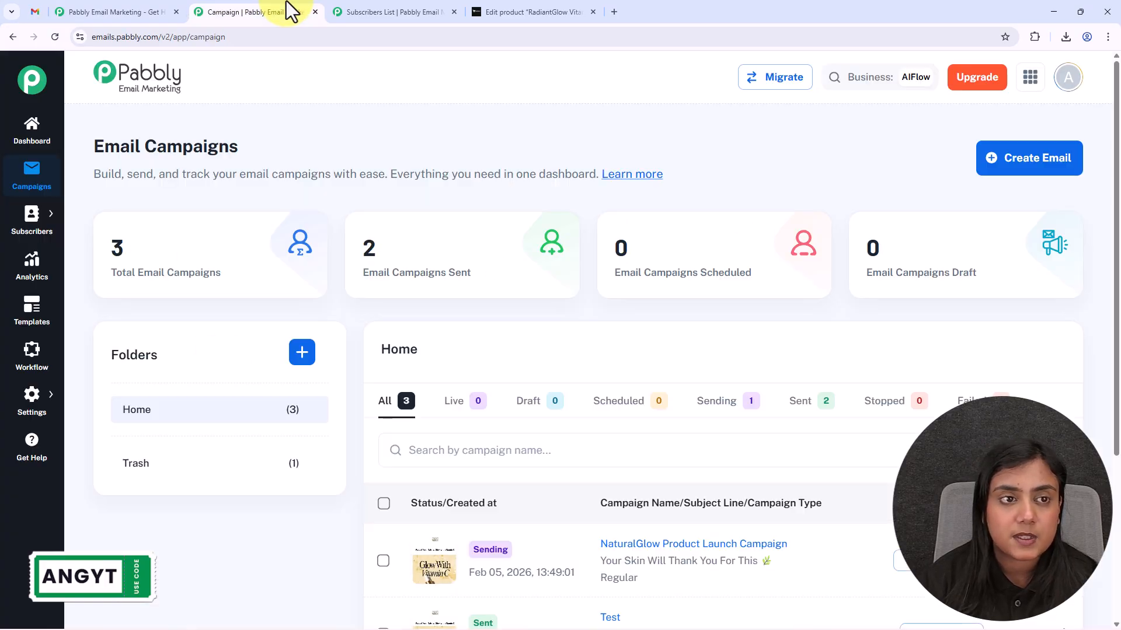
click(55, 36)
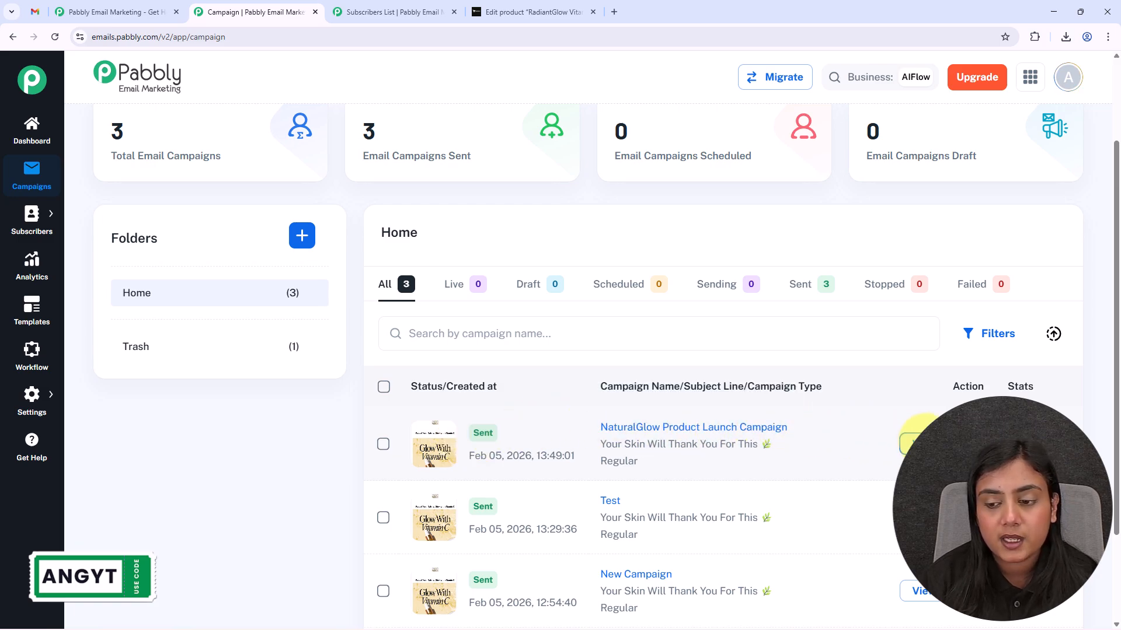
scroll(850, 405, down, 1)
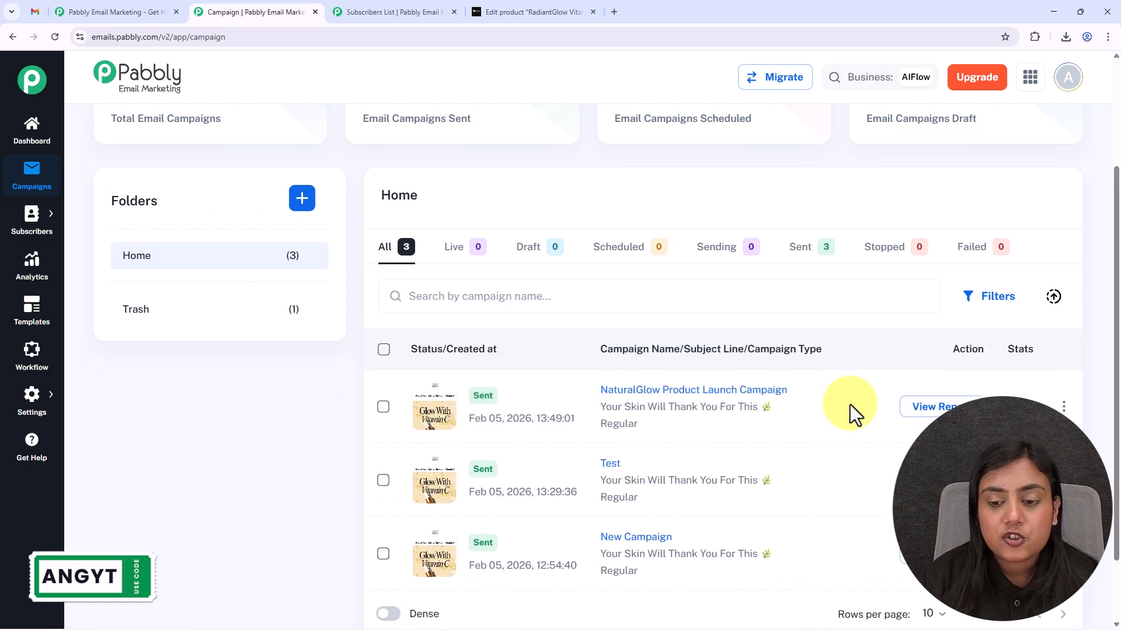
click(924, 388)
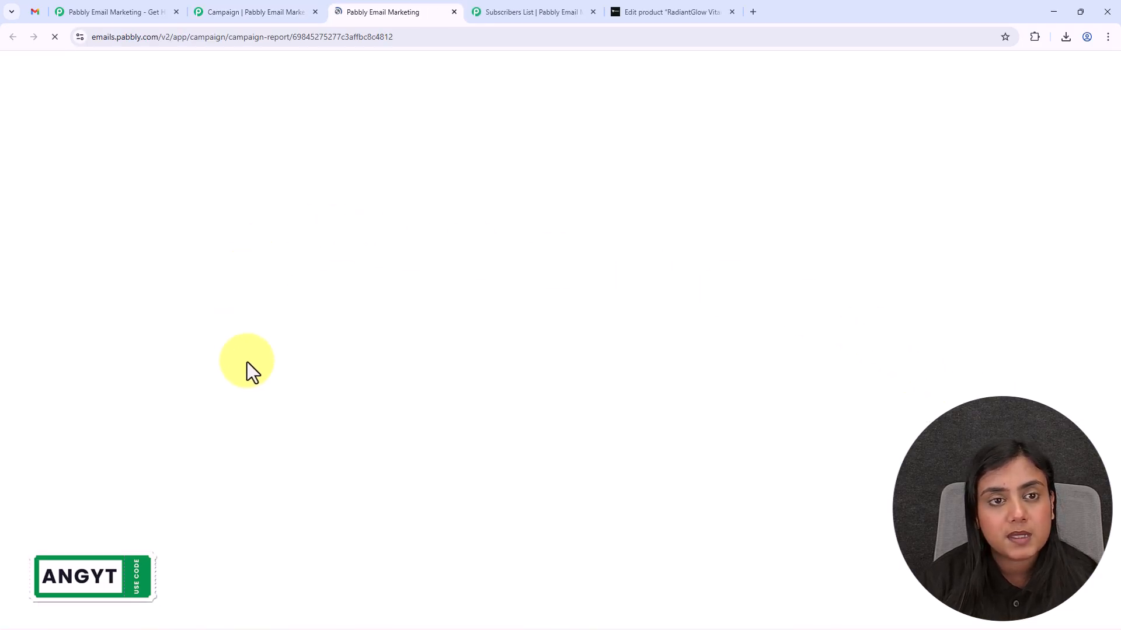
click(454, 11)
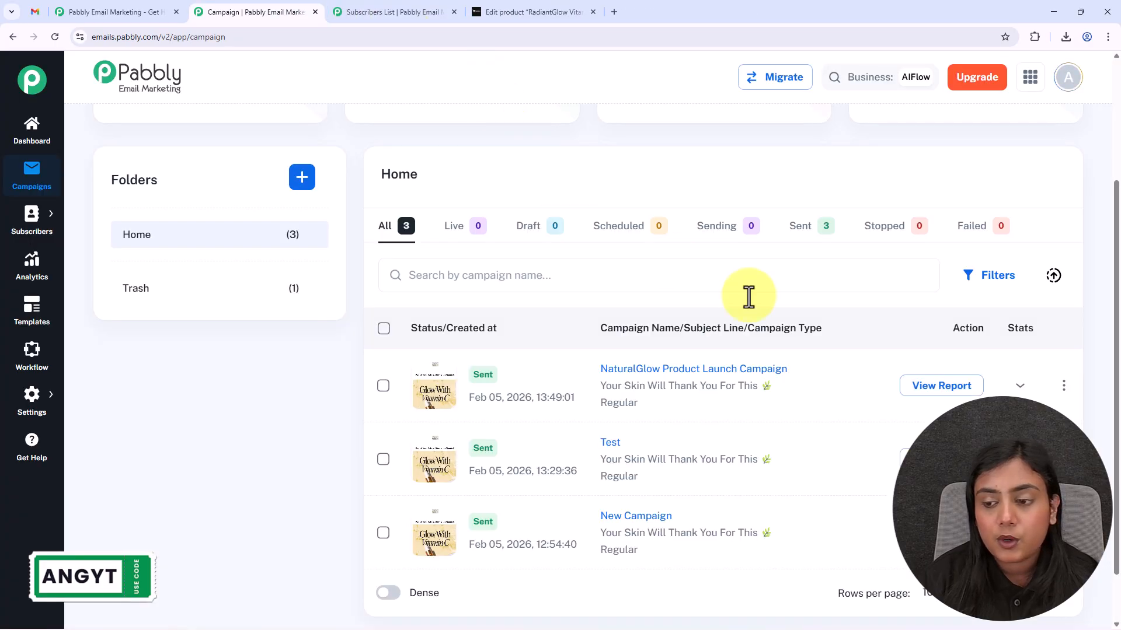
Expand the NaturalGlow Product Launch Campaign's stats in the list to read them, and collapse them again.
click(1020, 387)
scroll(1022, 392, down, 3)
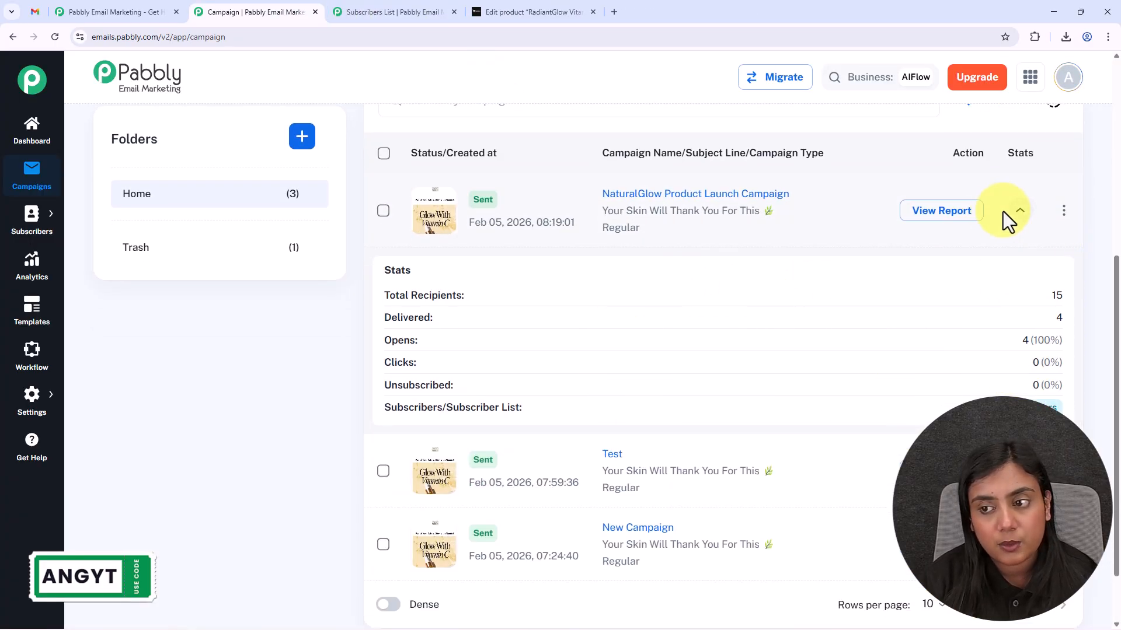
click(1021, 212)
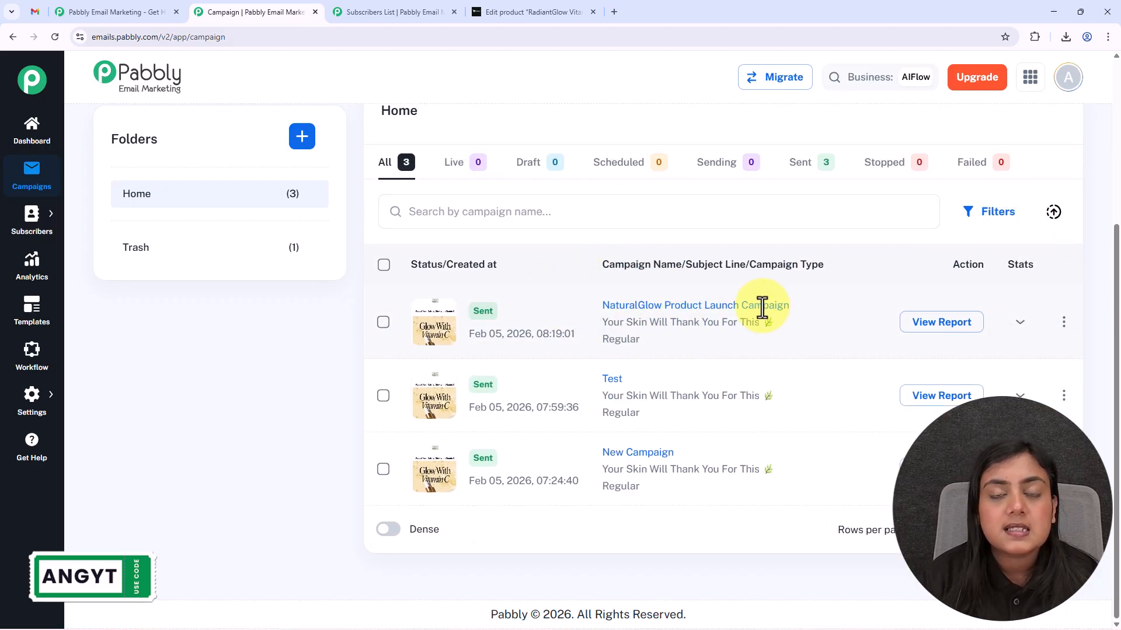
scroll(761, 306, up, 4)
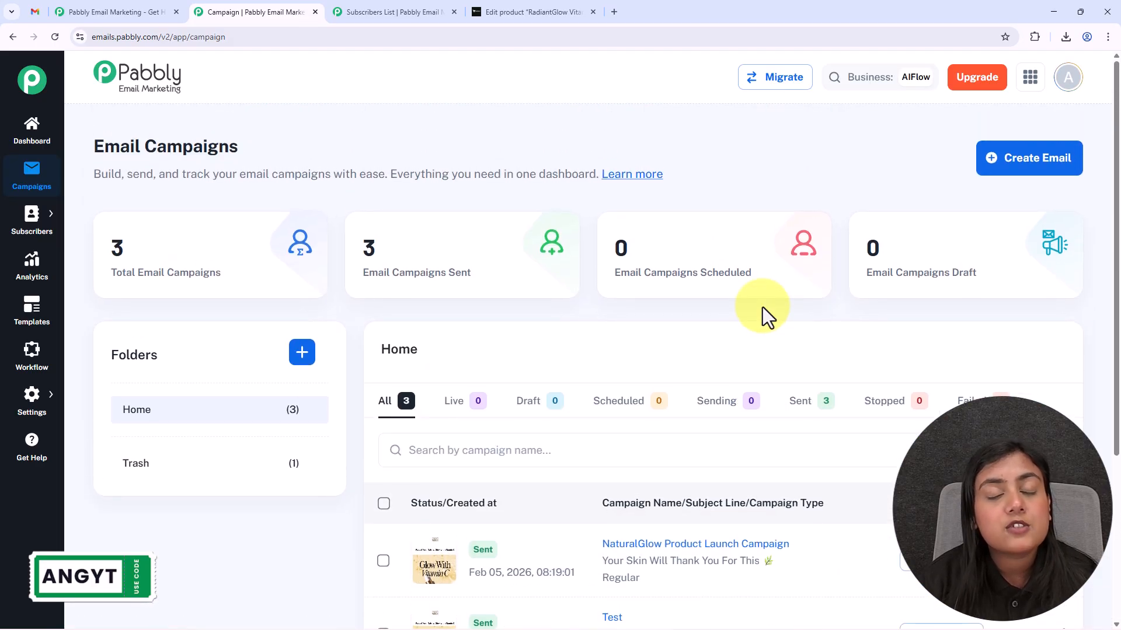